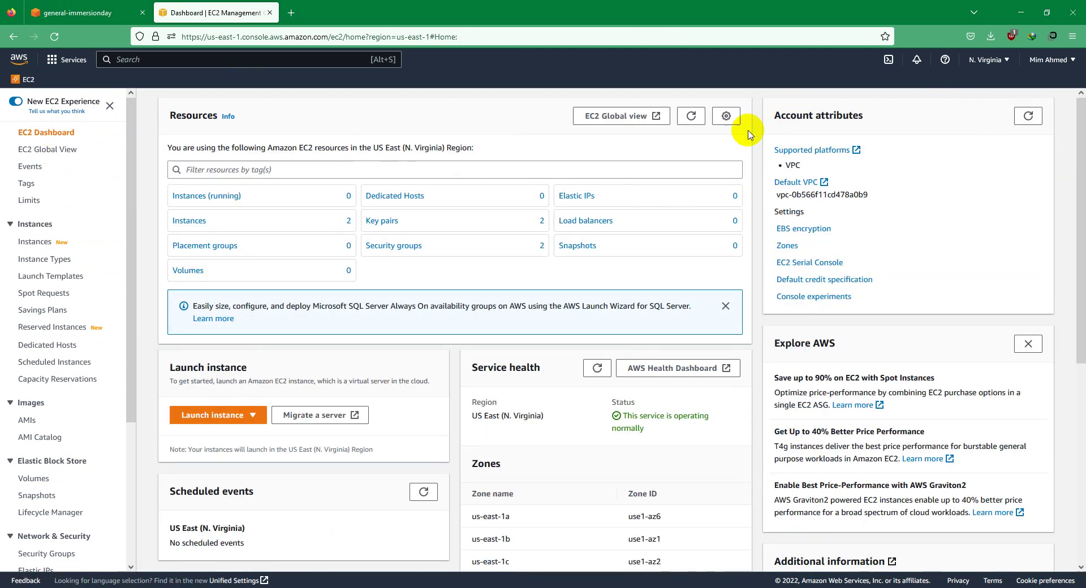
left_click(240, 421)
left_click(223, 438)
left_click(186, 258)
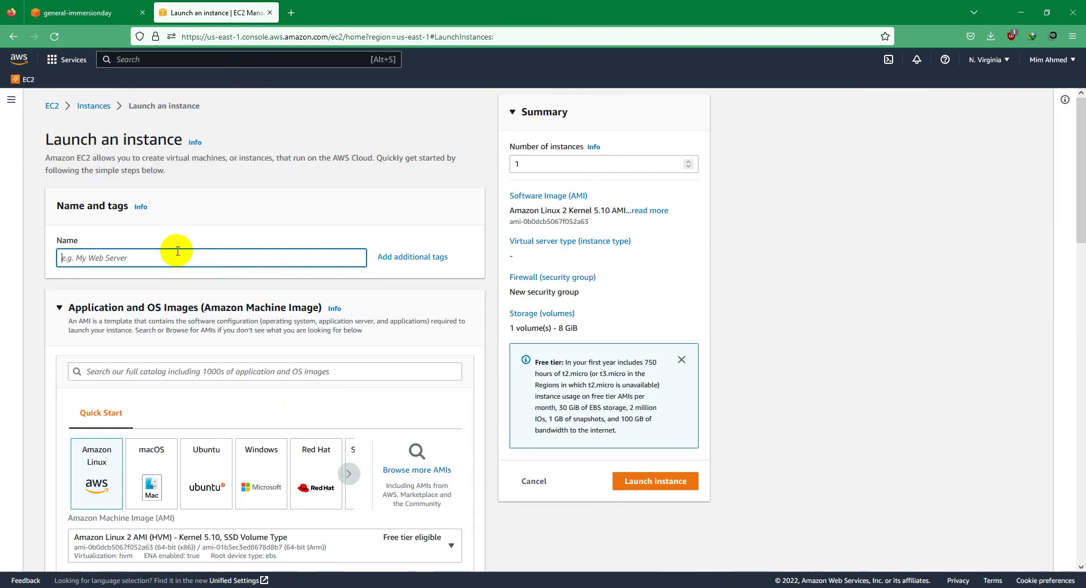
Check the workshop guide's Create a New Key Pair page for the key pair naming format and settings
left_click(74, 13)
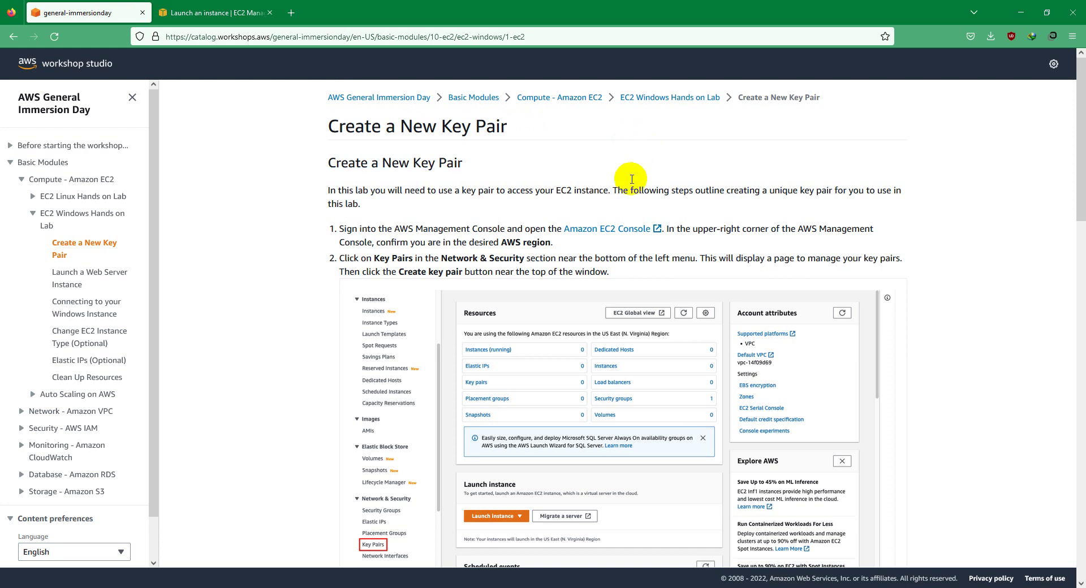
scroll(607, 299, "down", 10)
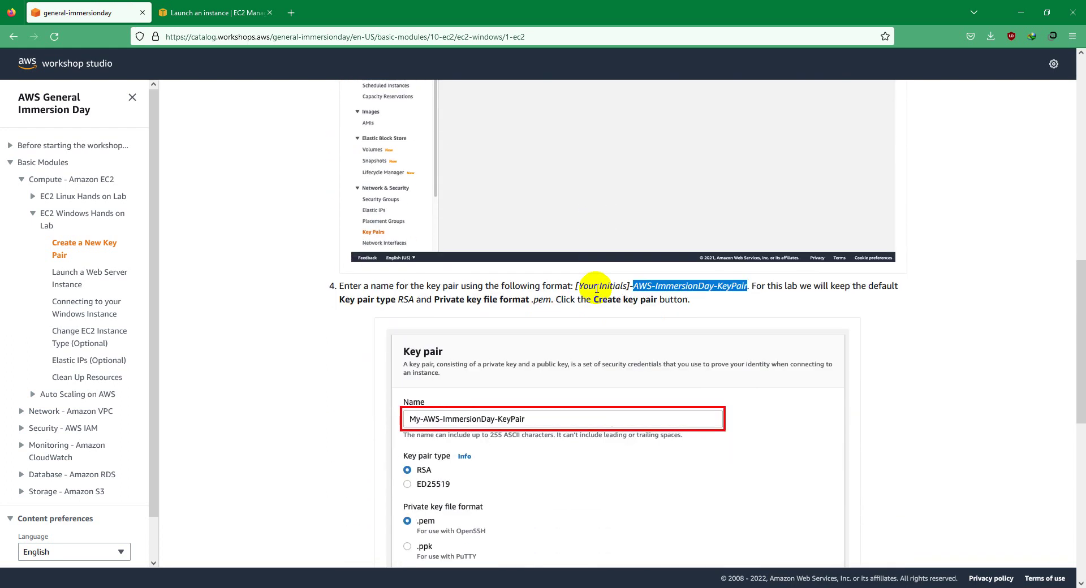
scroll(596, 283, "down", 1)
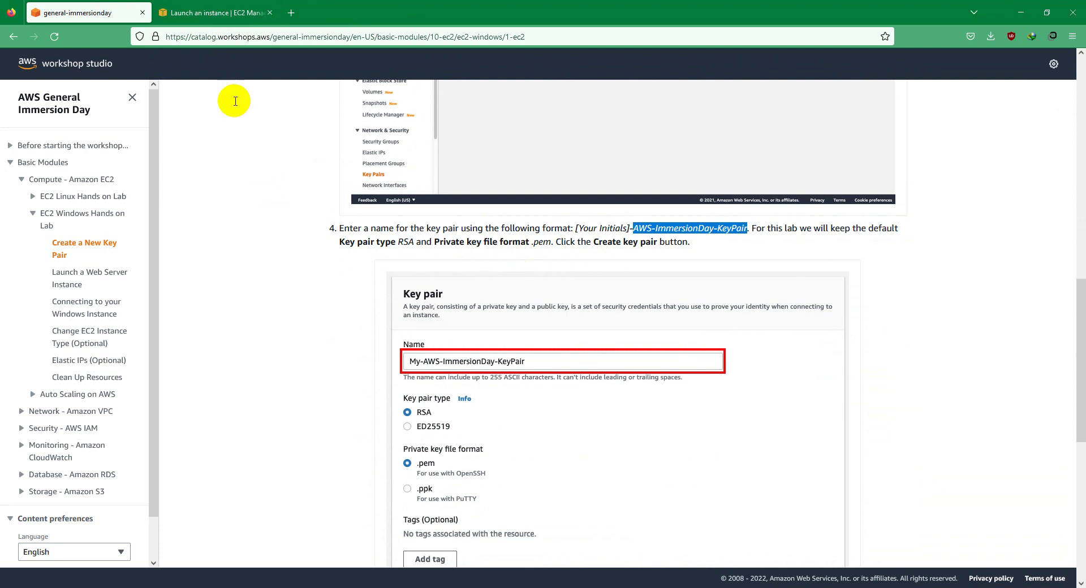
Return to the EC2 console, leave the instance launch form and open the Key Pairs list under Network & Security
left_click(204, 7)
left_click(51, 106)
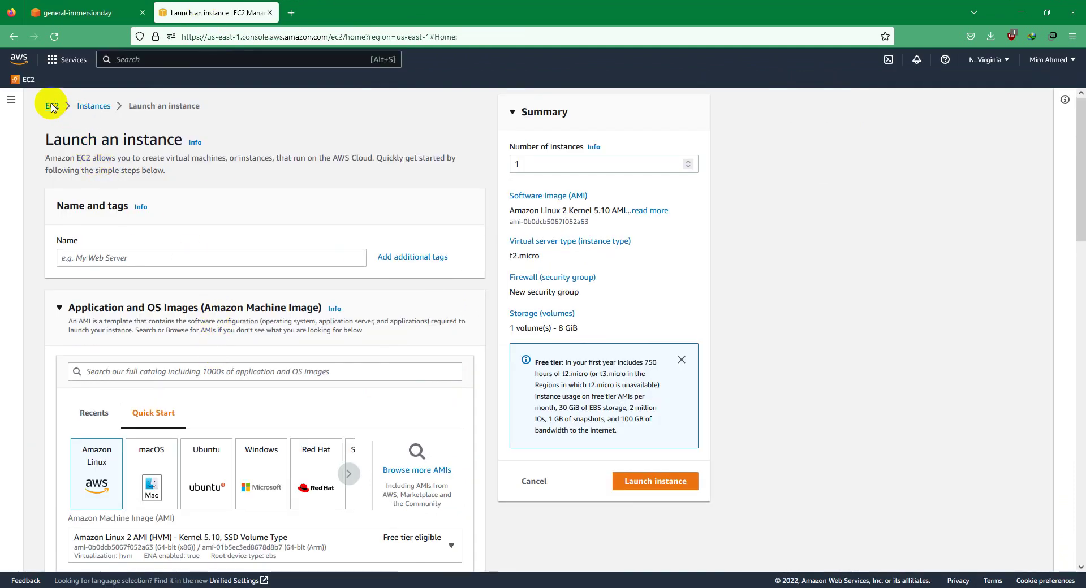
scroll(48, 463, "down", 3)
left_click(48, 409)
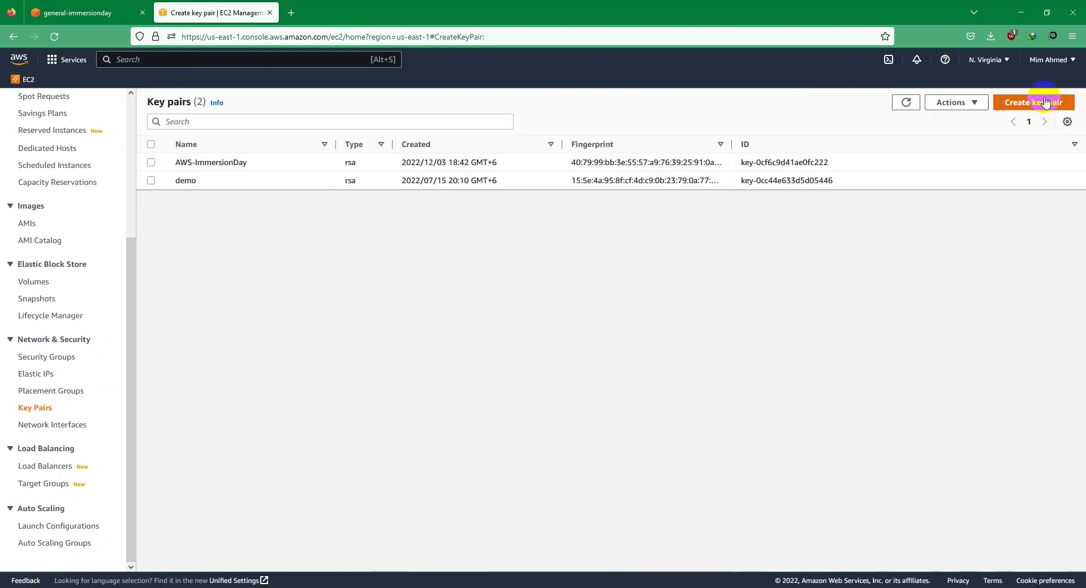
Create a key pair named AWS-ImmersionDay-KeyPair with the .pem private key file format
left_click(1043, 102)
left_click(229, 244)
type("AWS-ImmersionDay-KeyPair")
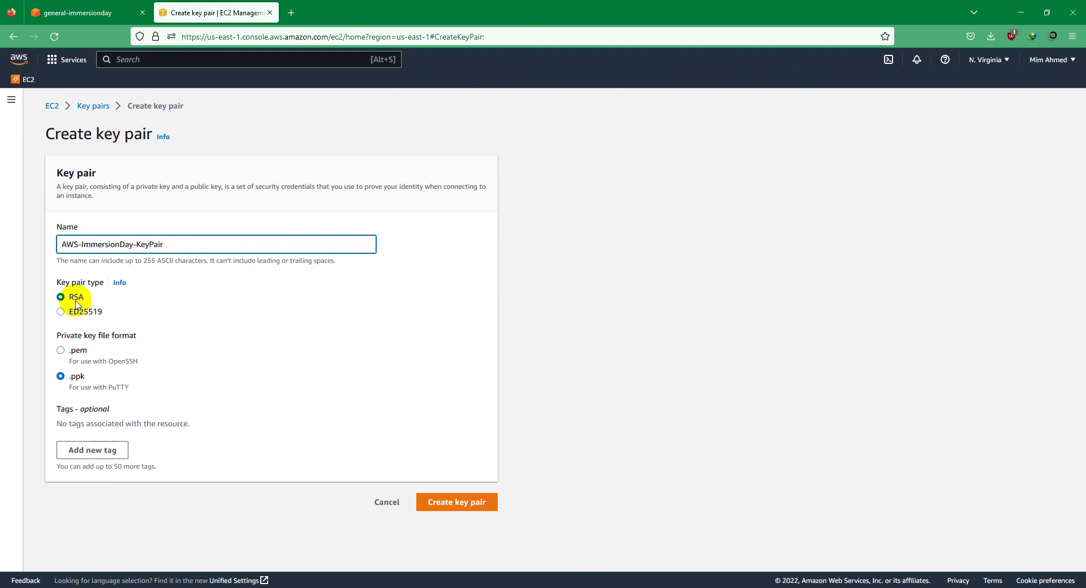
left_click(73, 351)
left_click(447, 499)
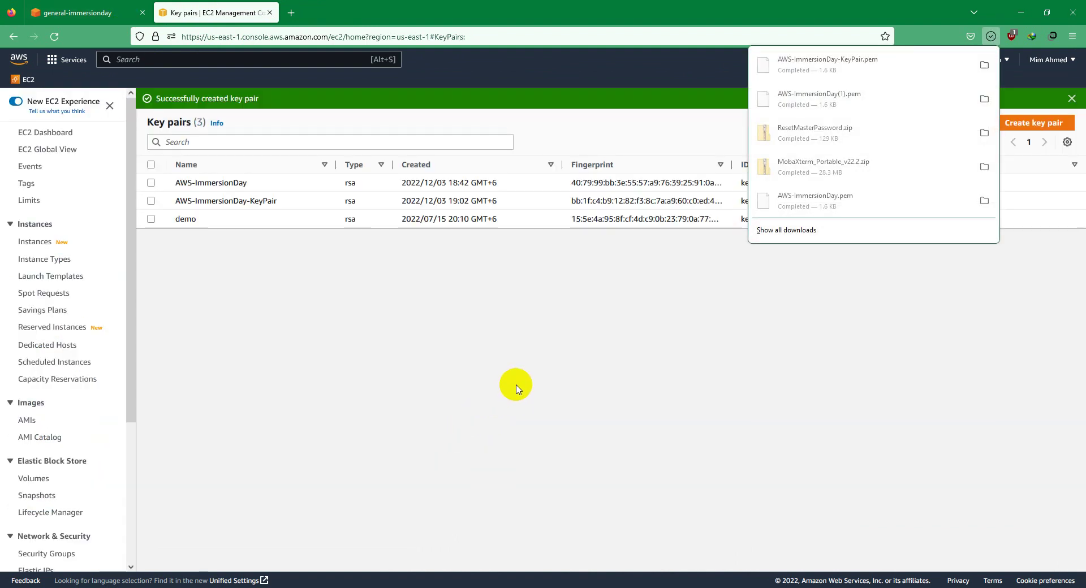
Start launching a new instance from the EC2 Dashboard
left_click(51, 132)
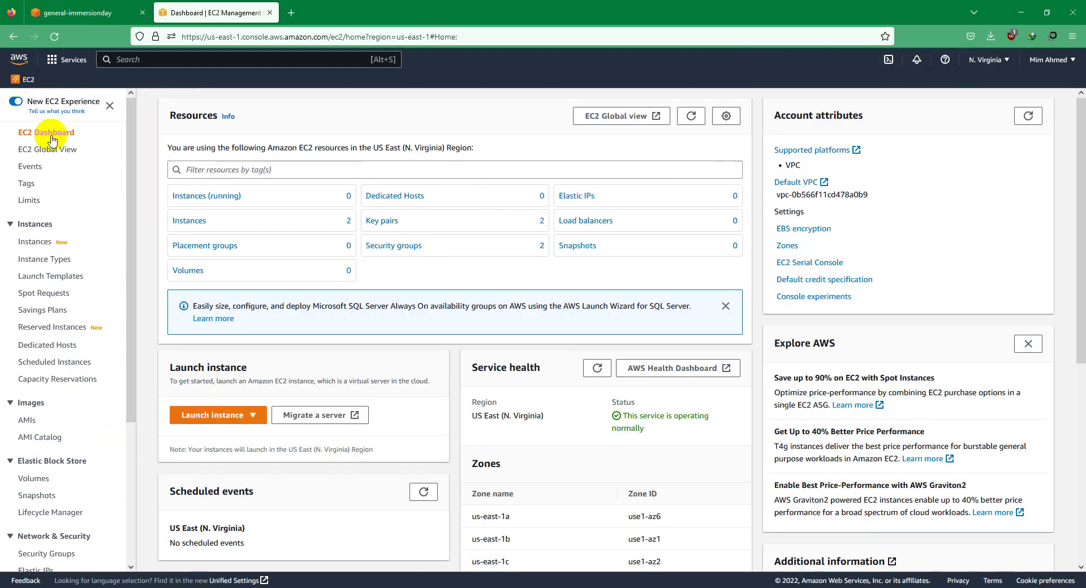
left_click(250, 415)
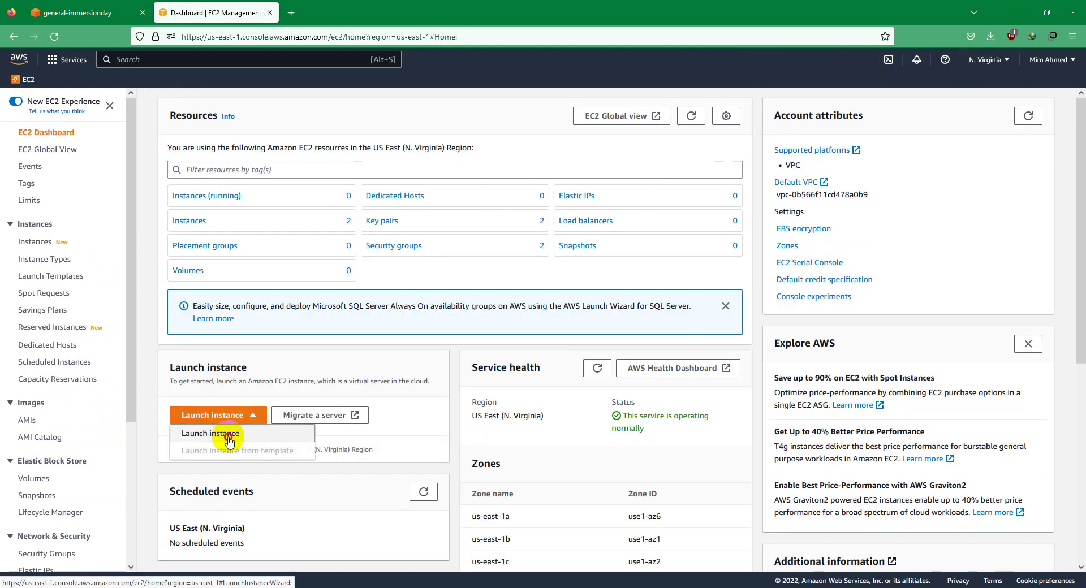
left_click(229, 440)
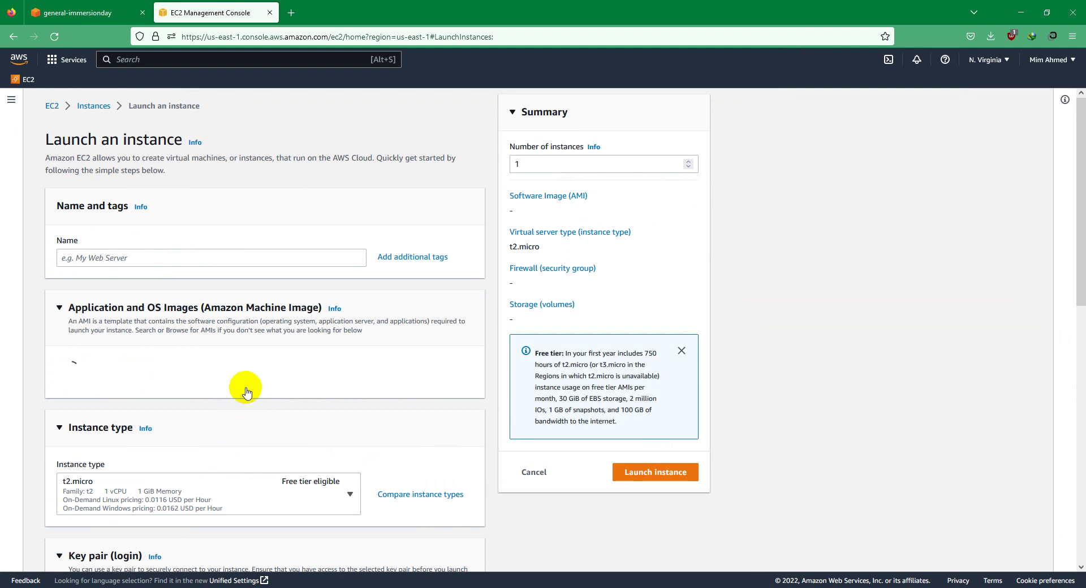
Advance the workshop guide to Launch a Web Server Instance and copy the instance name "Windows Web Server" from step 3
left_click(26, 5)
scroll(474, 384, "down", 9)
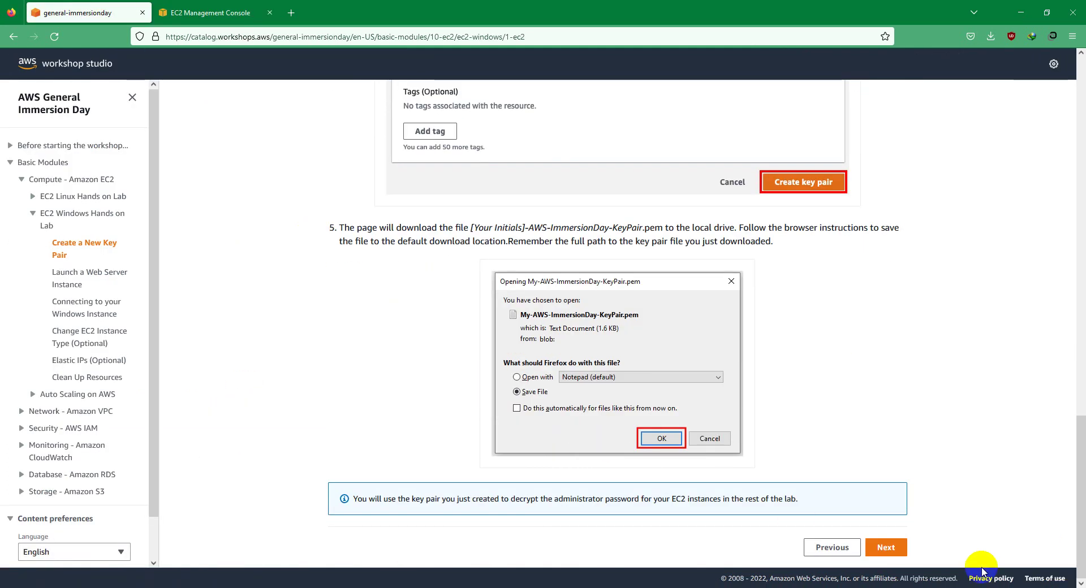
left_click(902, 548)
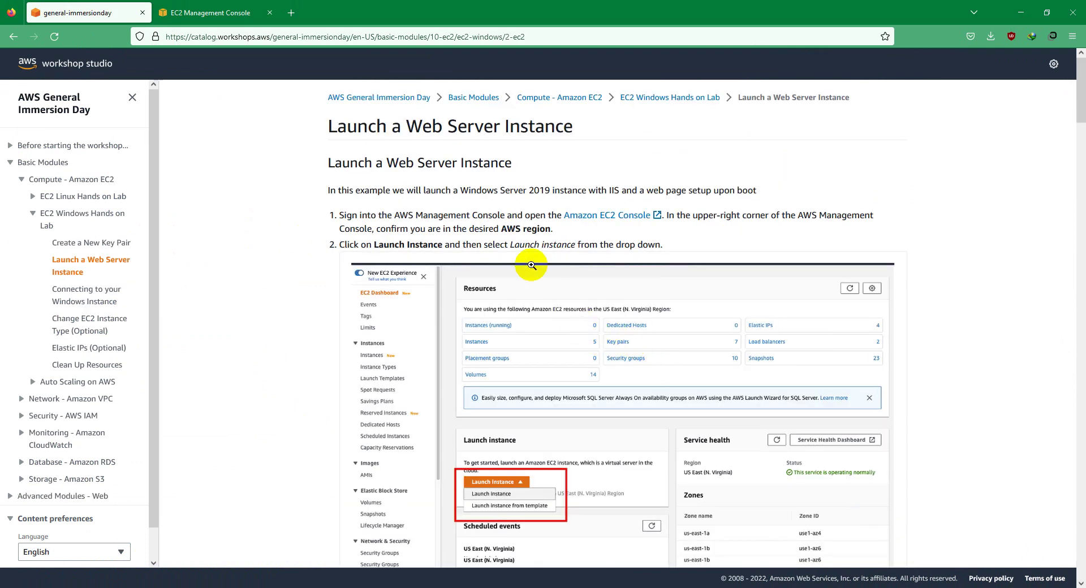
scroll(546, 250, "down", 5)
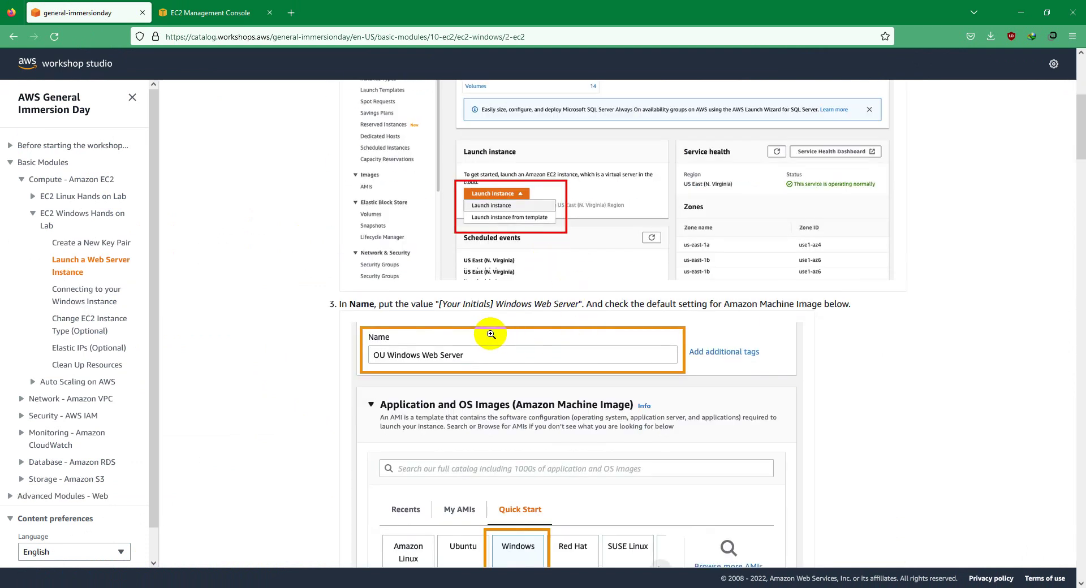
left_click_drag(497, 303, 580, 303)
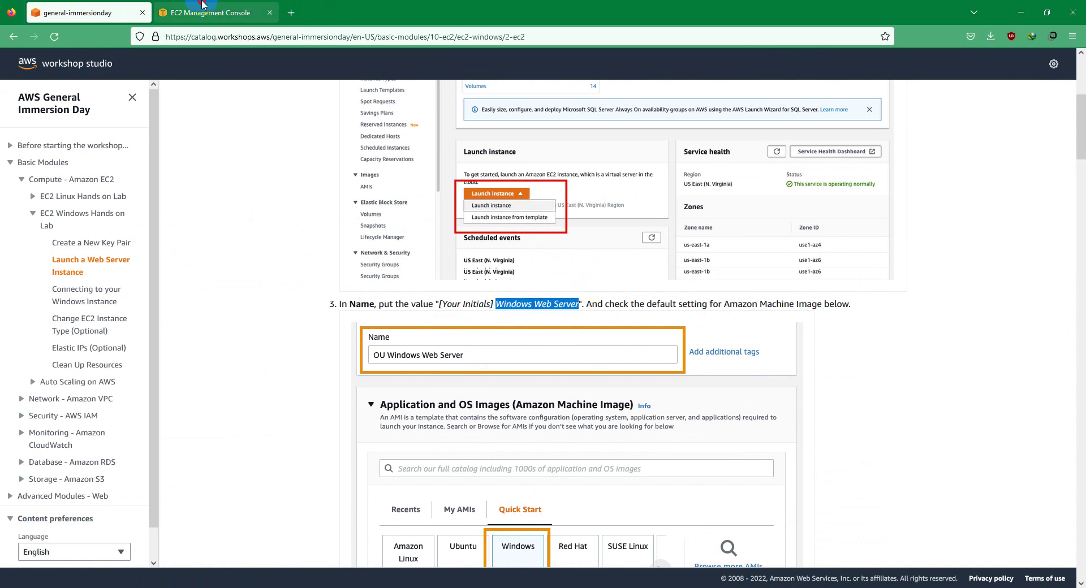
Name the instance Windows Web Server in the EC2 launch form and choose Windows as its operating system
left_click(205, 12)
left_click(170, 255)
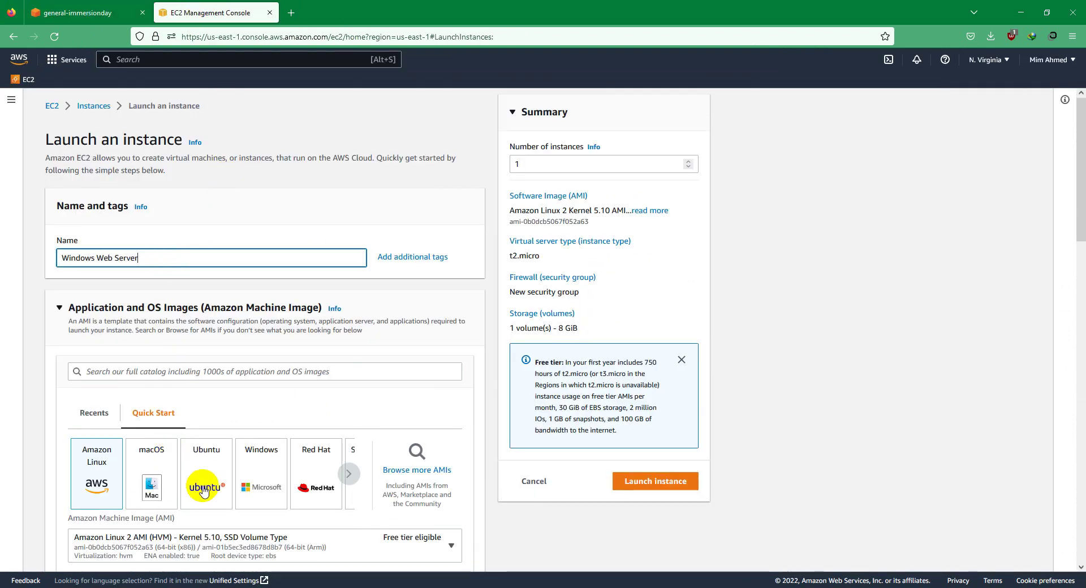
left_click(266, 471)
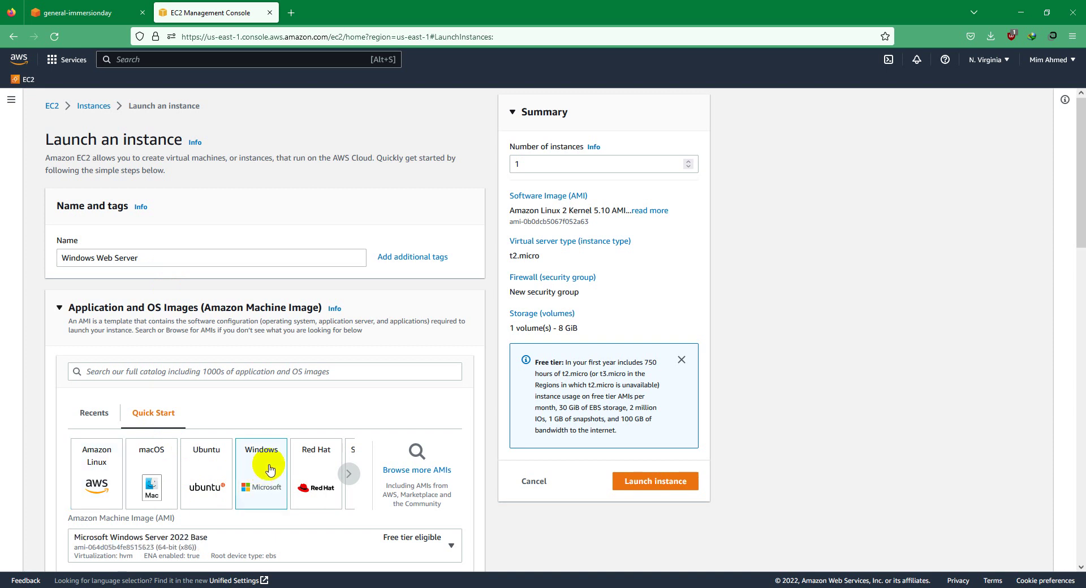
Check the required machine image in the guide and select Microsoft Windows Server 2019 Base as the AMI
scroll(291, 449, "down", 3)
left_click(105, 12)
scroll(517, 291, "down", 4)
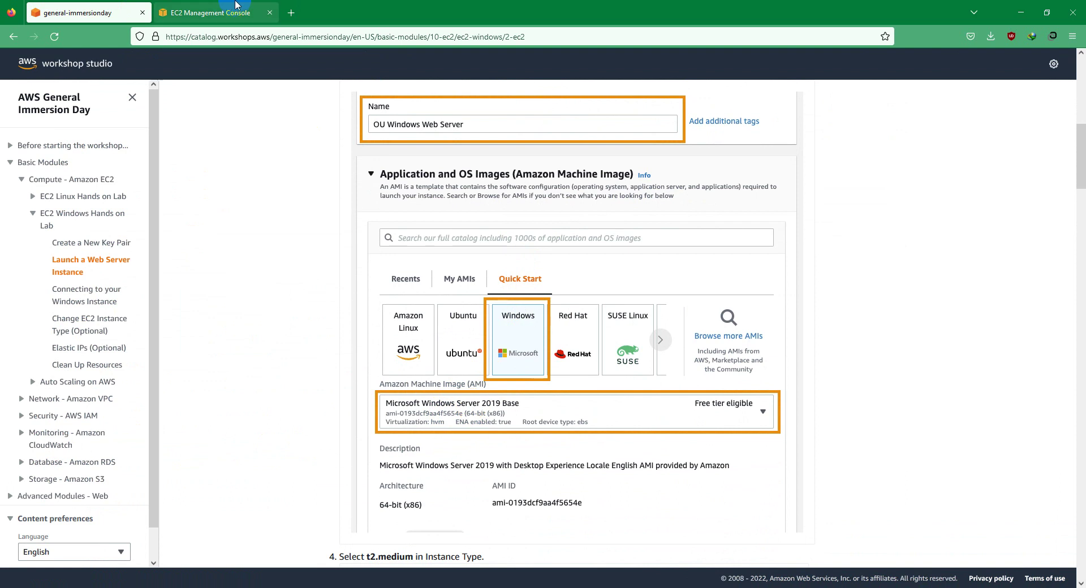
left_click(212, 12)
left_click(185, 372)
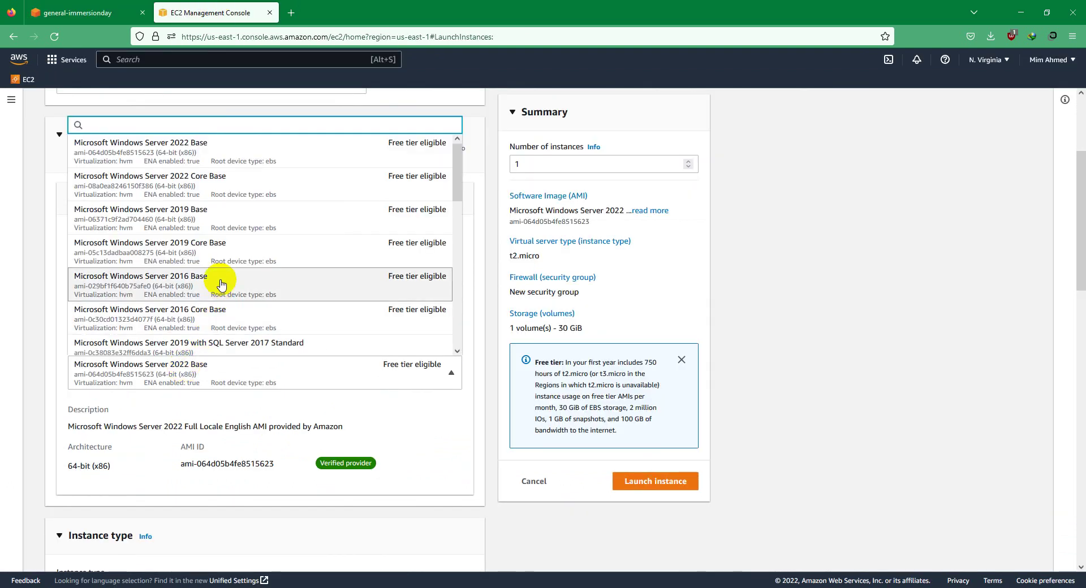
left_click(206, 219)
left_click(205, 220)
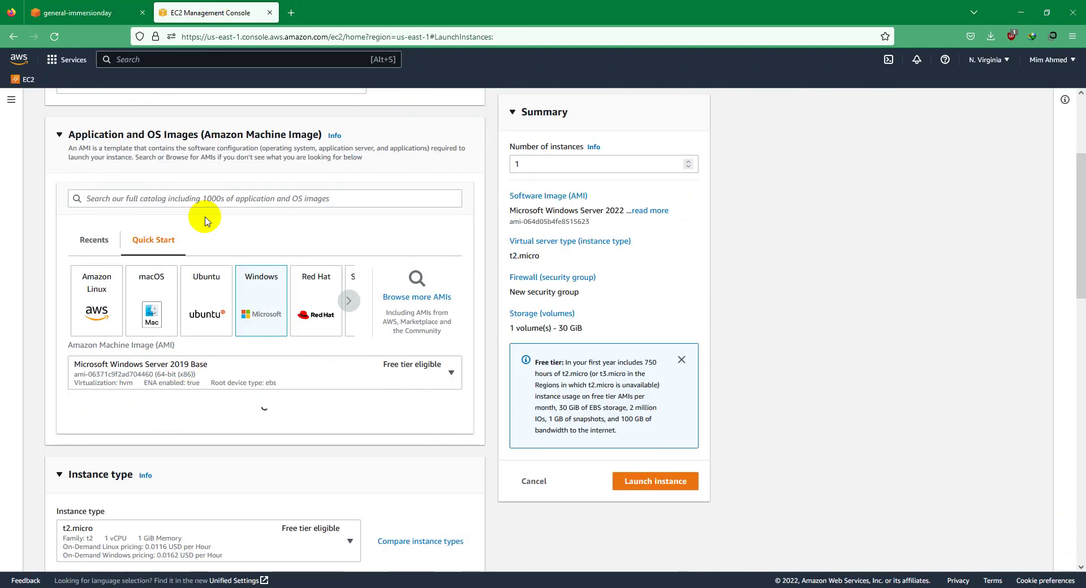
Review the selected image's provider verification and AMI ID
scroll(249, 333, "down", 3)
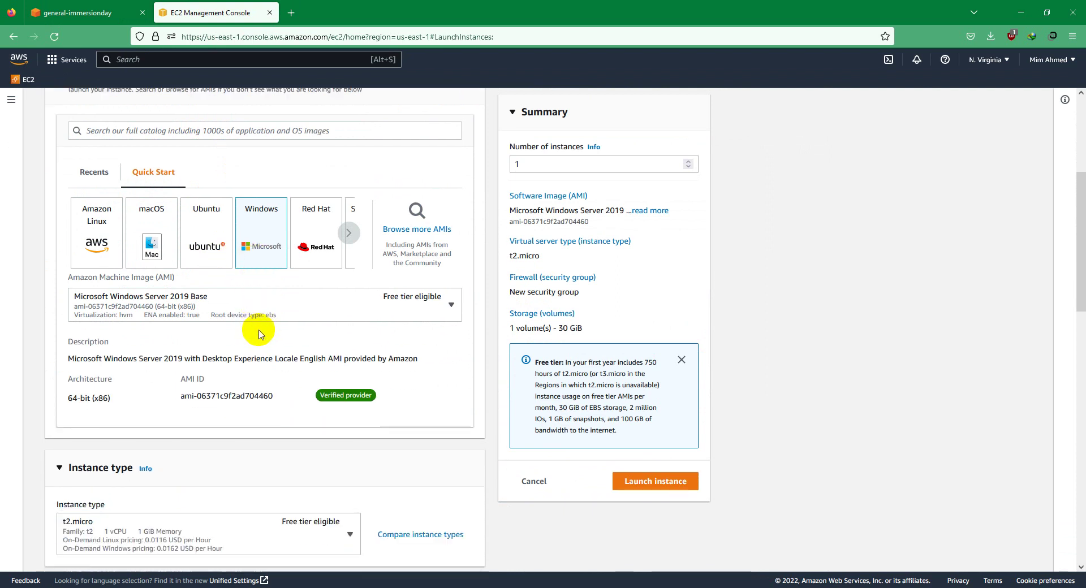
scroll(274, 345, "down", 1)
double_click(337, 233)
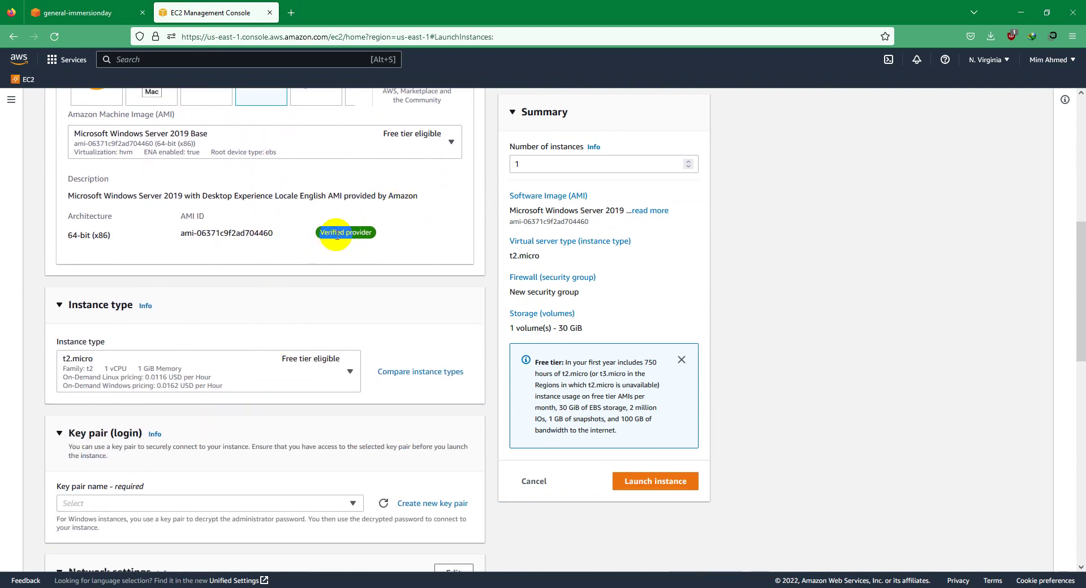
left_click(337, 234)
left_click_drag(179, 234, 289, 232)
left_click(287, 240)
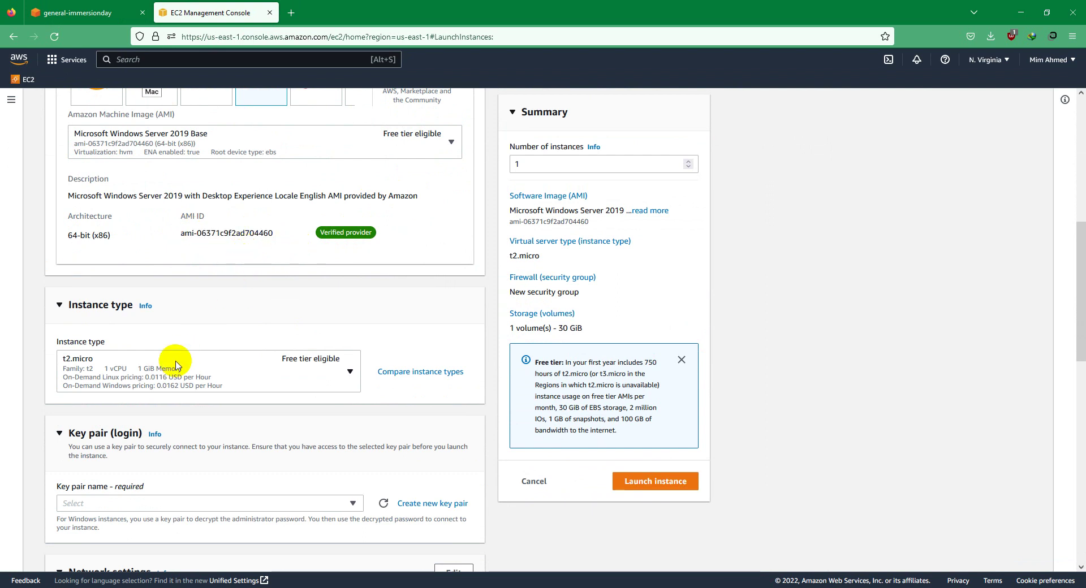
Check the required instance type in the workshop guide and set the instance type to t2.medium
left_click(85, 12)
scroll(476, 242, "down", 8)
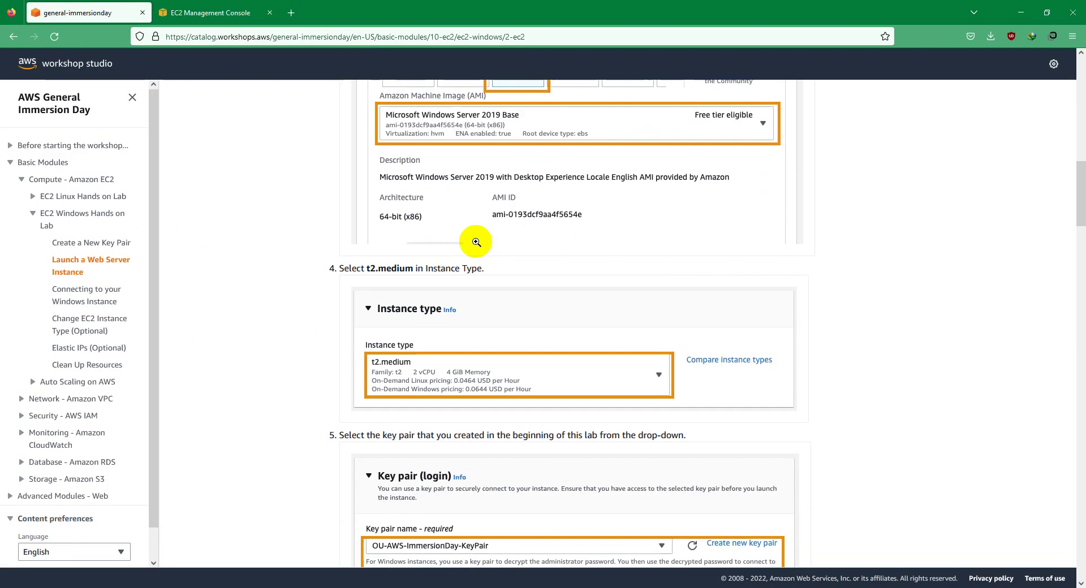
left_click(222, 7)
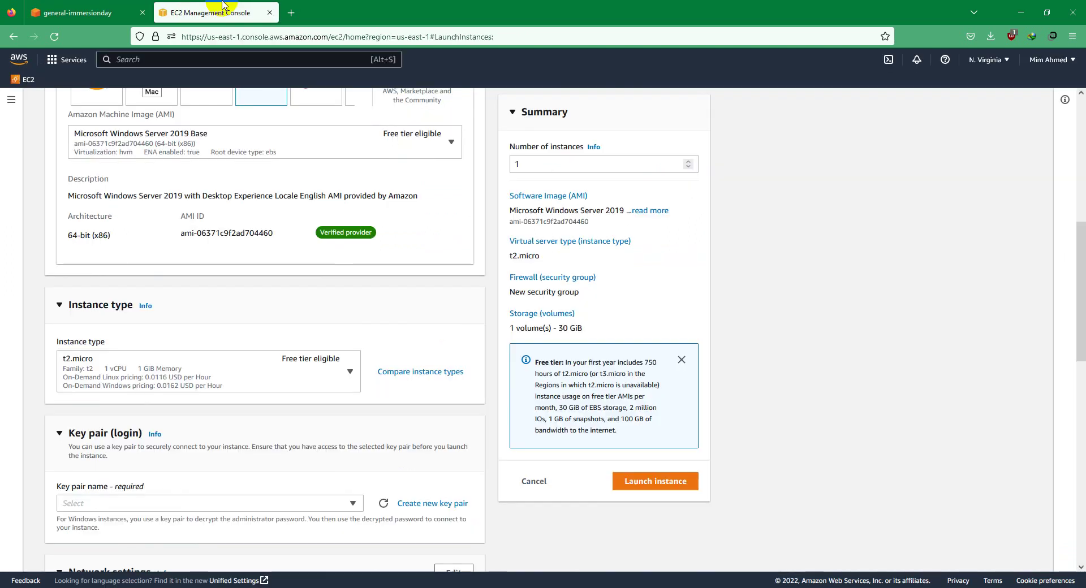
left_click(97, 379)
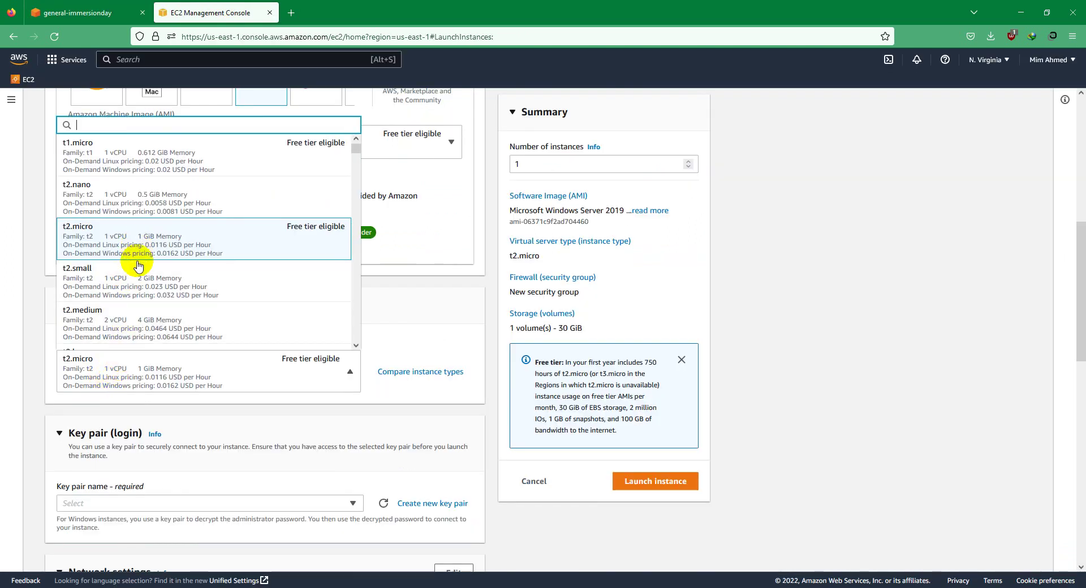
left_click(140, 323)
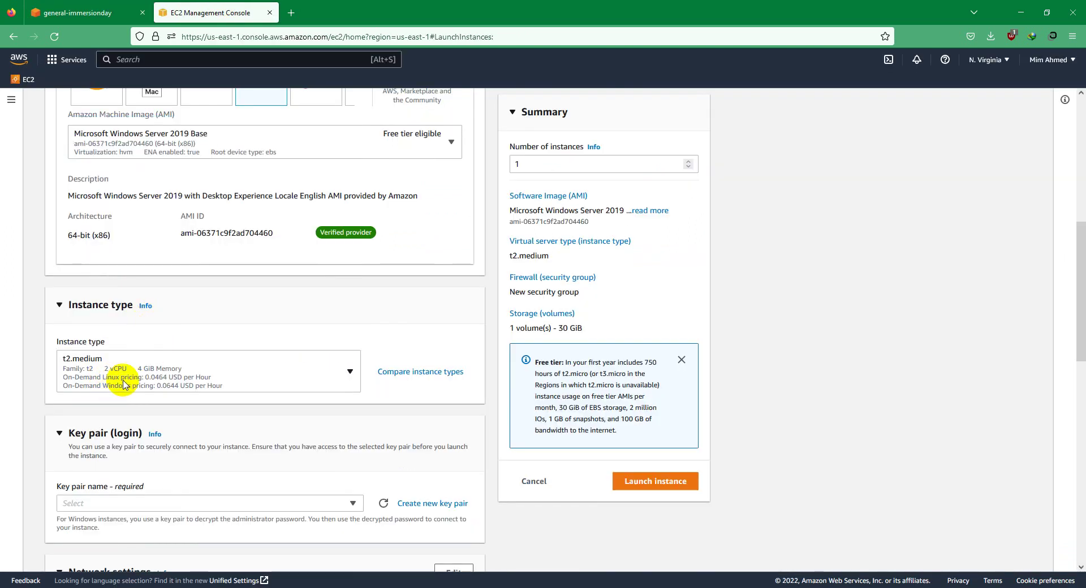
Select AWS-ImmersionDay-KeyPair as the login key pair for the instance
scroll(161, 371, "down", 2)
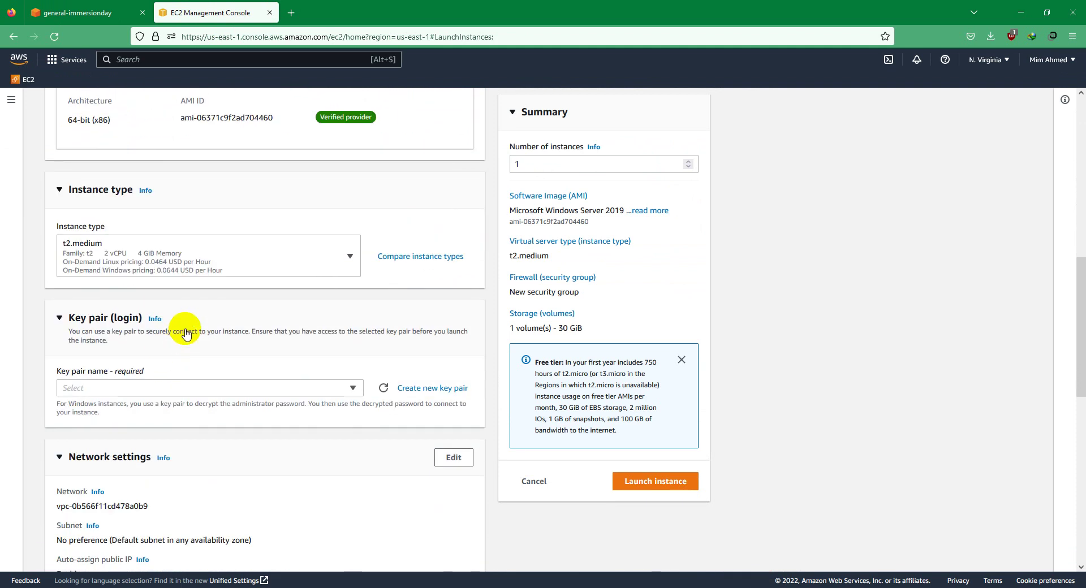
left_click(102, 386)
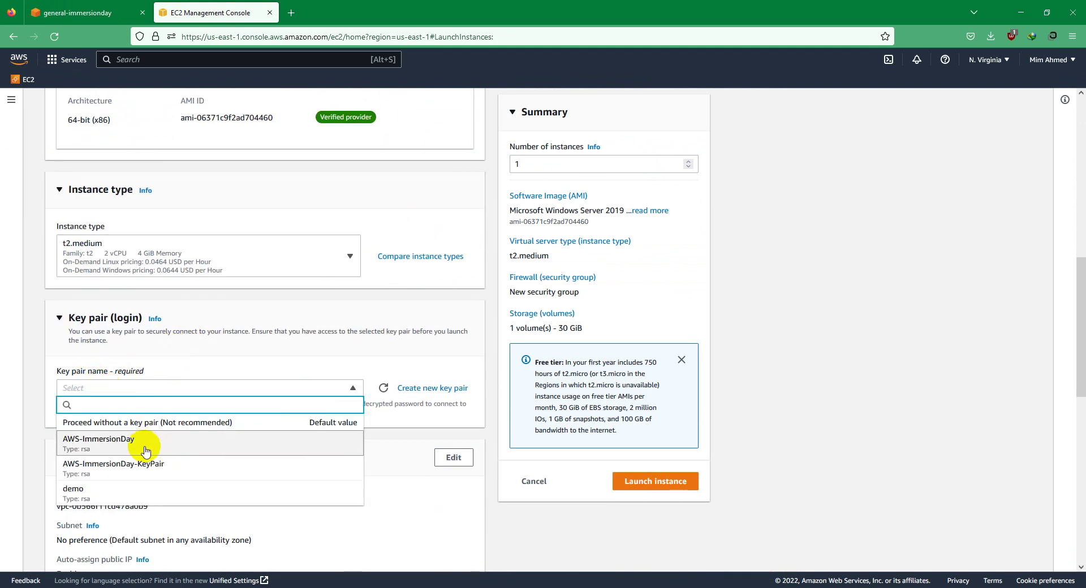
left_click(141, 464)
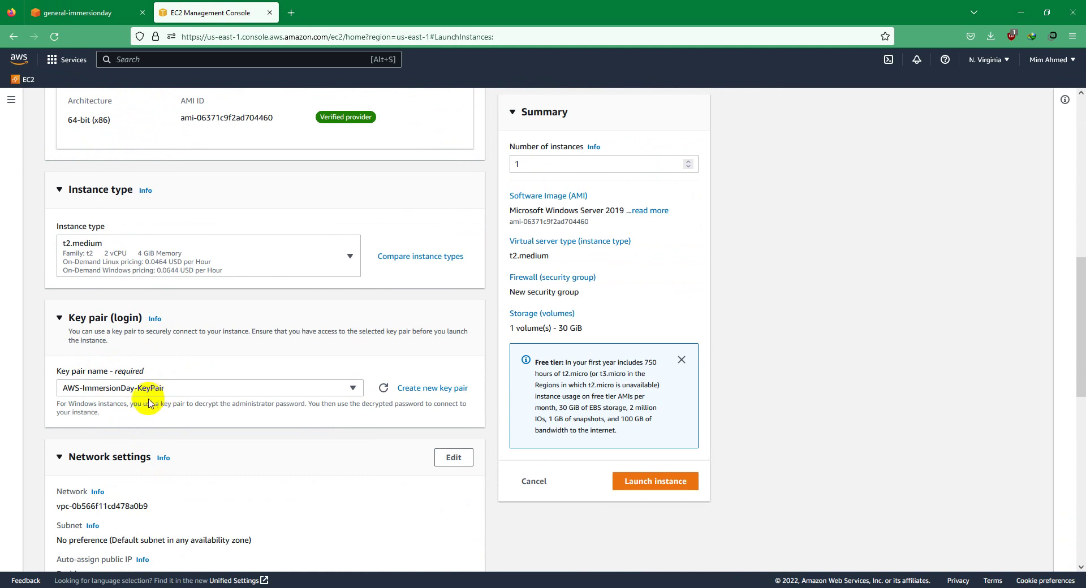
Allow HTTPS and HTTP traffic from the internet in the new security group, and review the network and public IP settings
scroll(157, 395, "down", 4)
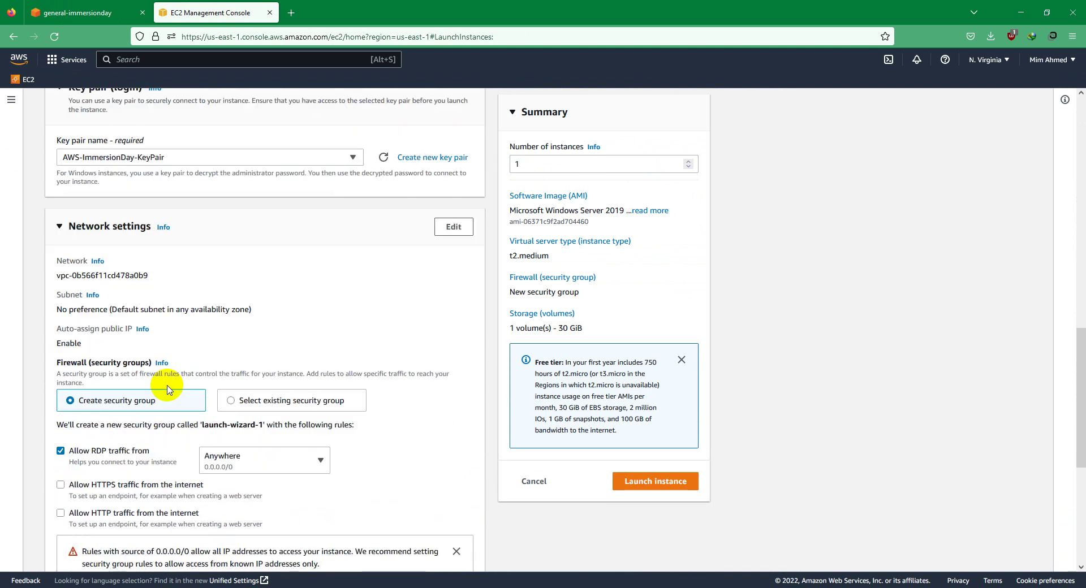
scroll(154, 298, "down", 2)
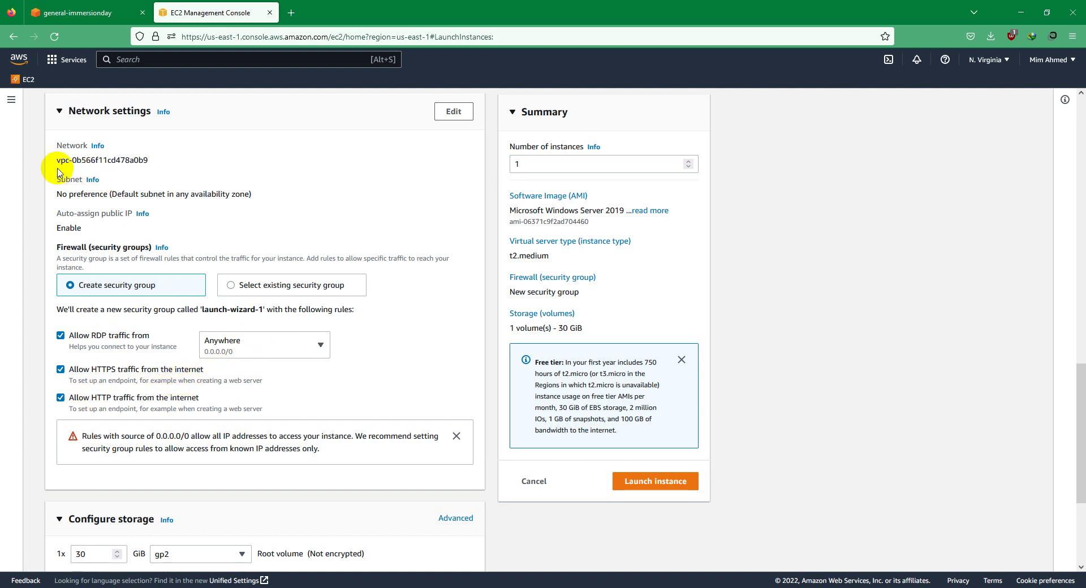
left_click_drag(52, 163, 236, 165)
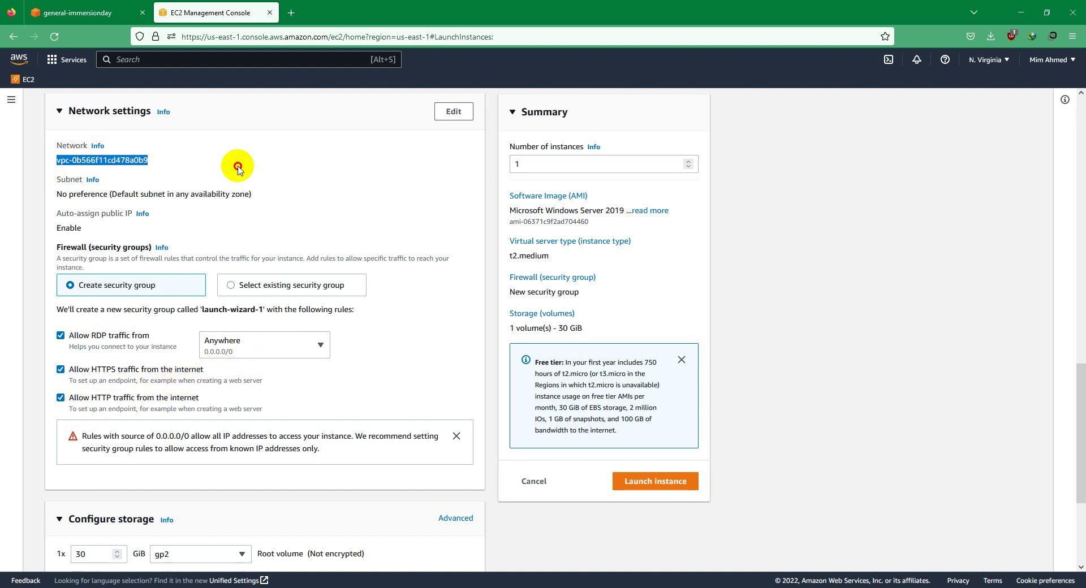
left_click_drag(57, 213, 135, 214)
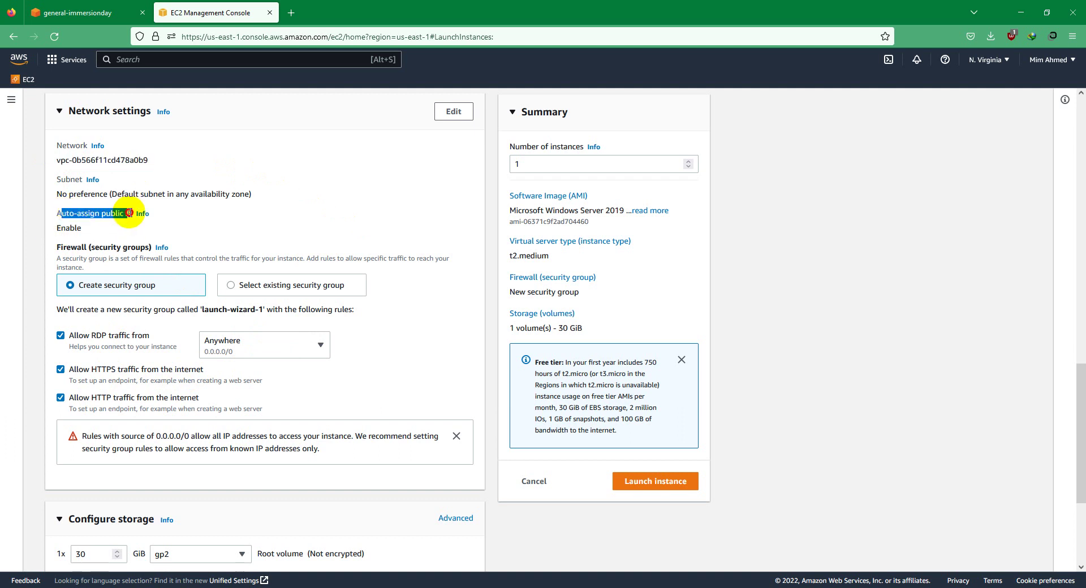
Find the User Data section in the workshop guide's launch instructions and copy its PowerShell script
left_click(78, 13)
scroll(565, 343, "down", 5)
scroll(608, 355, "down", 10)
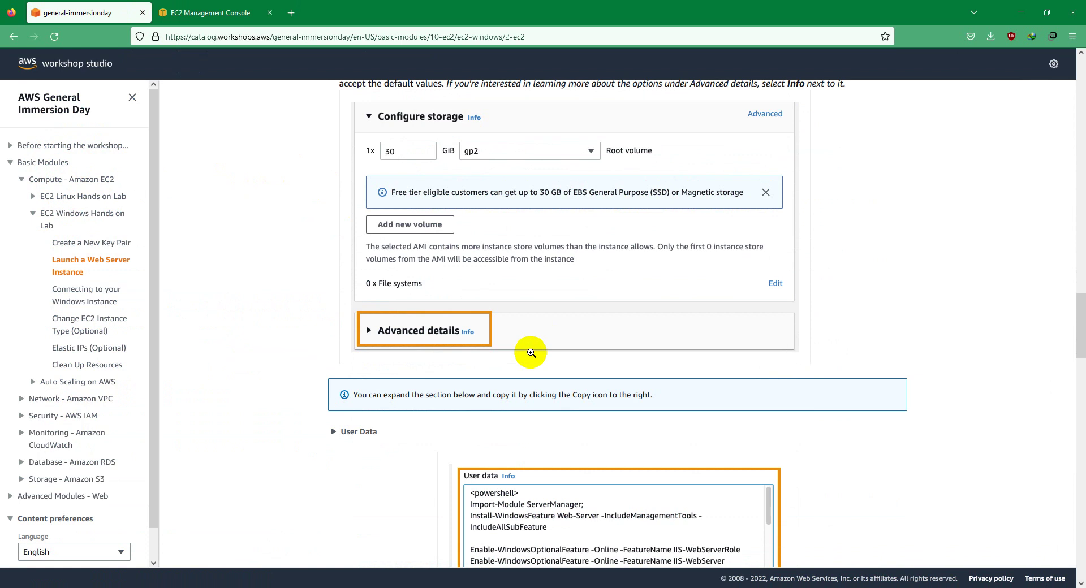
scroll(543, 368, "down", 5)
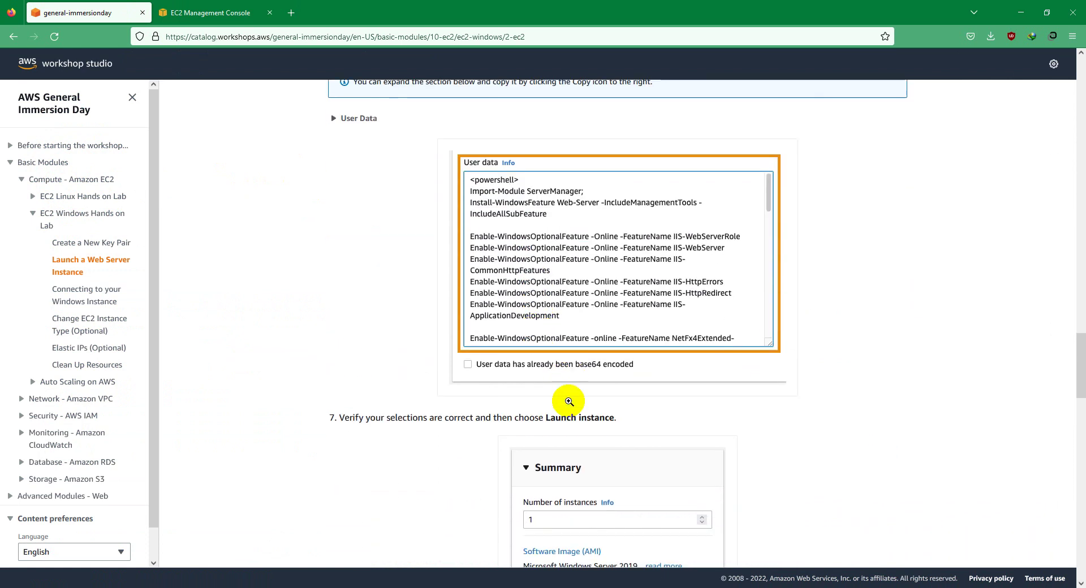
scroll(568, 402, "down", 3)
scroll(574, 377, "up", 3)
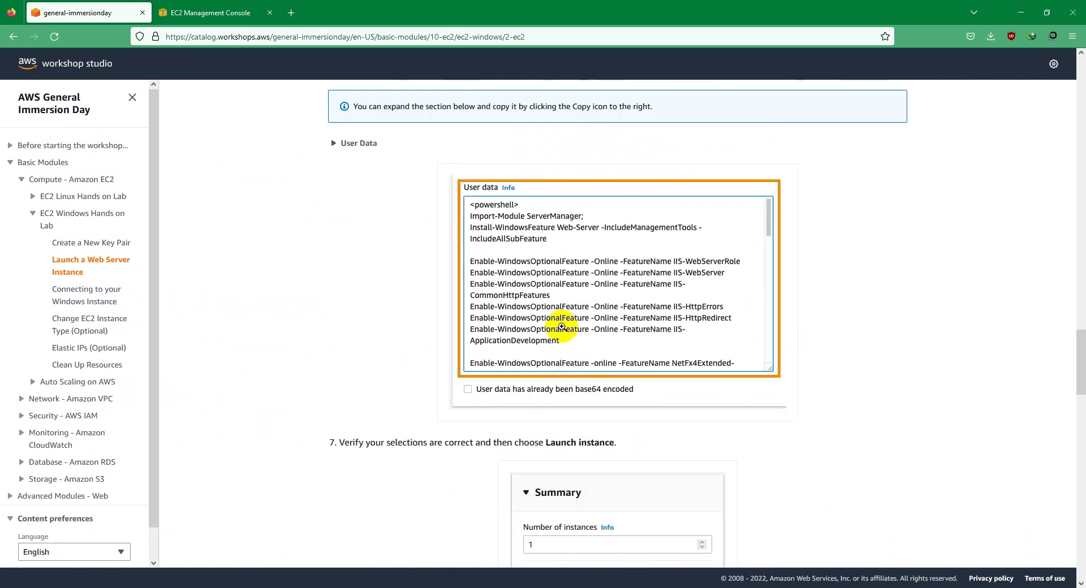
left_click(356, 143)
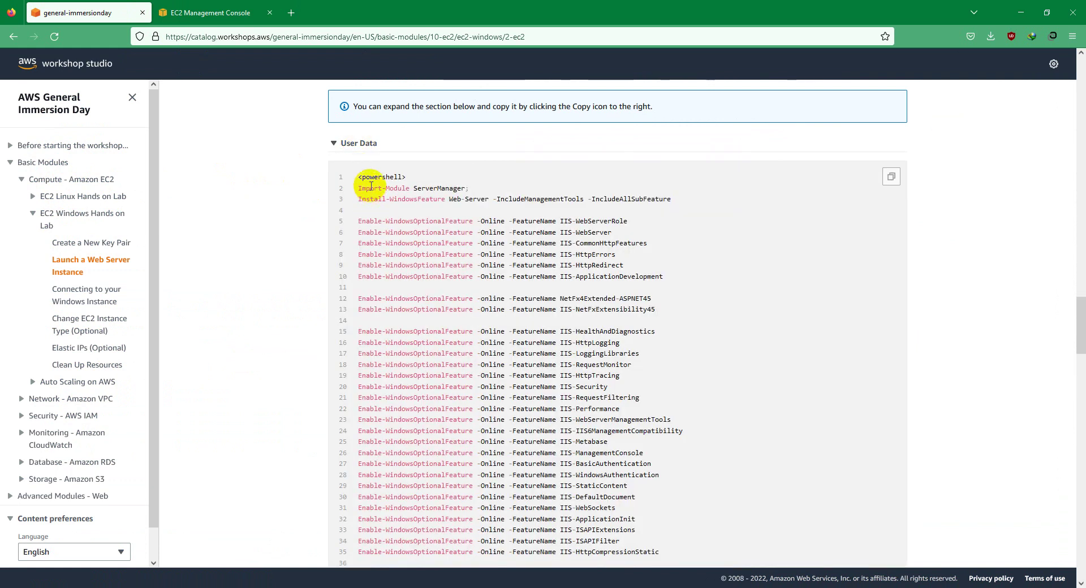
left_click(335, 143)
Paste the PowerShell script into the user data under the EC2 instance's advanced details and review it to the end
left_click(237, 6)
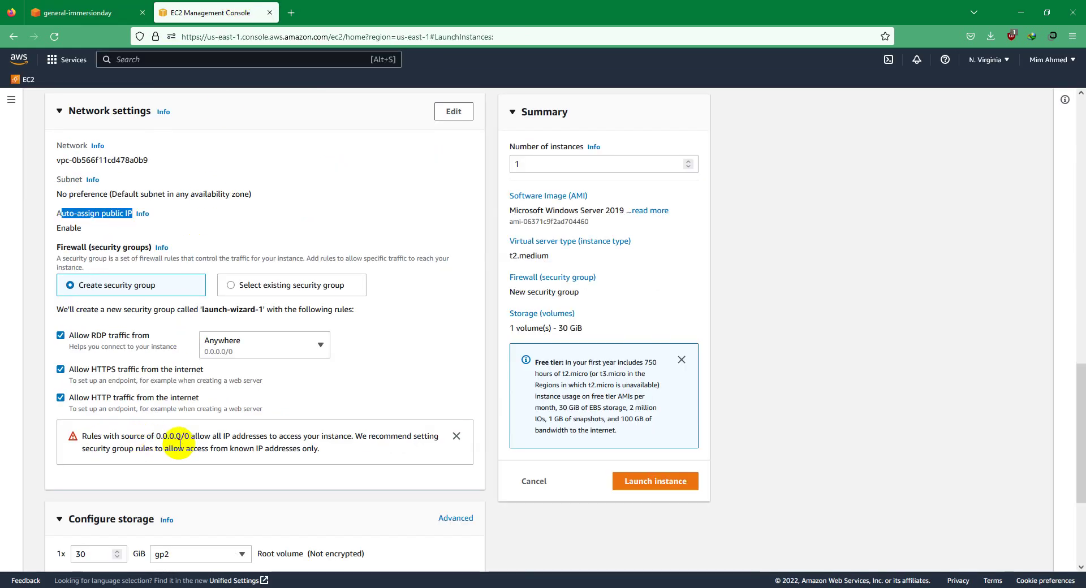
scroll(181, 448, "down", 3)
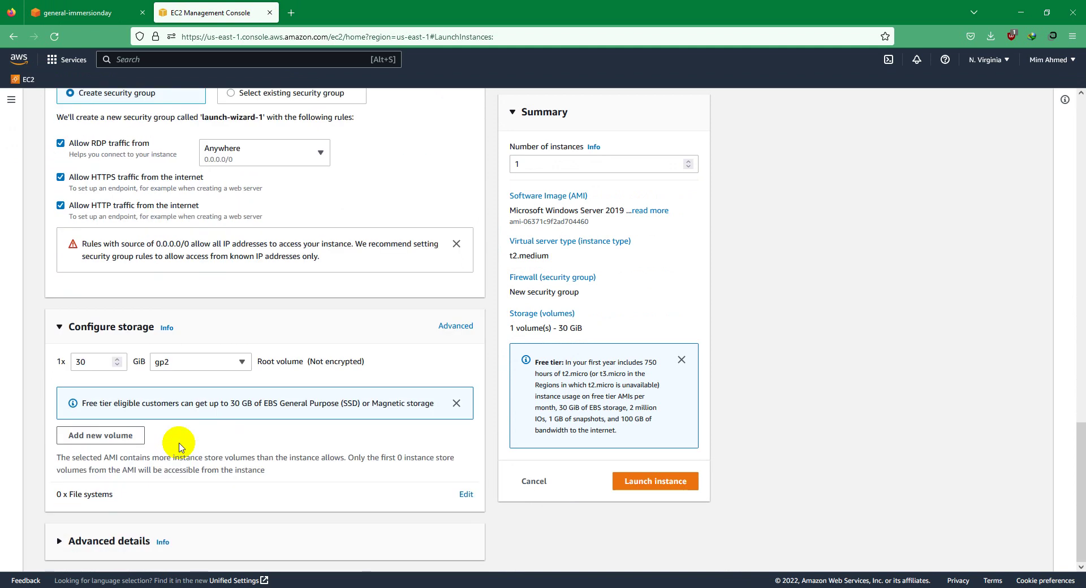
left_click(96, 542)
scroll(187, 450, "down", 20)
left_click(155, 346)
key("ctrl+v")
left_click_drag(361, 481, 353, 339)
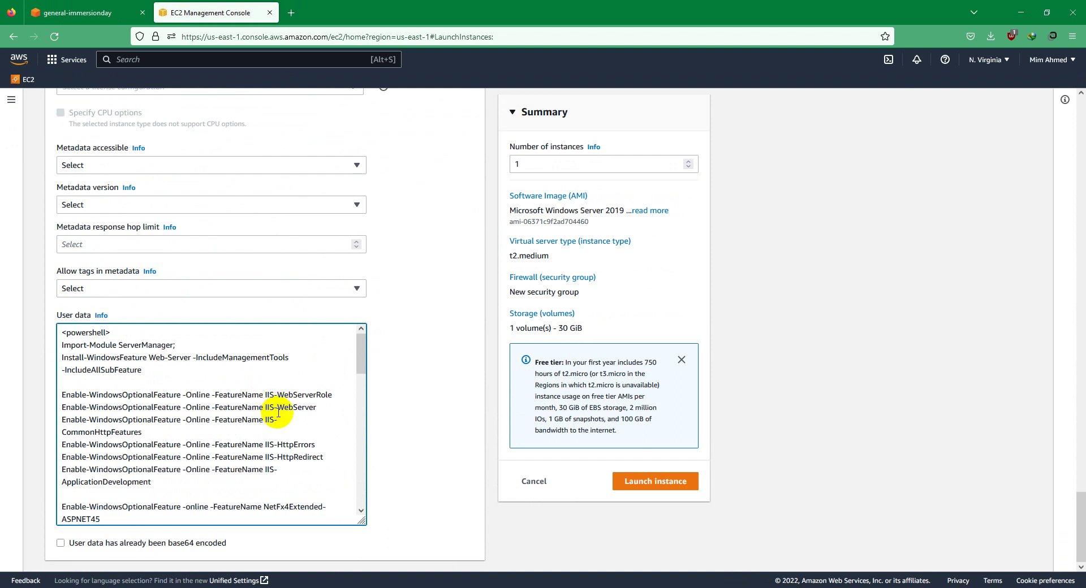
scroll(278, 430, "down", 3)
scroll(297, 394, "up", 2)
scroll(276, 396, "down", 10)
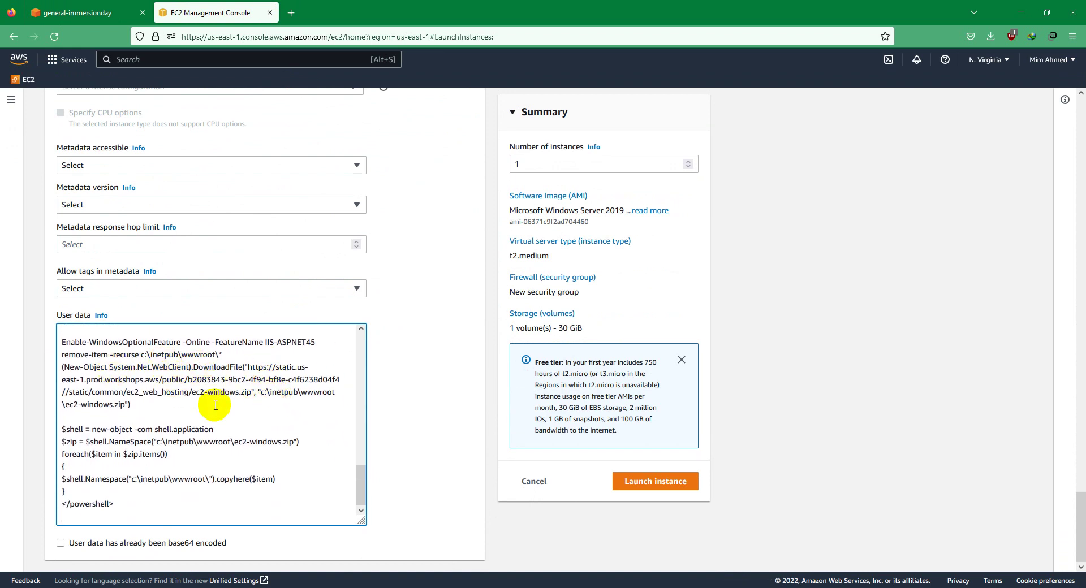
Compare the launch summary with the workshop guide, launch the instance and expand the launch details
left_click(87, 7)
scroll(541, 294, "down", 5)
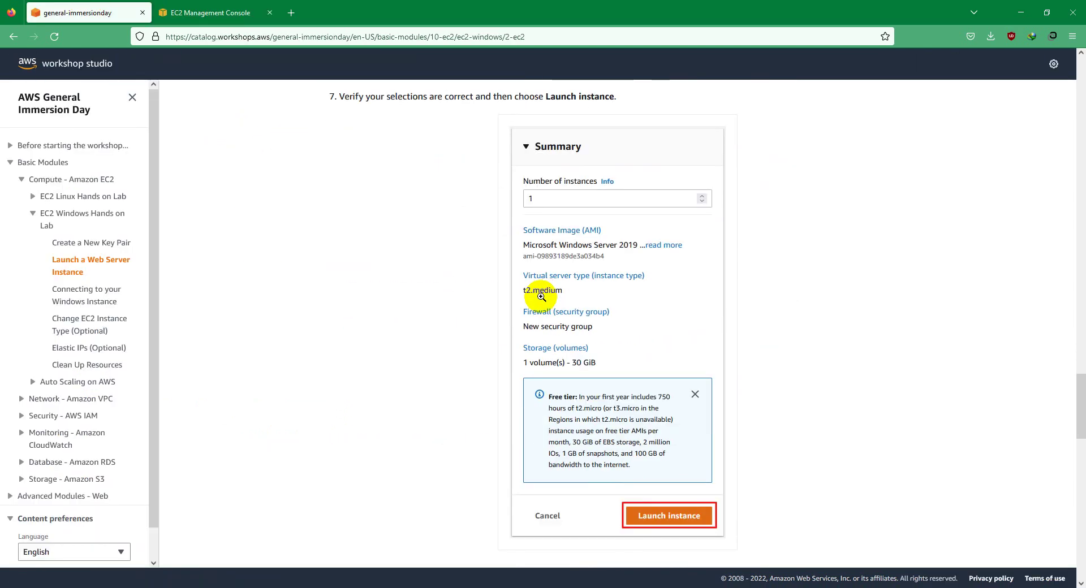
left_click(211, 11)
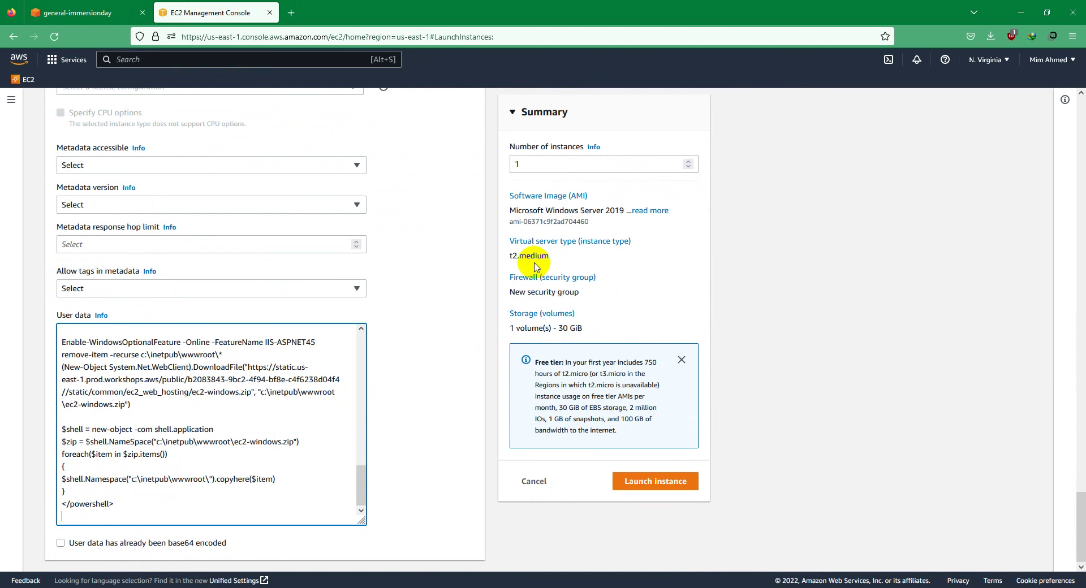
left_click(649, 483)
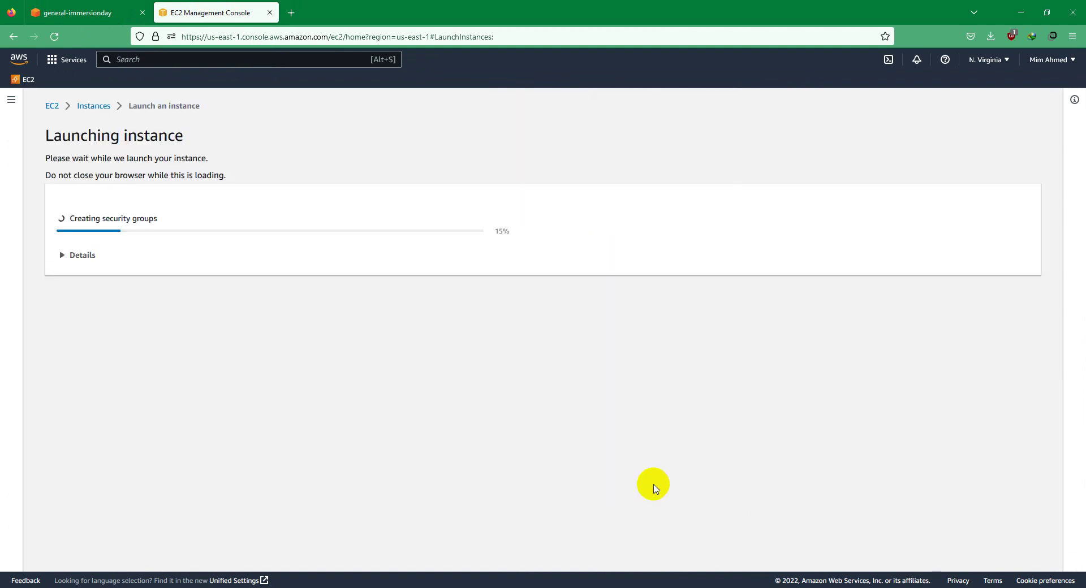
left_click(83, 258)
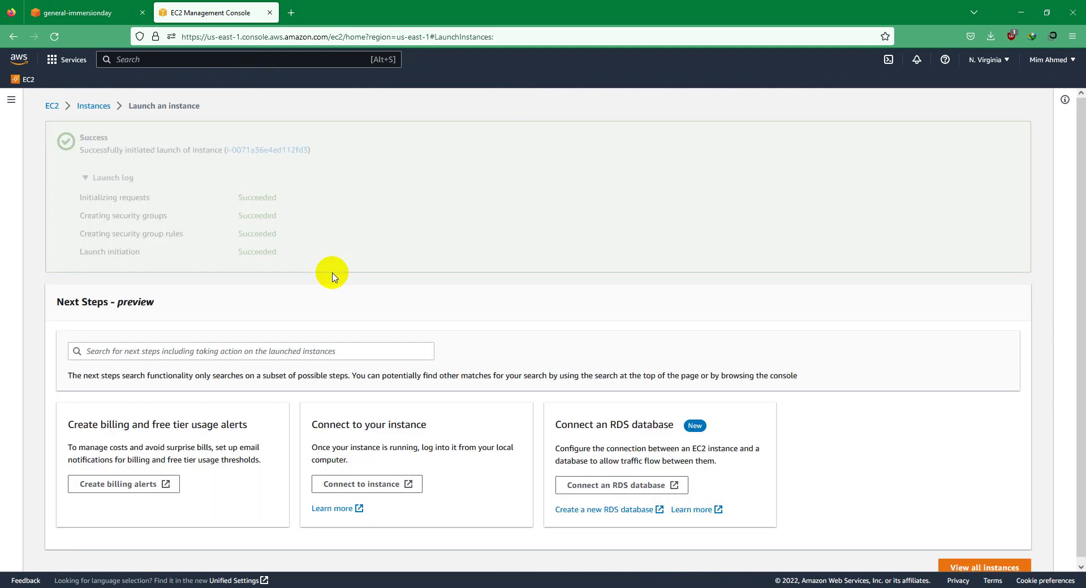
Open the list of all instances, refresh it and select Windows Web Server
scroll(1047, 514, "down", 1)
left_click(970, 552)
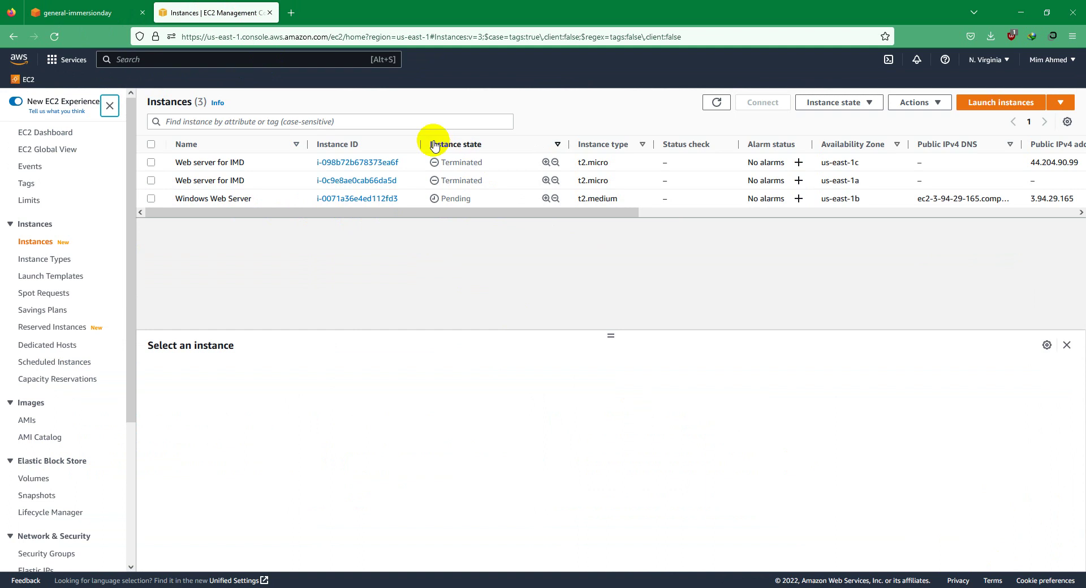
left_click(717, 103)
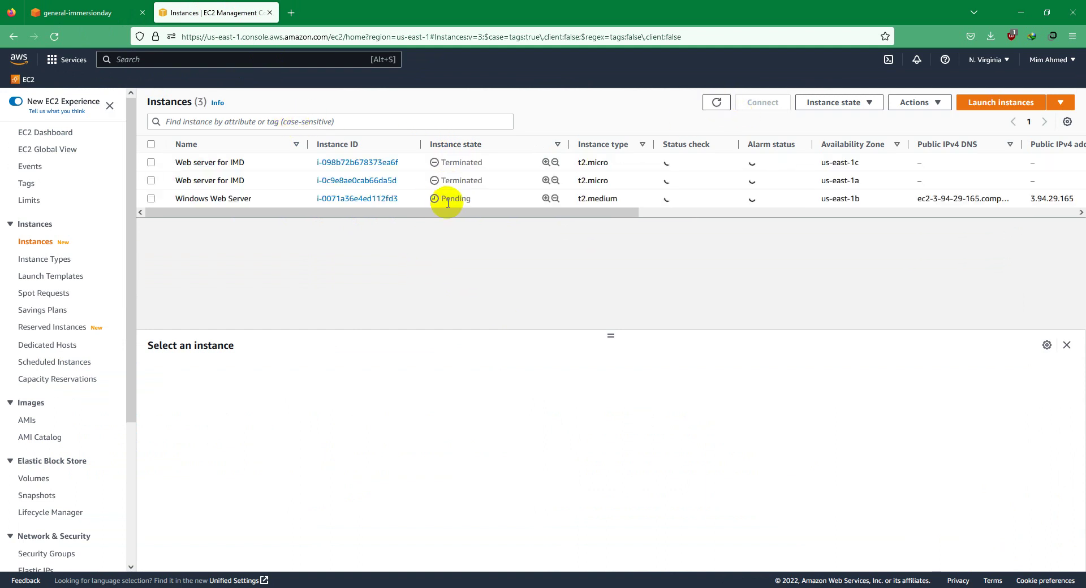
left_click(448, 202)
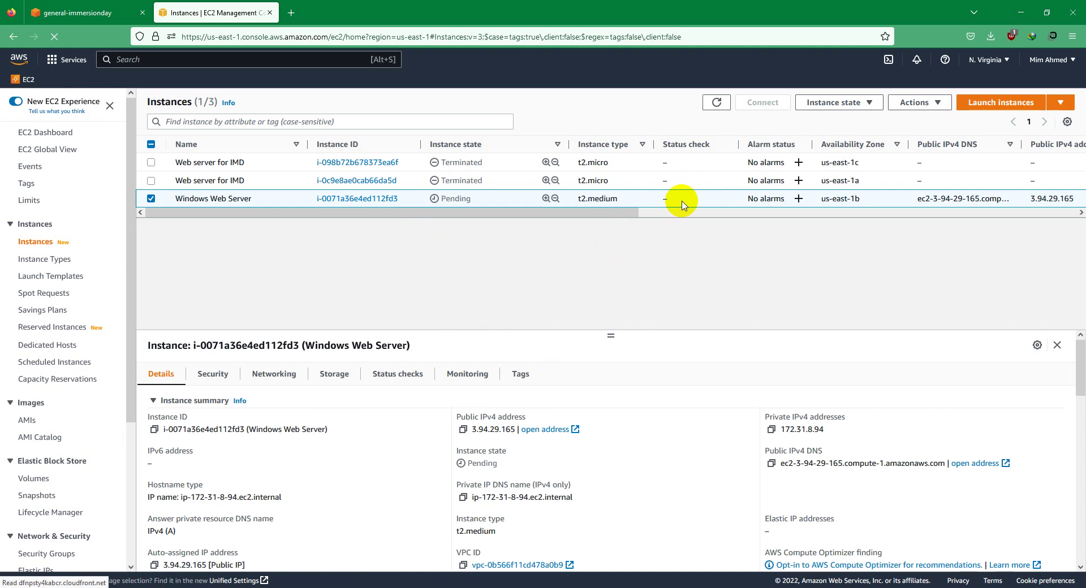
Read the workshop guide's website and IIS setup notes, and refresh the instance list to check the server's status
key("ctrl+shift+Tab")
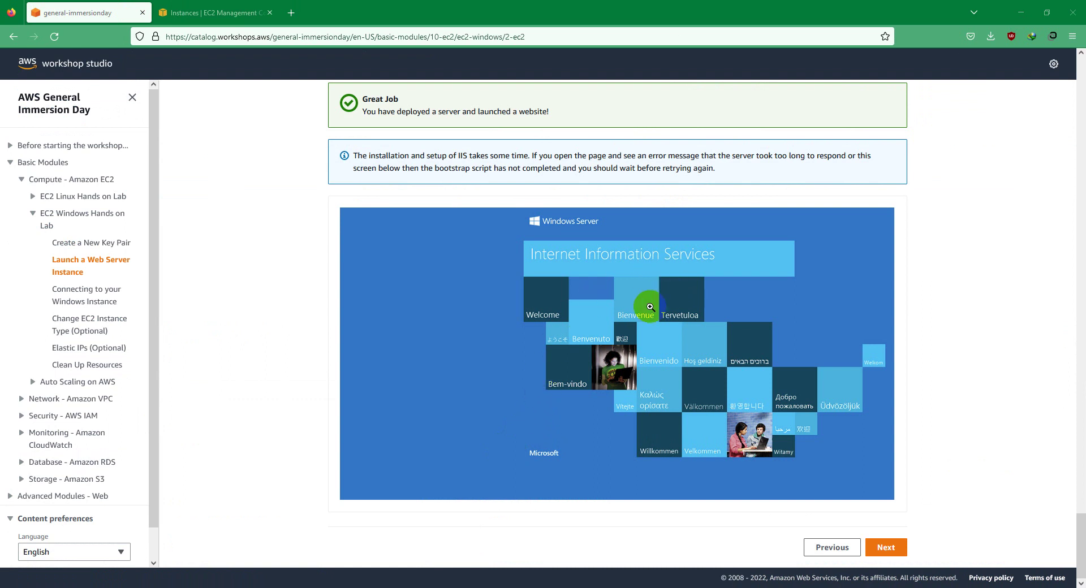
scroll(650, 306, "up", 1)
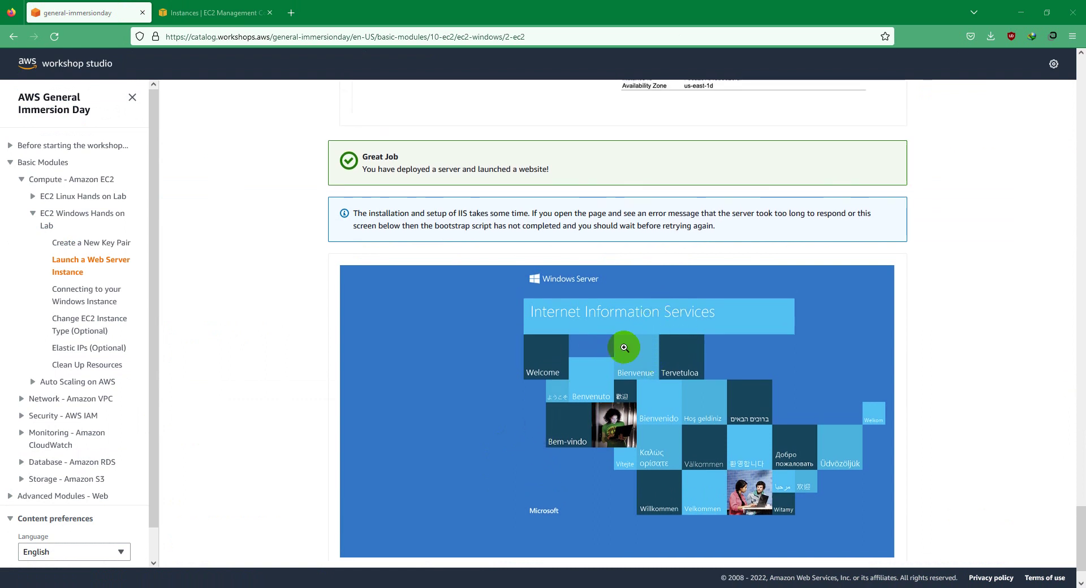
scroll(670, 338, "up", 3)
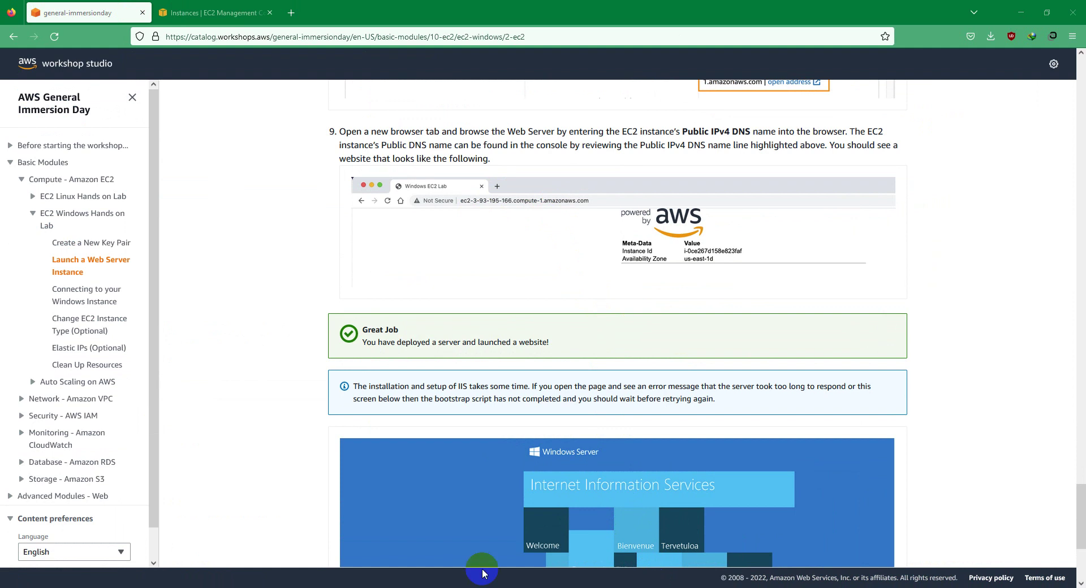
scroll(520, 560, "down", 2)
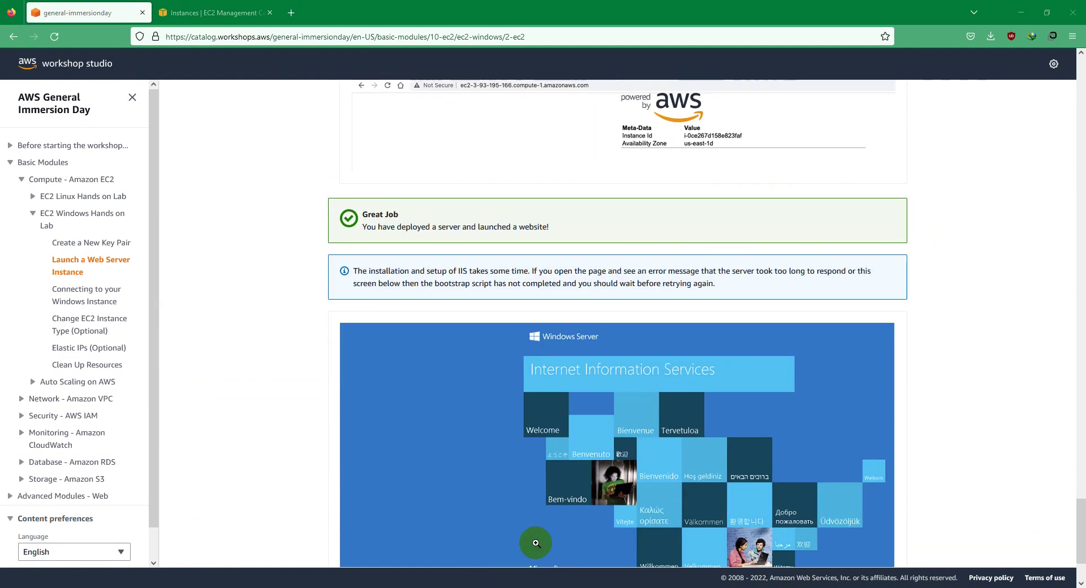
scroll(565, 500, "down", 2)
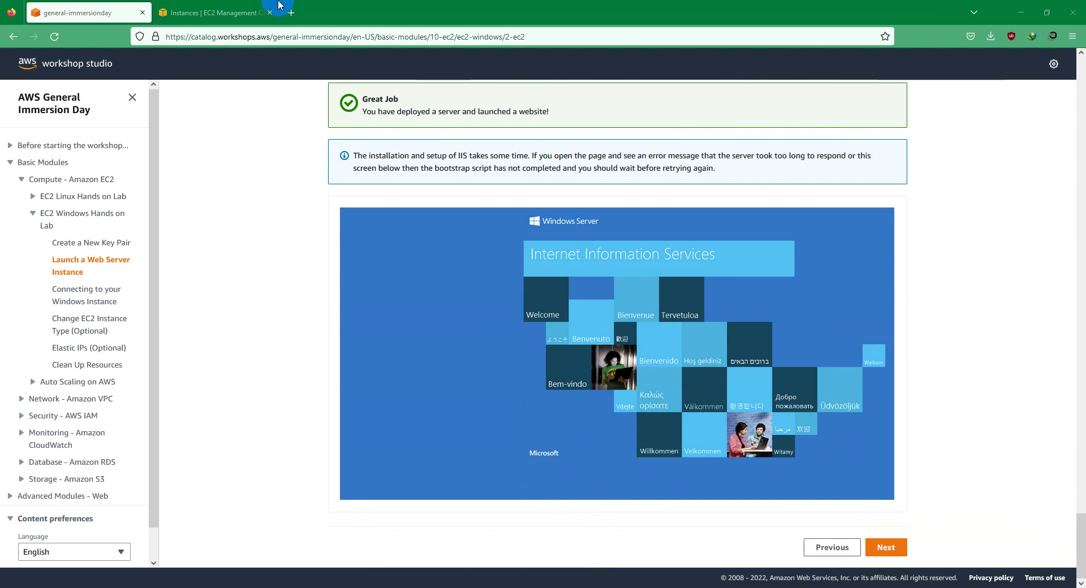
left_click(241, 12)
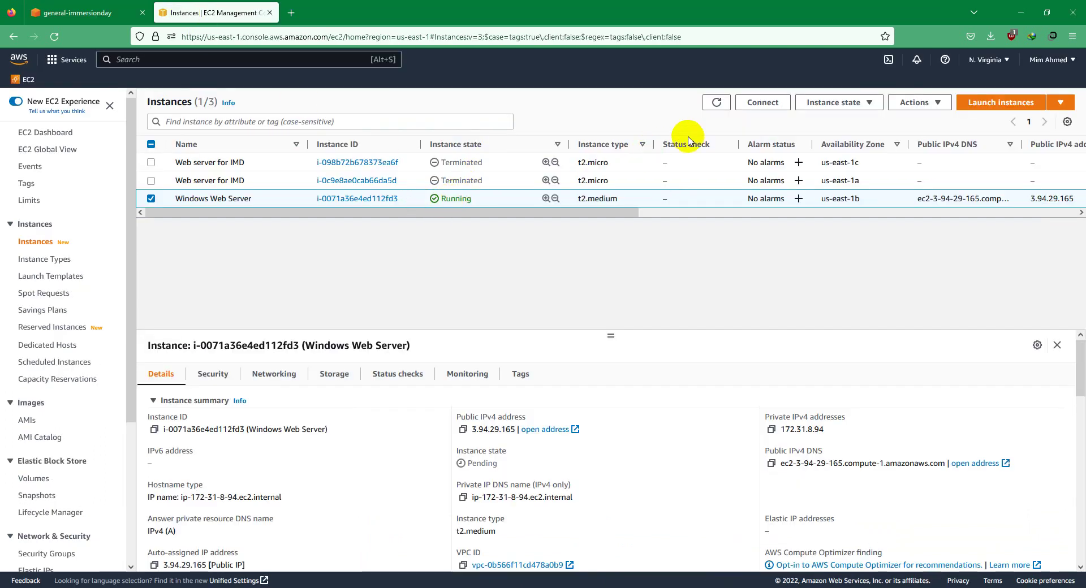
left_click(717, 103)
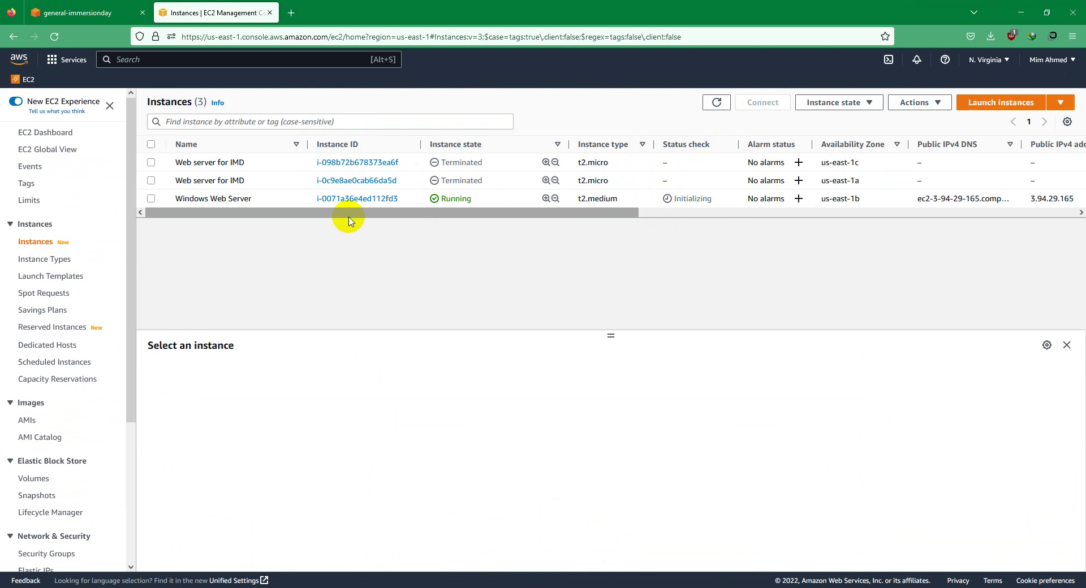
Review the workshop guide's instructions for browsing the web server through its Public IPv4 DNS name
left_click(85, 12)
scroll(545, 234, "up", 4)
scroll(544, 233, "up", 3)
scroll(540, 229, "down", 3)
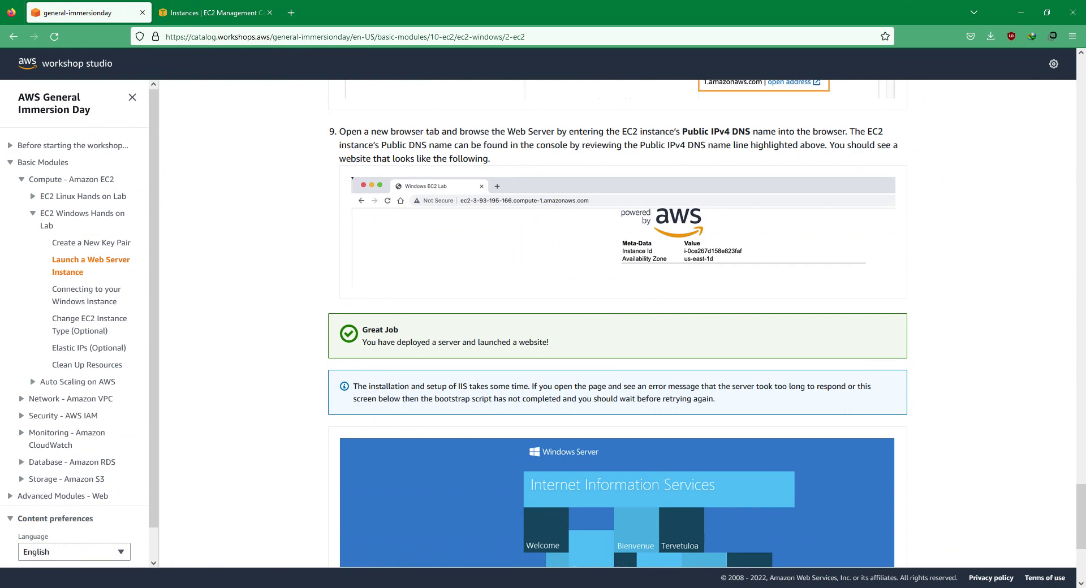
Open the Windows Web Server instance's details, copy its public IPv4 address and browse to it in a new tab
key("ctrl+Tab")
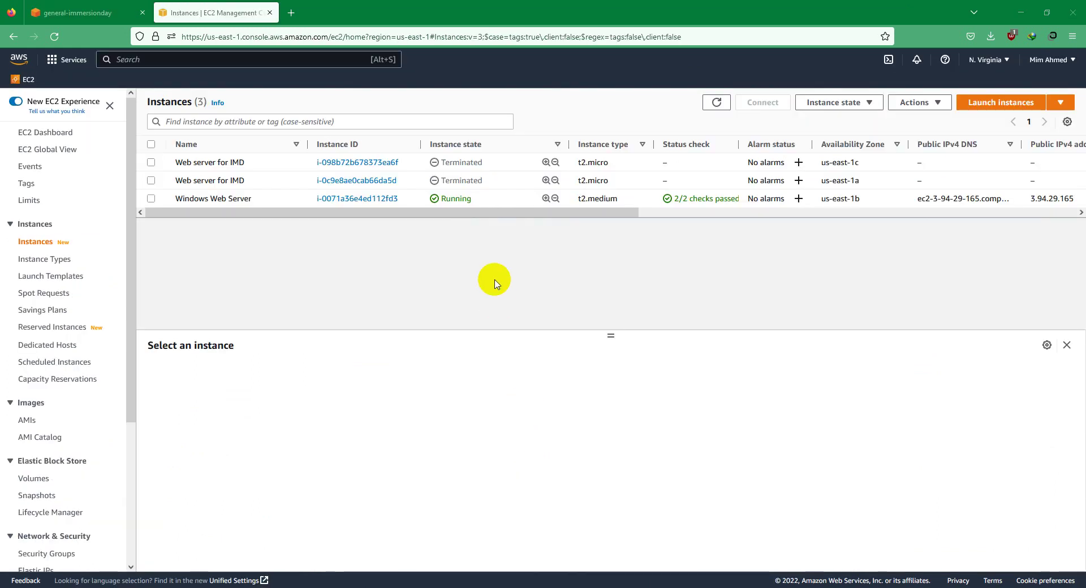
left_click(373, 199)
left_click(467, 182)
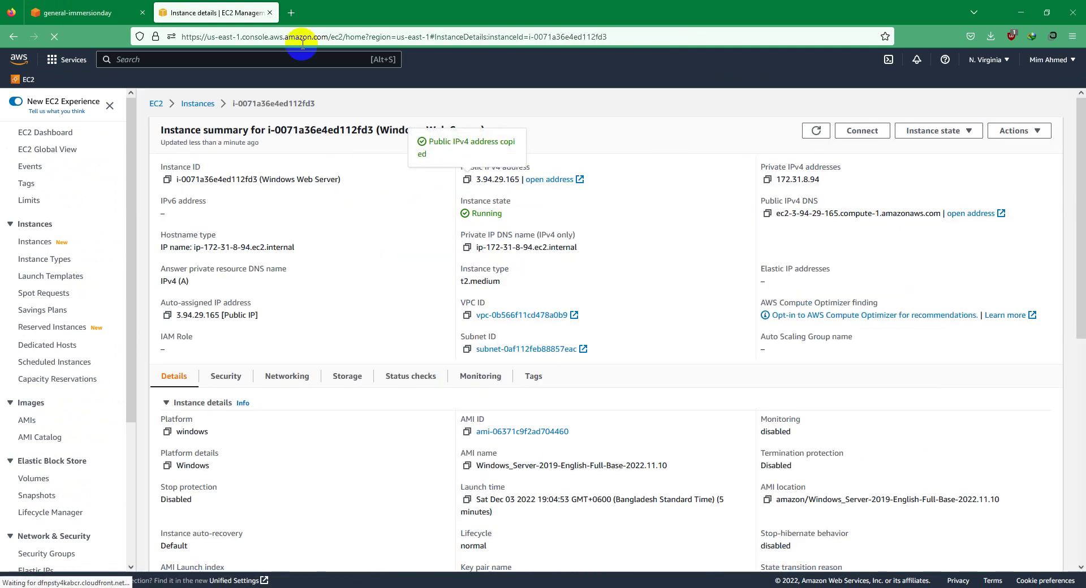
left_click(290, 13)
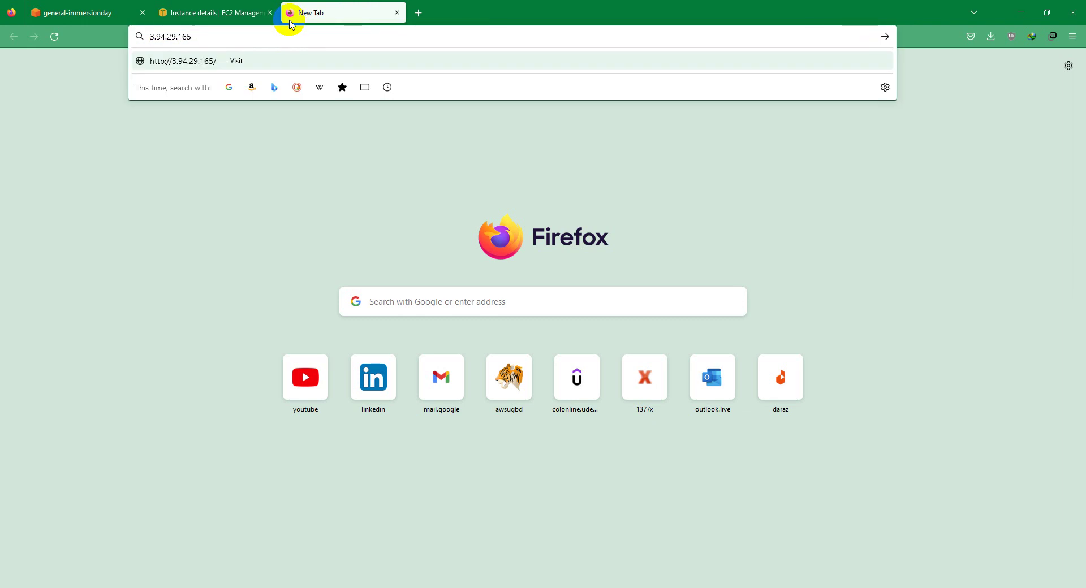
key("Return")
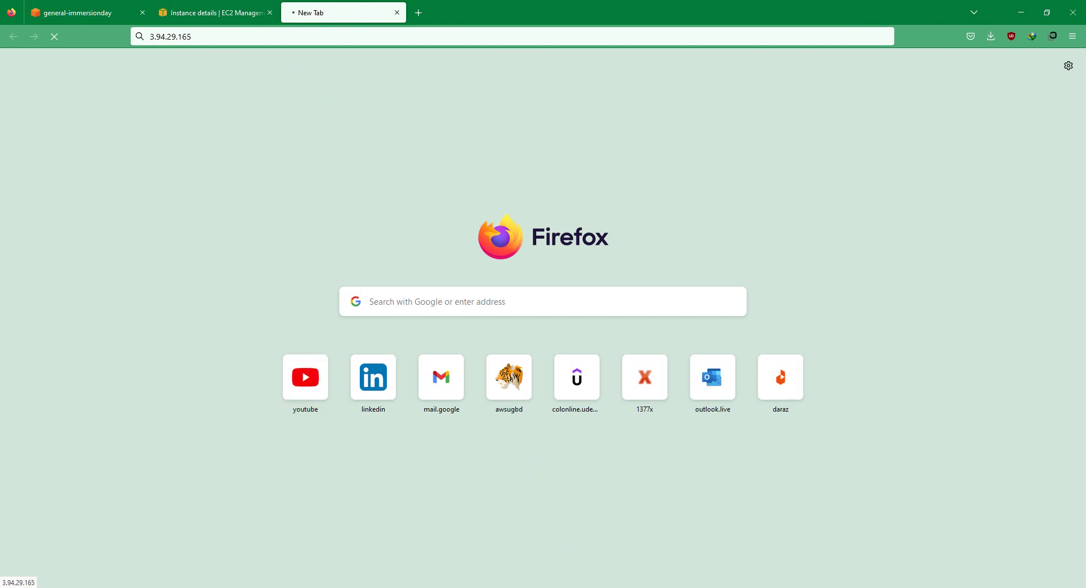
Open the workshop guide's Connecting to your Windows Instance page and check how the web server's page is loading
key("ctrl+shift+Tab")
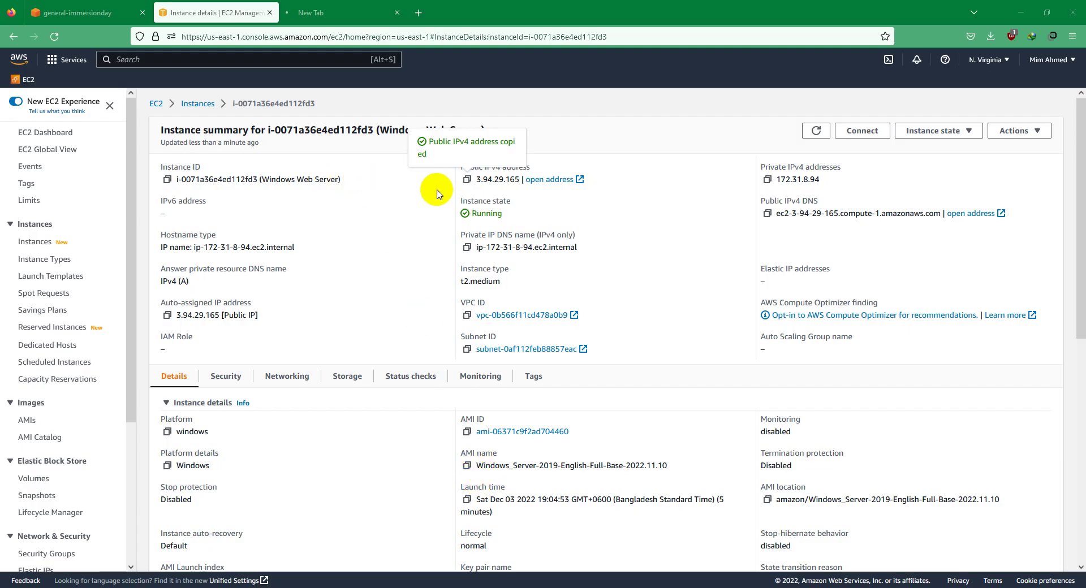
left_click(75, 14)
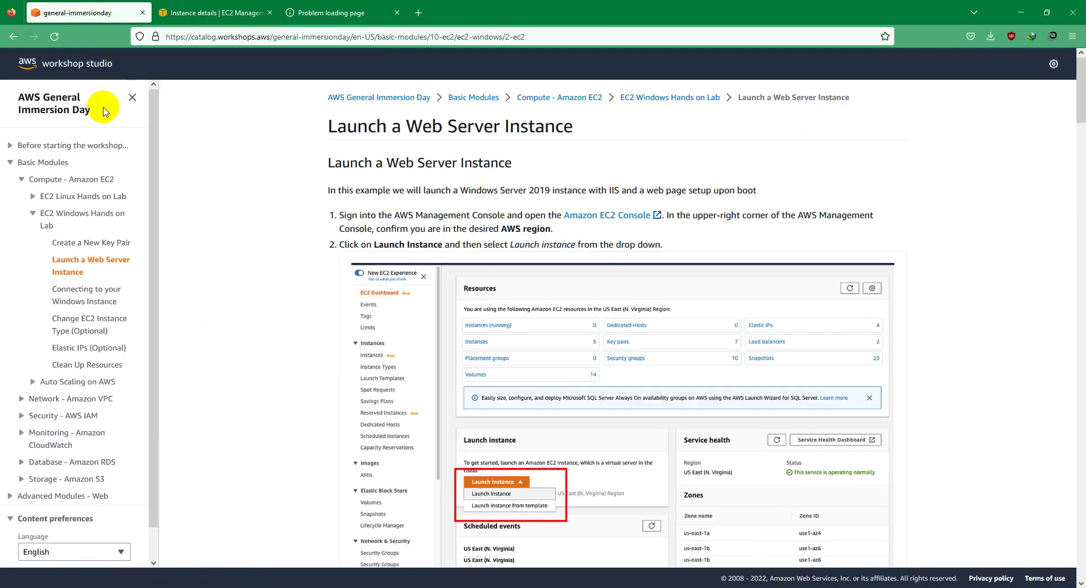
left_click(109, 302)
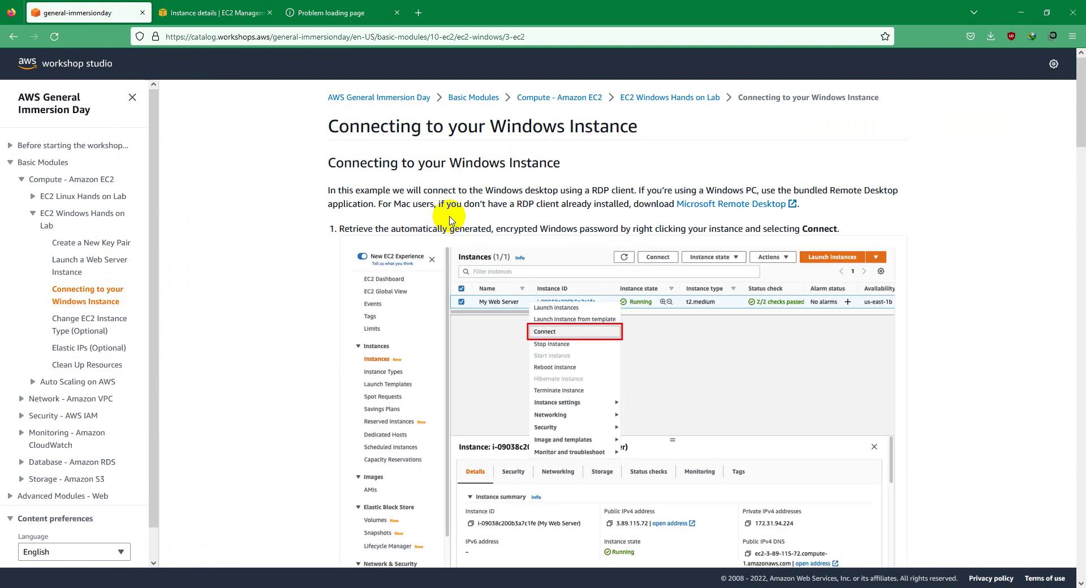
left_click(344, 12)
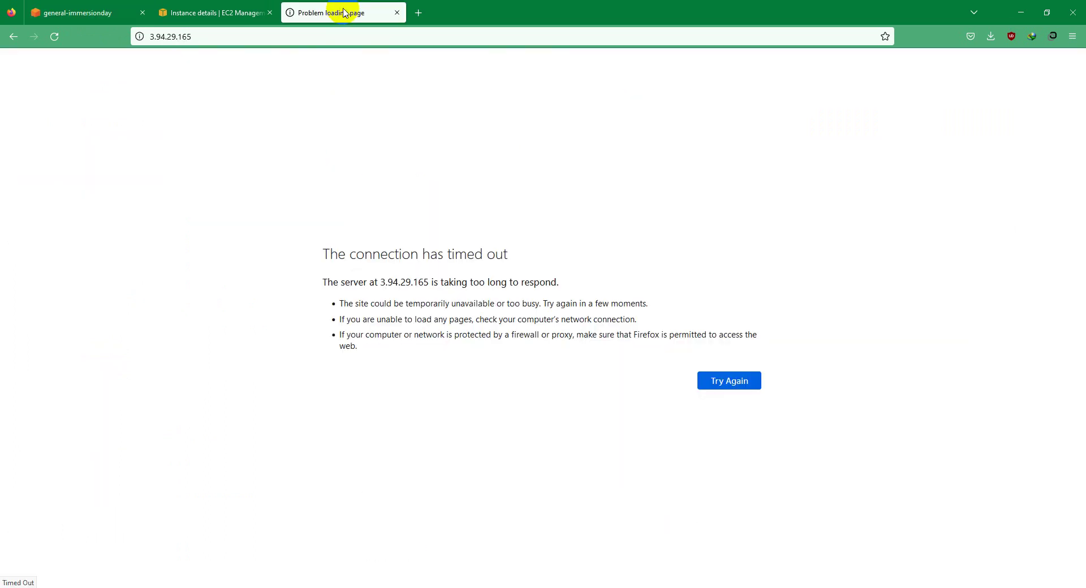
Open the RDP client connection options for the Windows Web Server instance and download its remote desktop file
left_click(226, 12)
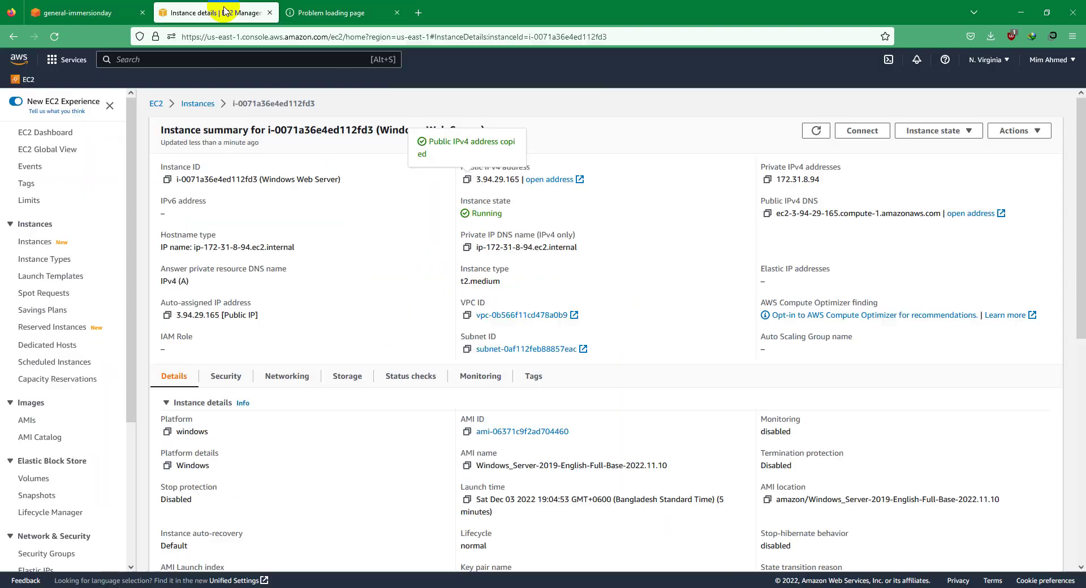
left_click(867, 136)
left_click(170, 194)
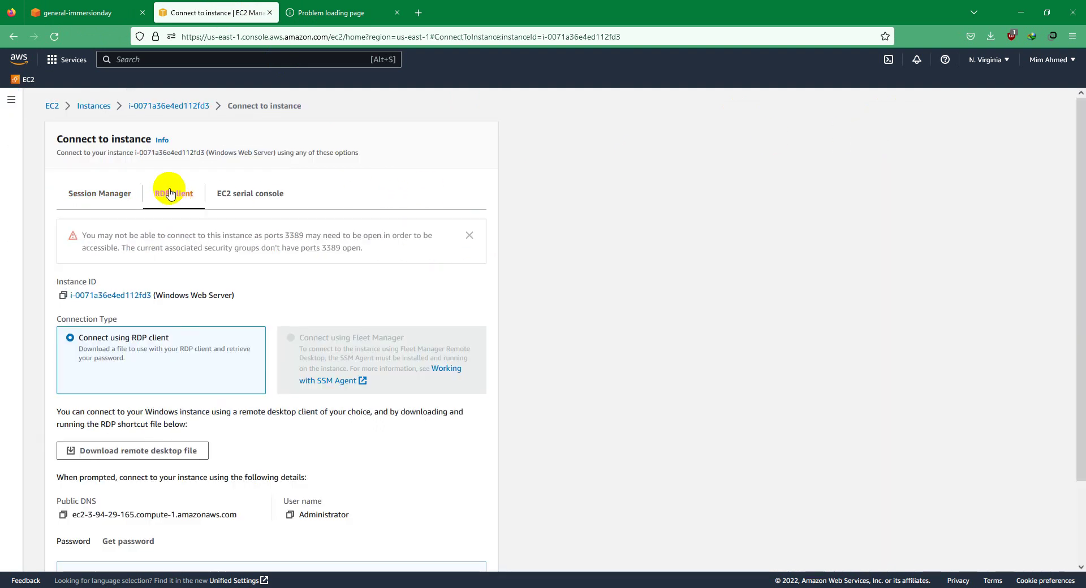
scroll(191, 331, "down", 3)
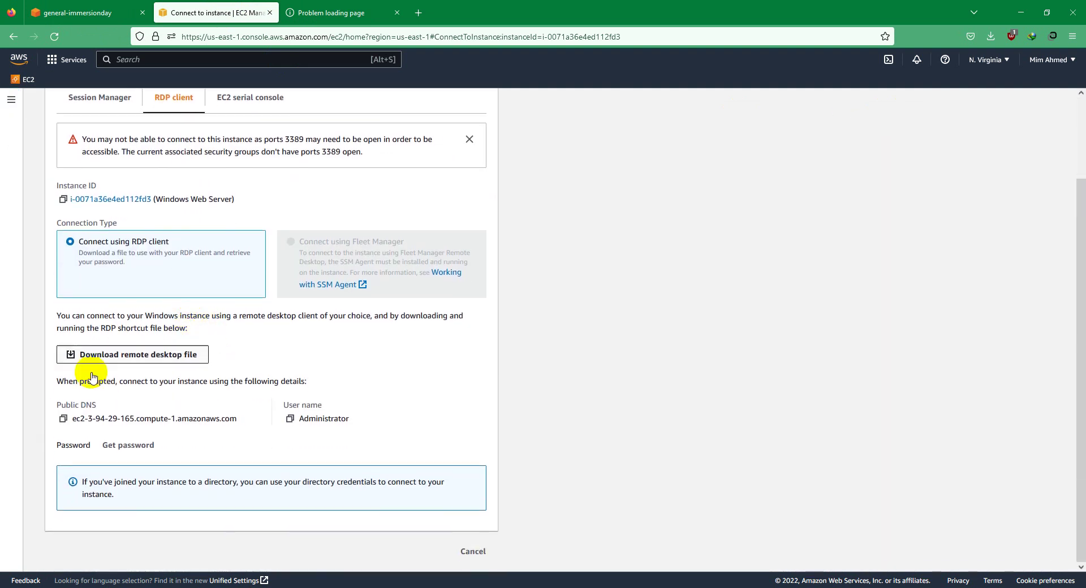
left_click(131, 355)
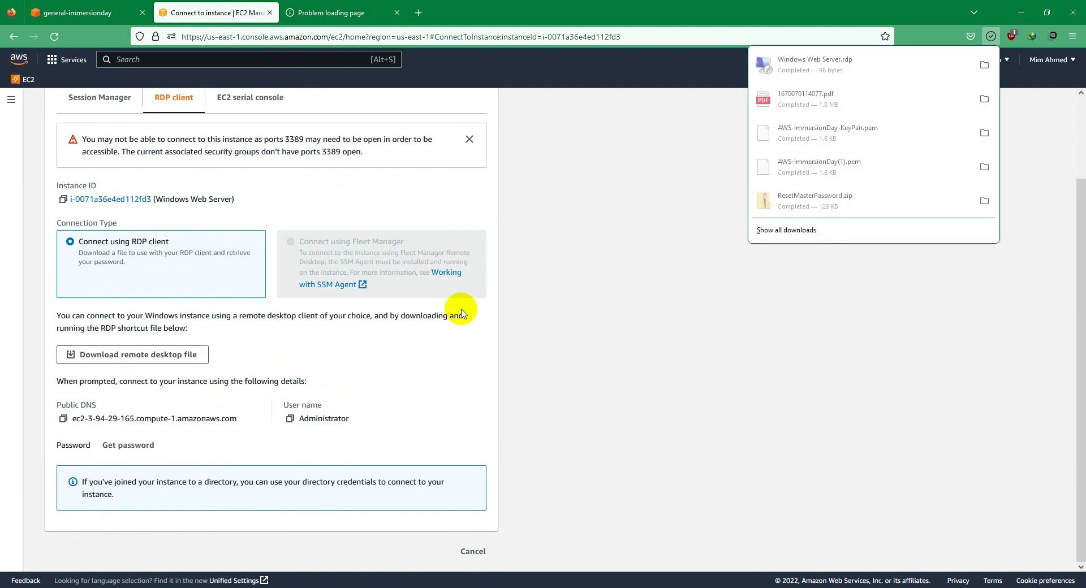
Run the downloaded Windows Web Server.rdp file, accept the unknown publisher's connection and return to the instance's connection page while the credentials prompt waits
left_click(848, 63)
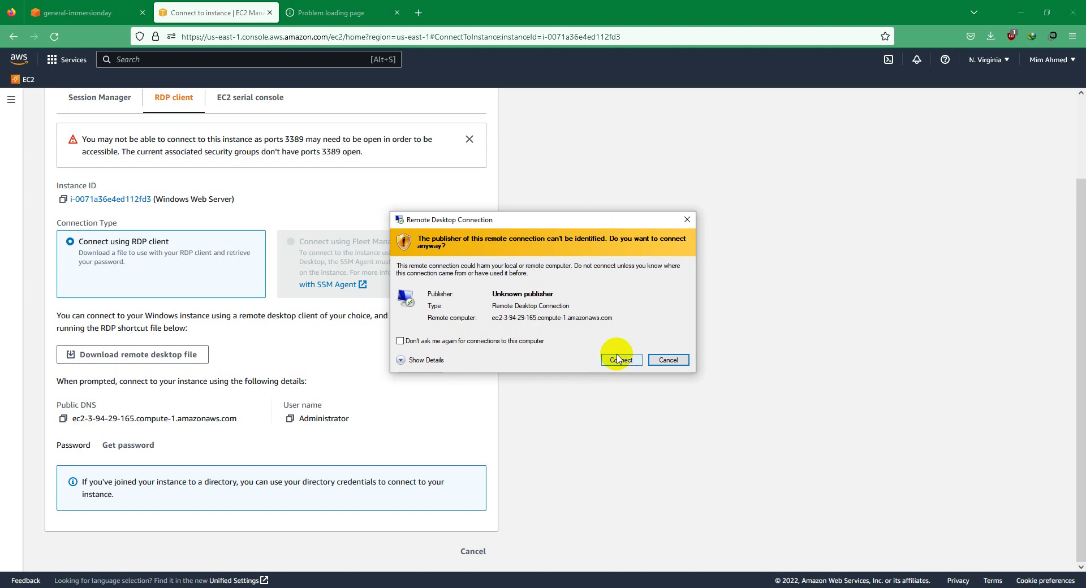
left_click(618, 359)
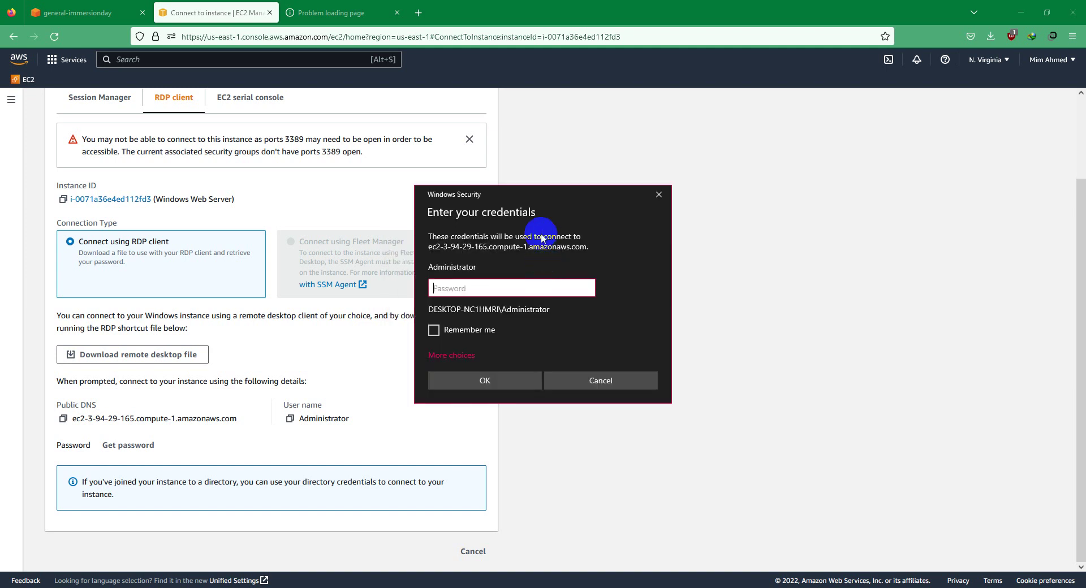
left_click_drag(555, 191, 696, 196)
key("super+d")
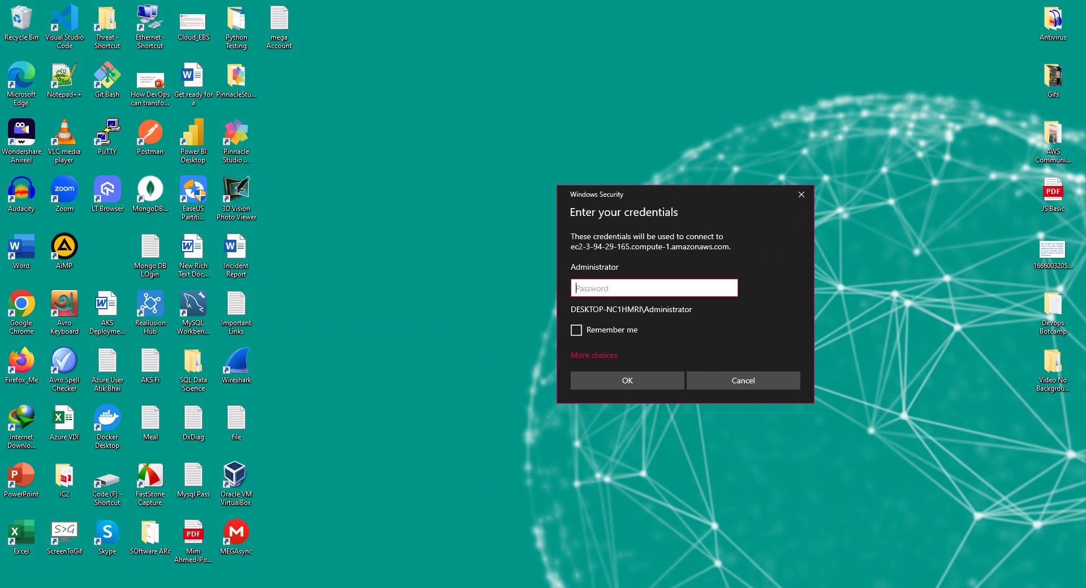
left_click(274, 533)
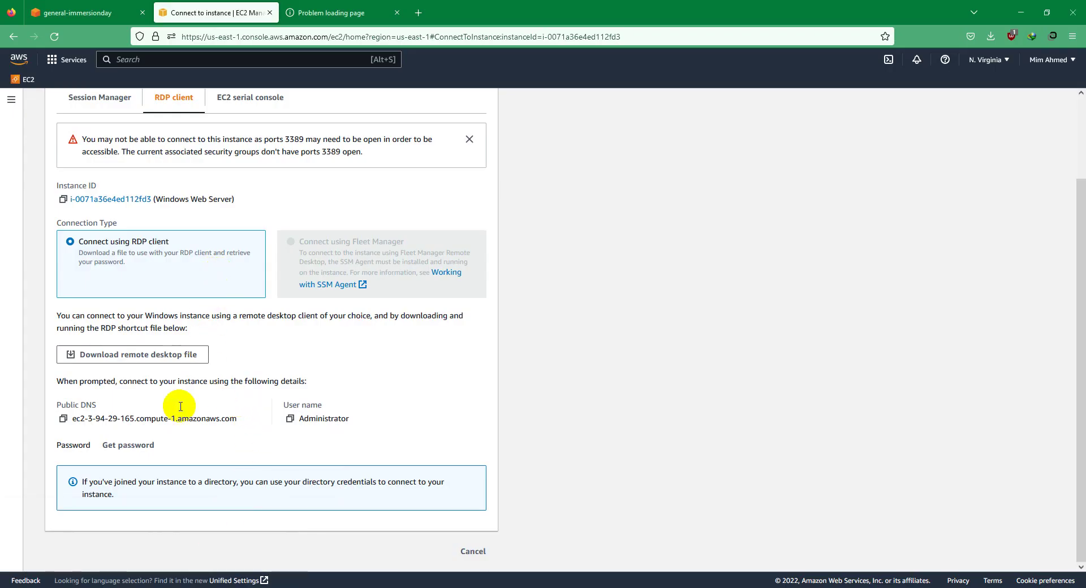
Decrypt the instance's Windows password by uploading the private key file AWS-ImmersionDay-KeyPair.pem from the Downloads folder
left_click(118, 448)
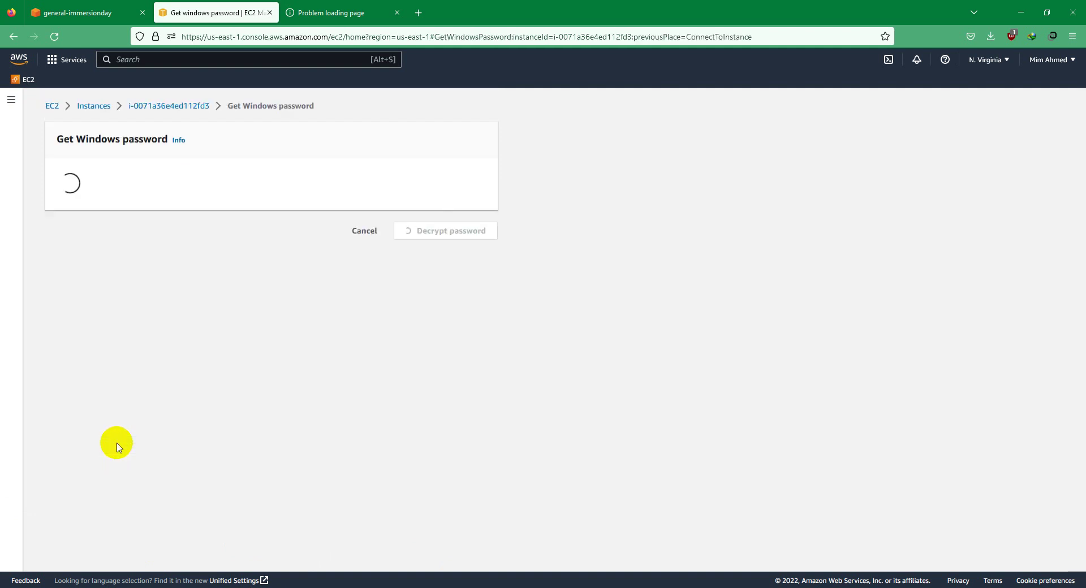
left_click(131, 286)
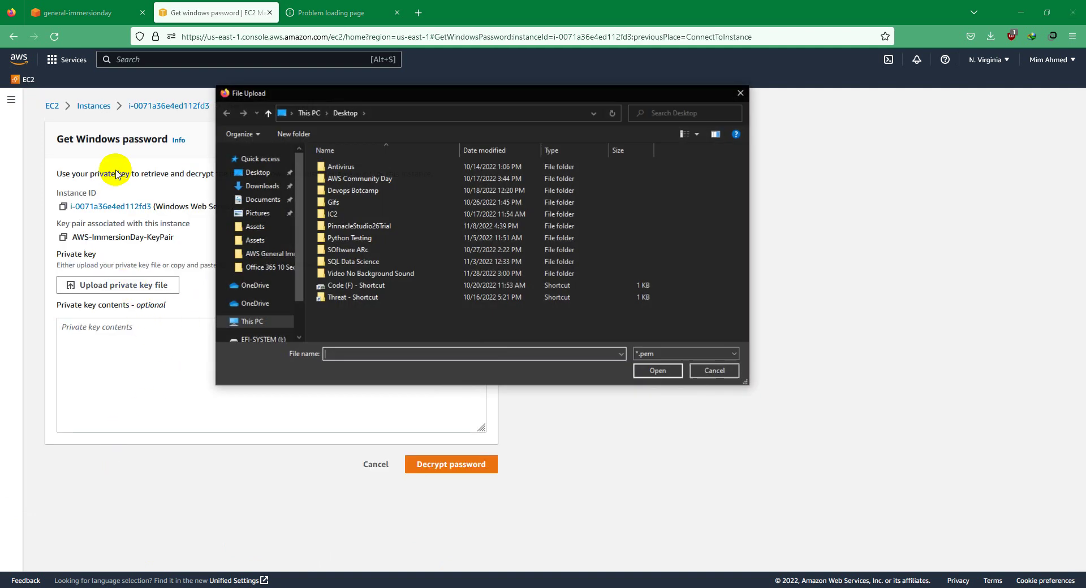
left_click(263, 185)
left_click(375, 184)
double_click(375, 184)
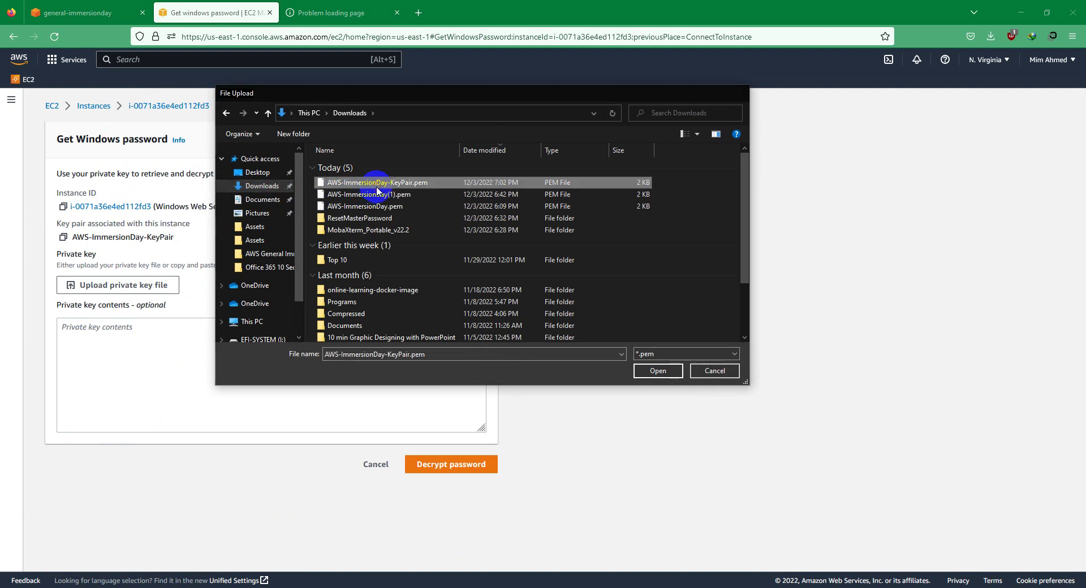
left_click(462, 490)
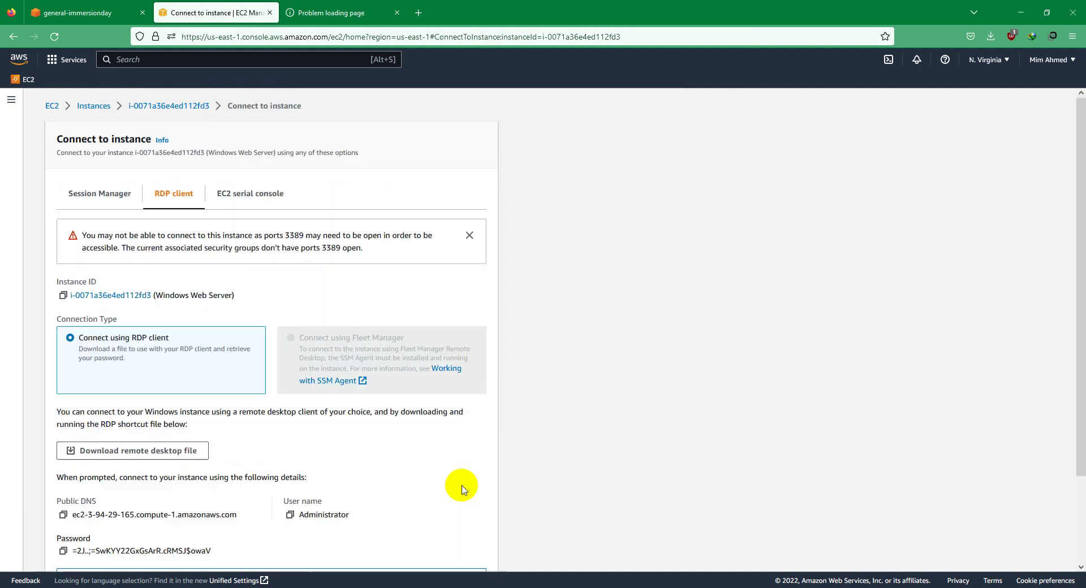
Copy the decrypted Administrator password, paste it into the remote desktop credentials prompt and submit it with Remember me enabled
scroll(169, 506, "down", 2)
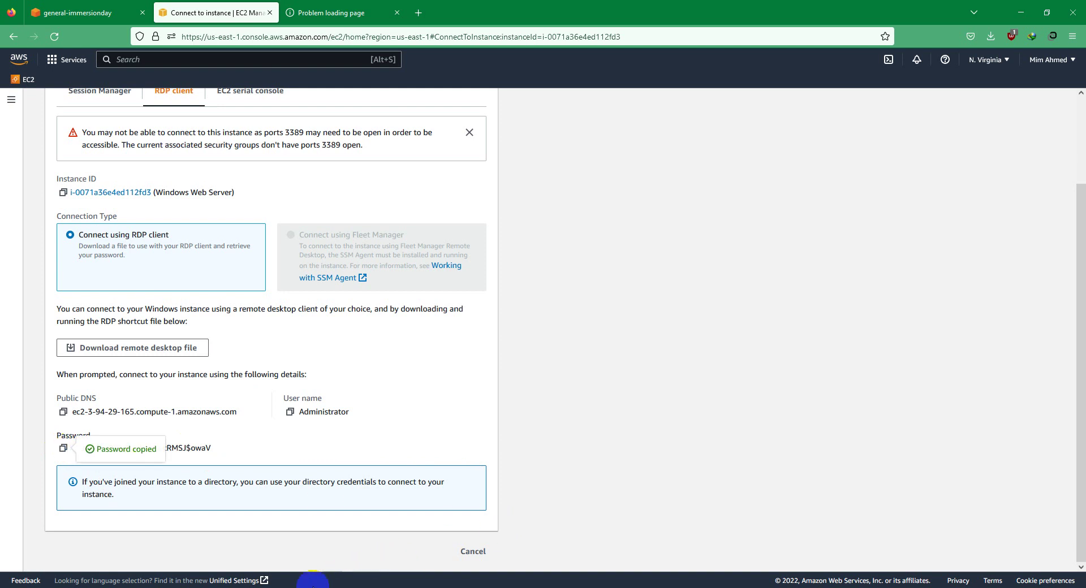
left_click(313, 580)
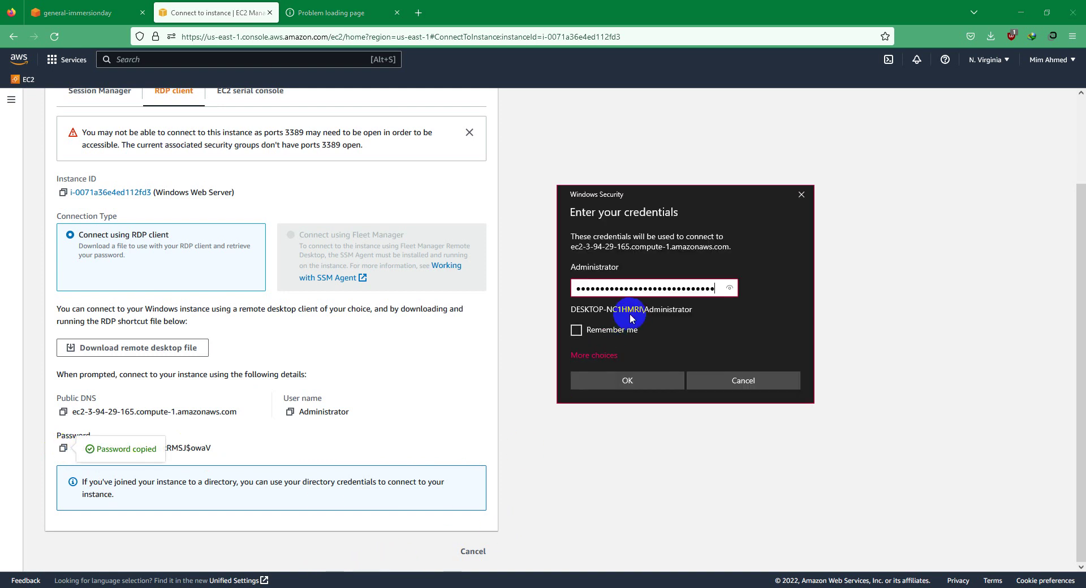
left_click(576, 330)
left_click(614, 382)
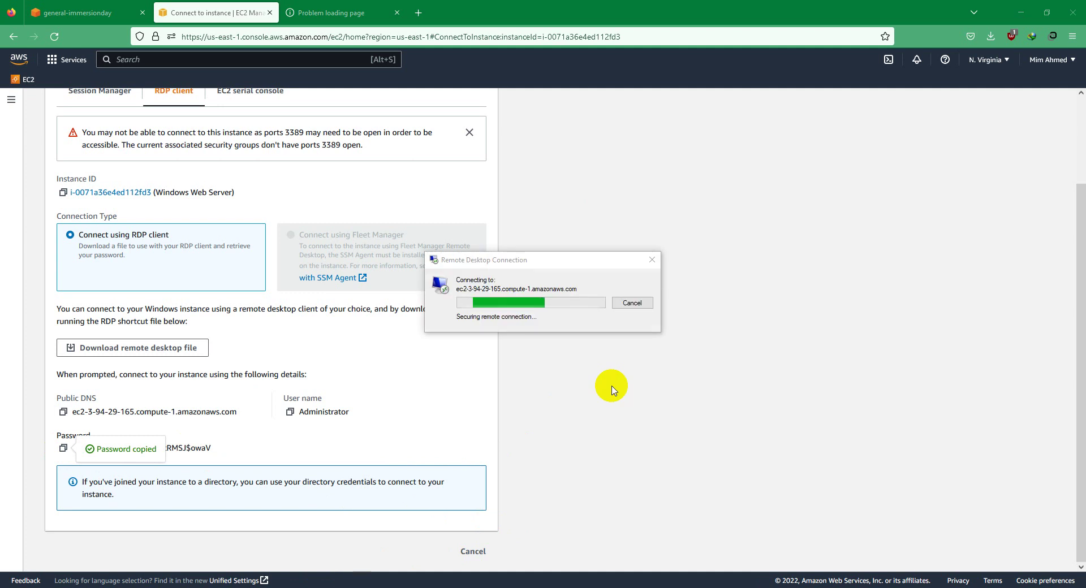
Accept the remote computer's certificate without being asked again, and show the remote session in a smaller window beside the connection details
left_click(498, 369)
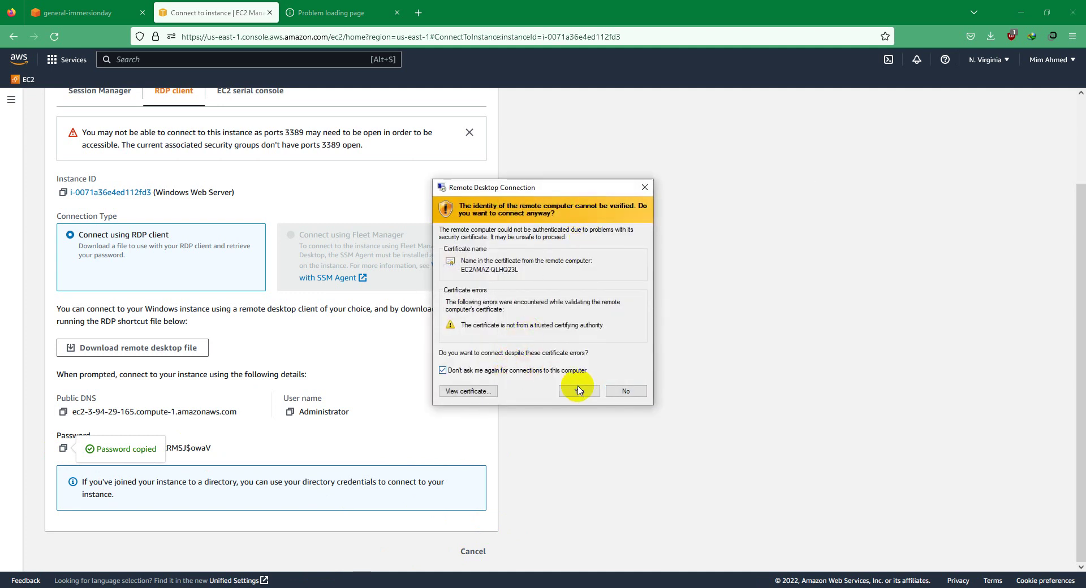
left_click(578, 390)
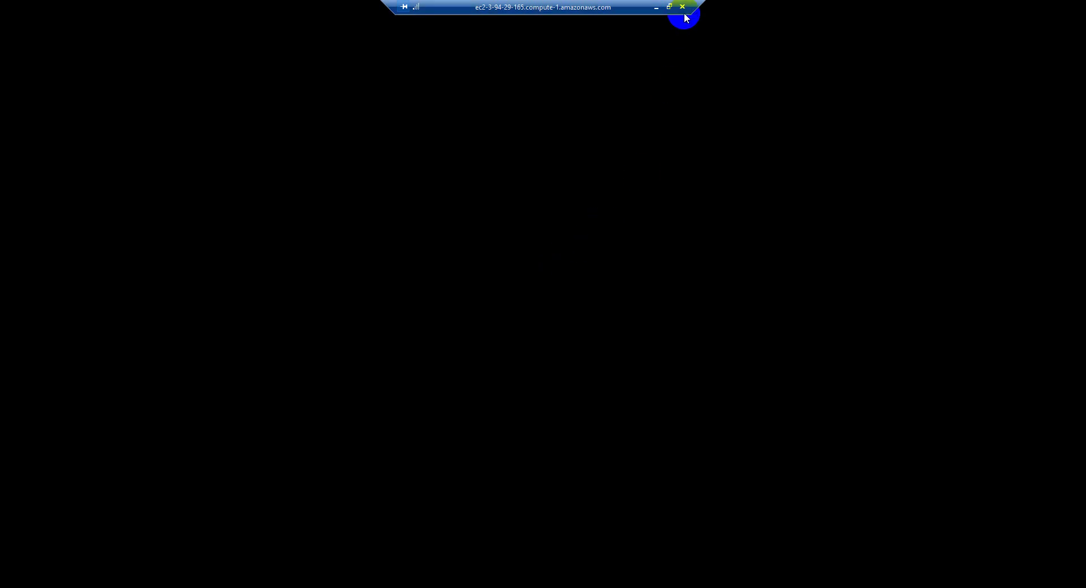
left_click(669, 6)
left_click_drag(356, 23, 845, 147)
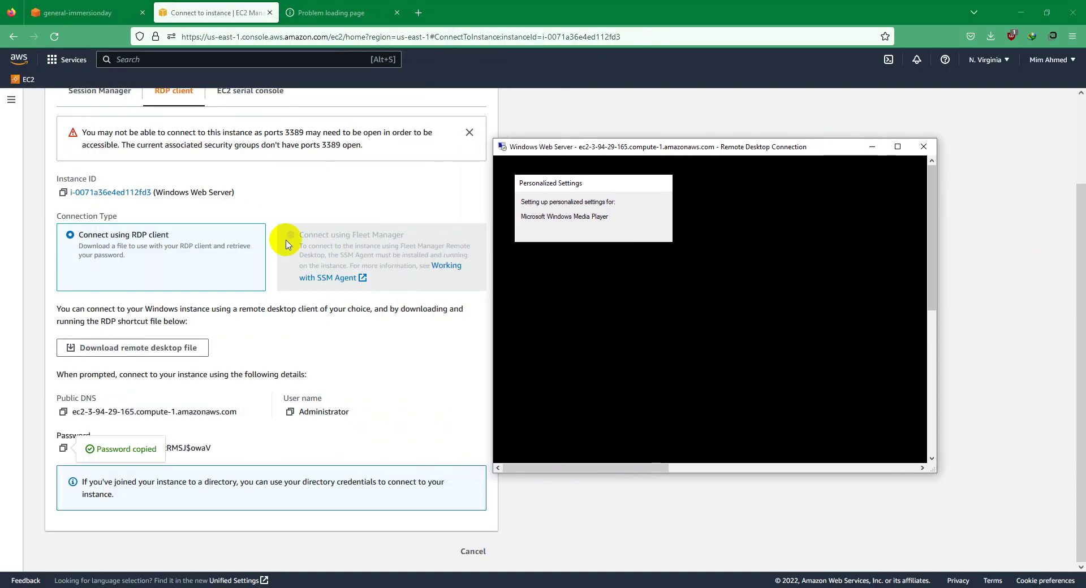
Reload the web server's page at its public IP address, check whether it loads and close its tab
left_click(359, 15)
left_click(54, 36)
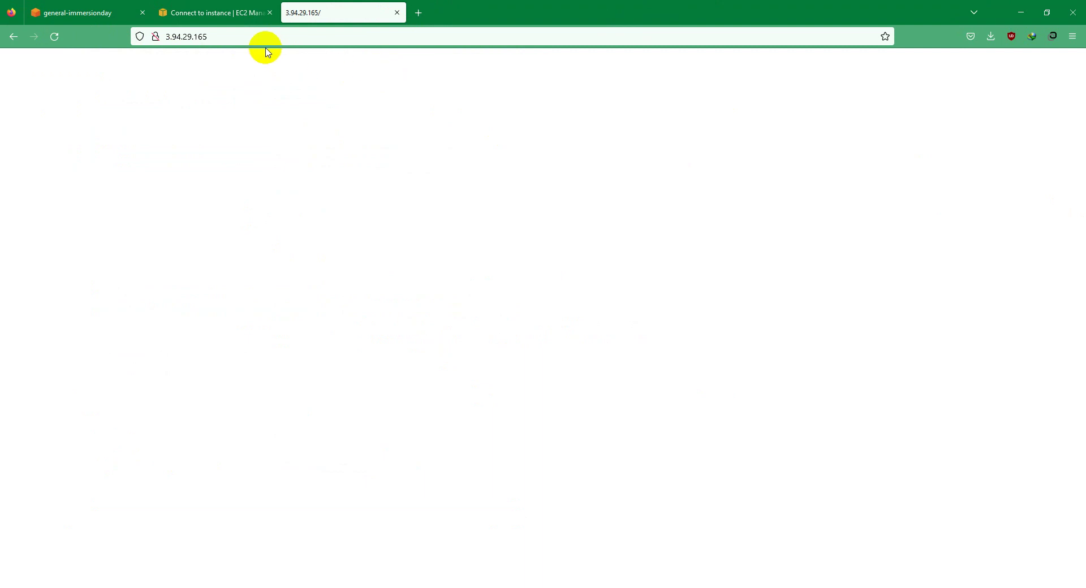
left_click(155, 37)
left_click(182, 36)
left_click(52, 37)
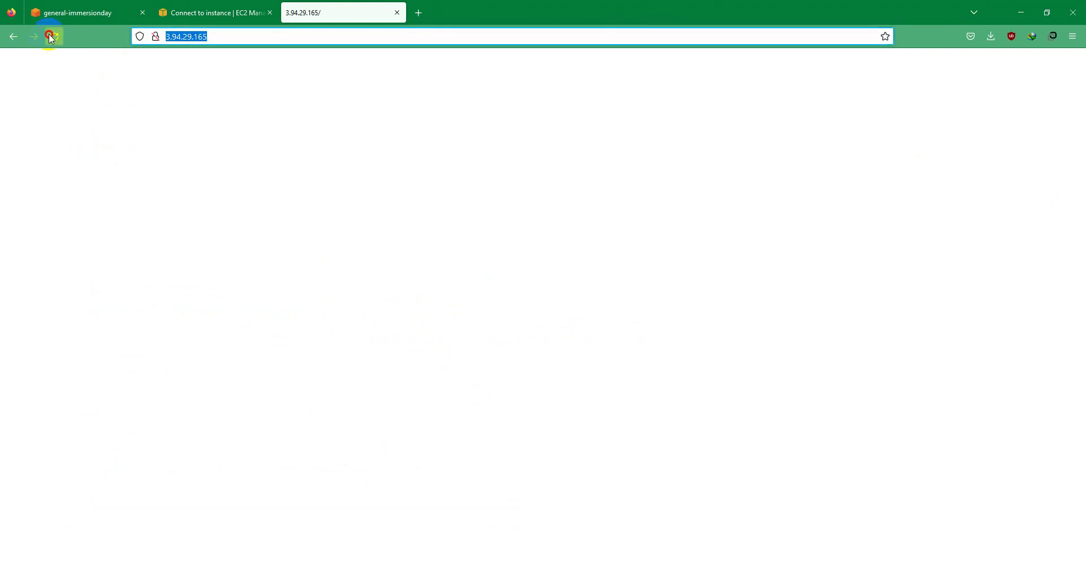
left_click(397, 12)
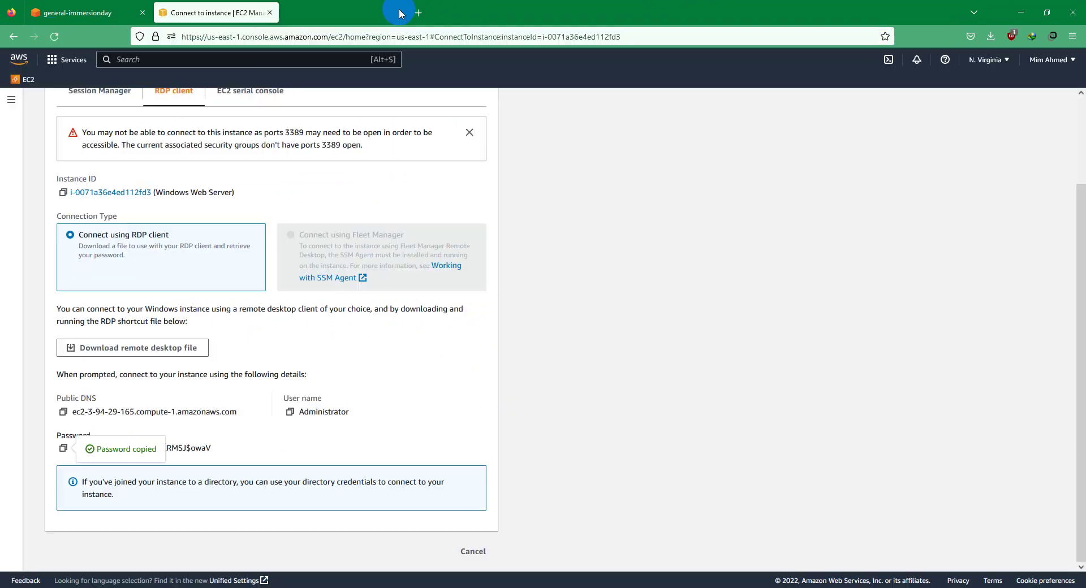
Return to the Windows Web Server remote session, refresh its desktop, view it in full screen and minimize the session window
key("alt+Tab")
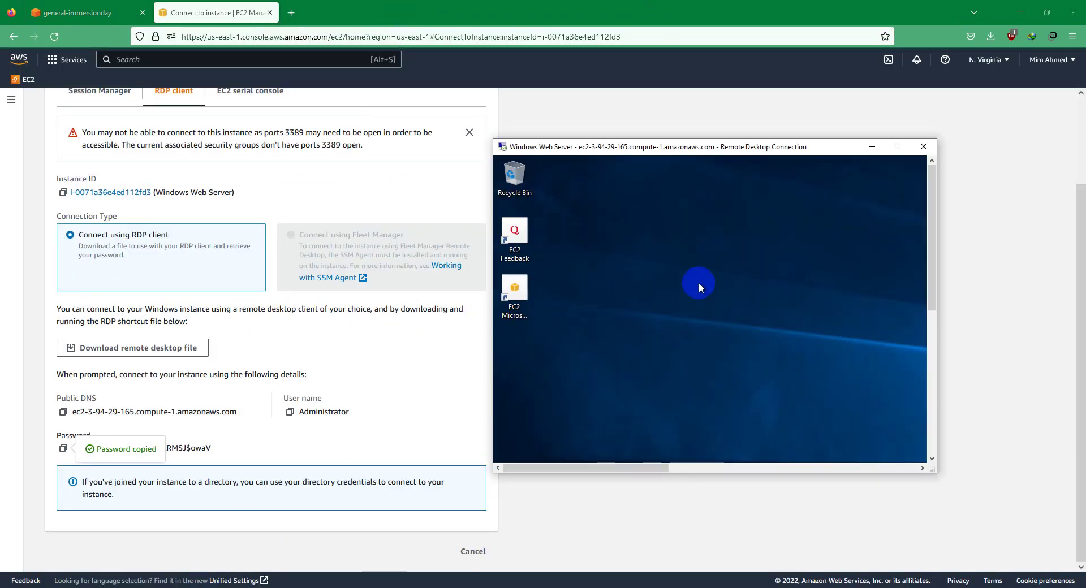
right_click(659, 214)
left_click(640, 243)
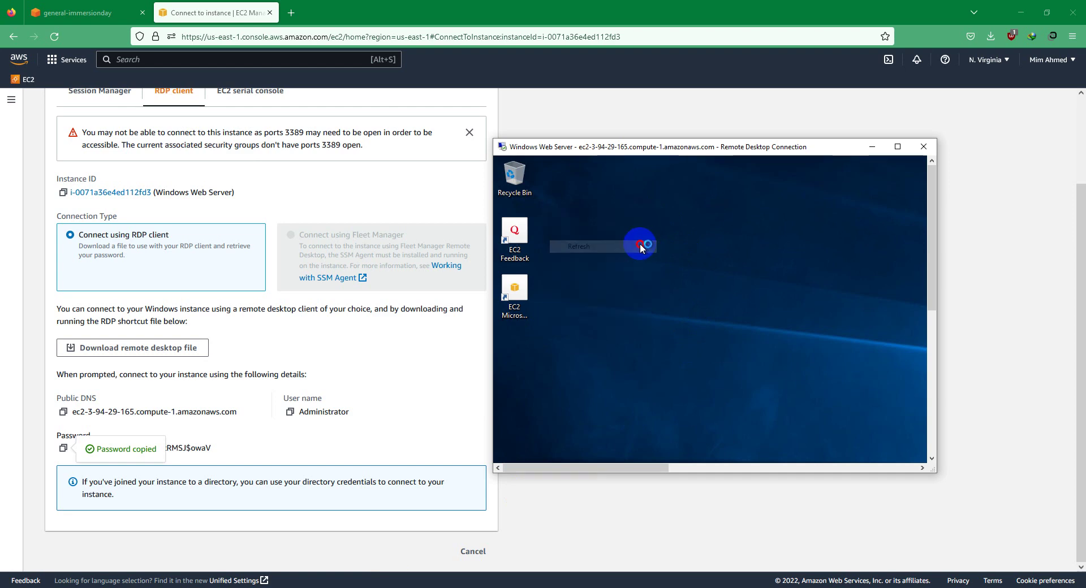
left_click(898, 147)
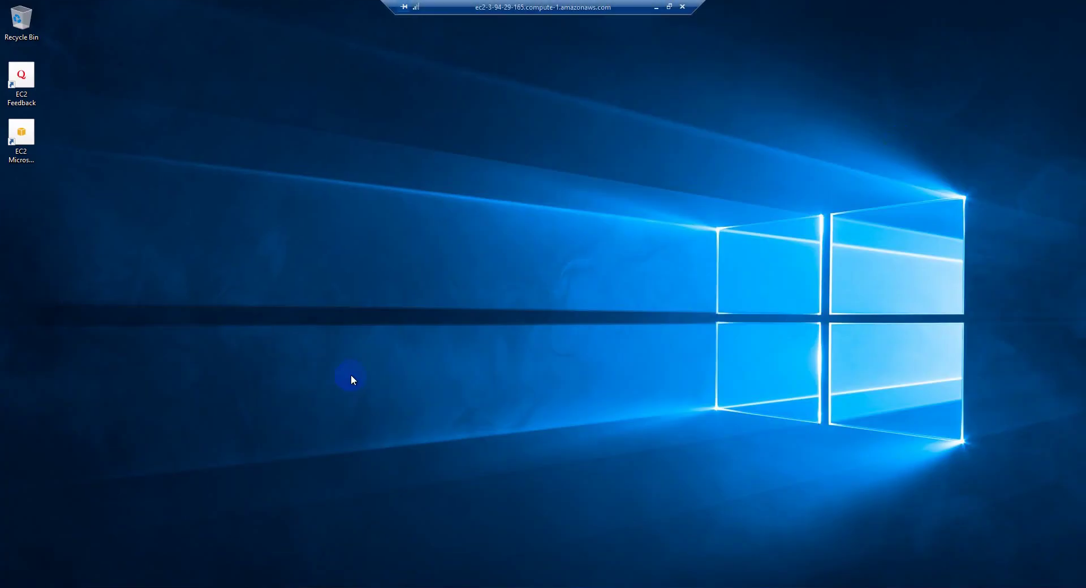
left_click(669, 7)
right_click(617, 174)
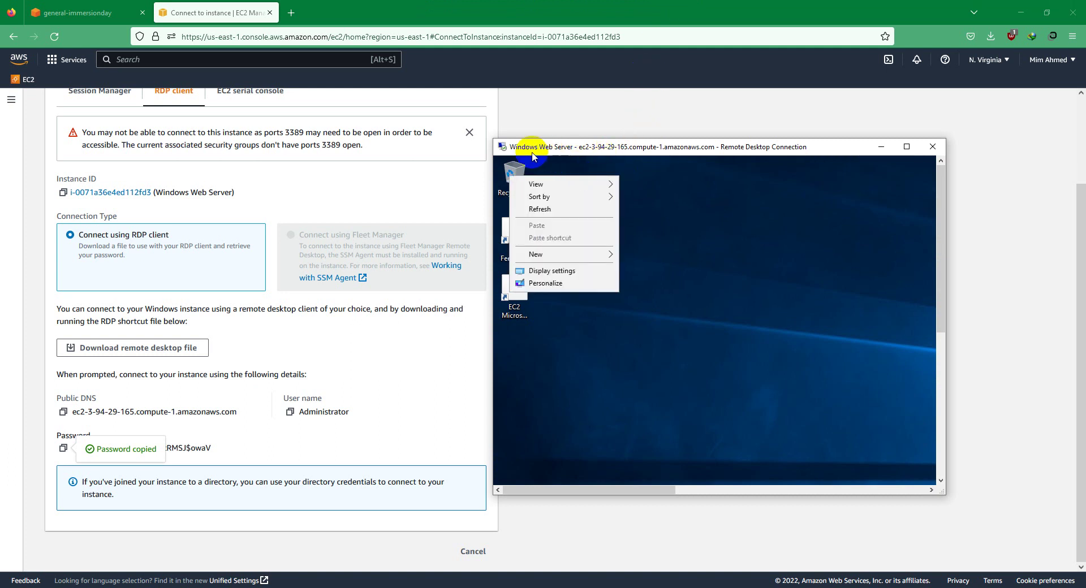
right_click(694, 193)
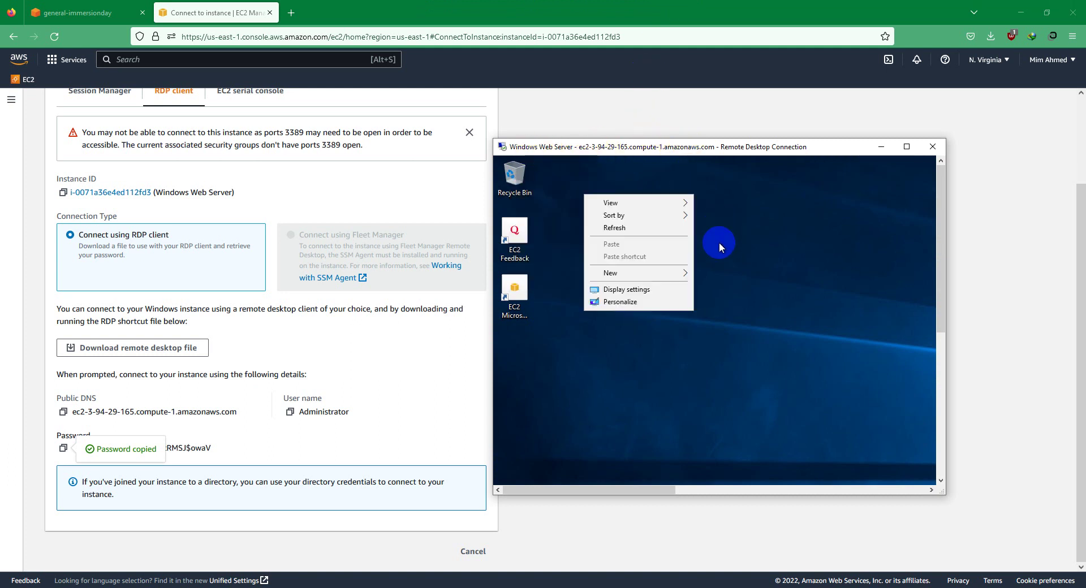
left_click(660, 228)
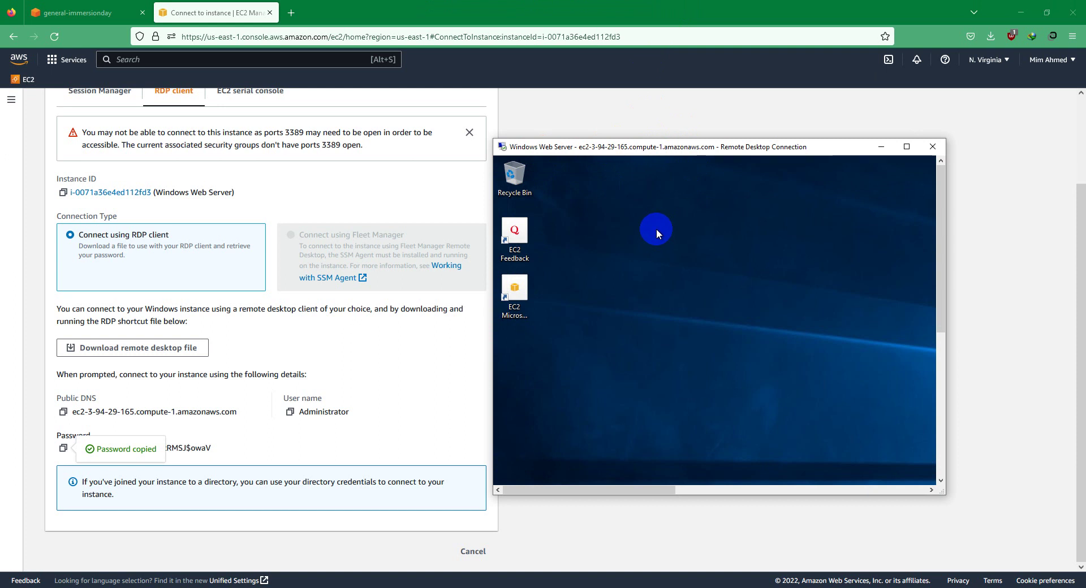
left_click(880, 147)
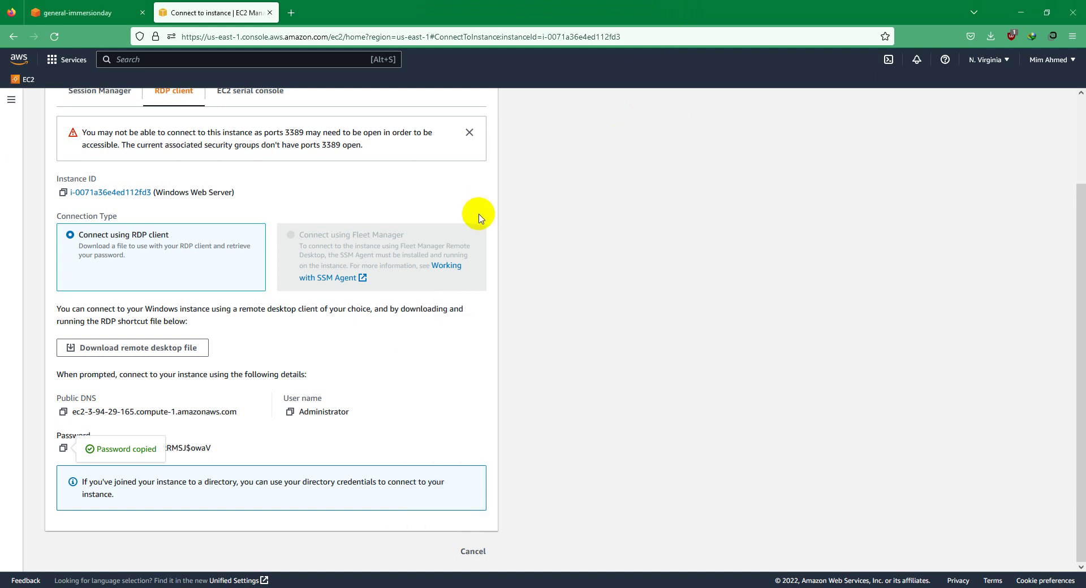
Open the Change EC2 Instance Type (Optional) page in the workshop guide
left_click(403, 353)
scroll(400, 353, "up", 3)
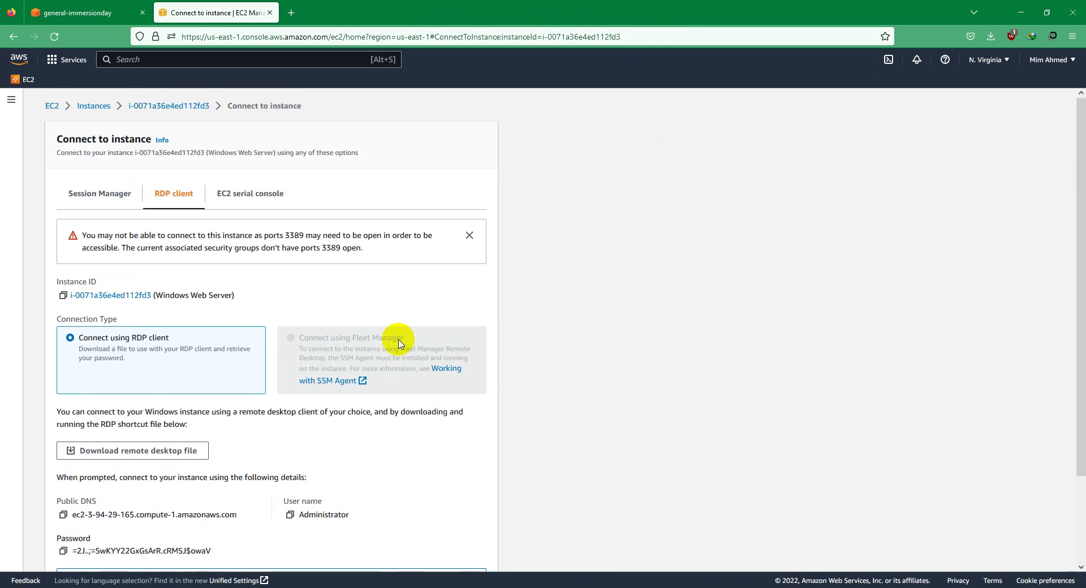
left_click(124, 13)
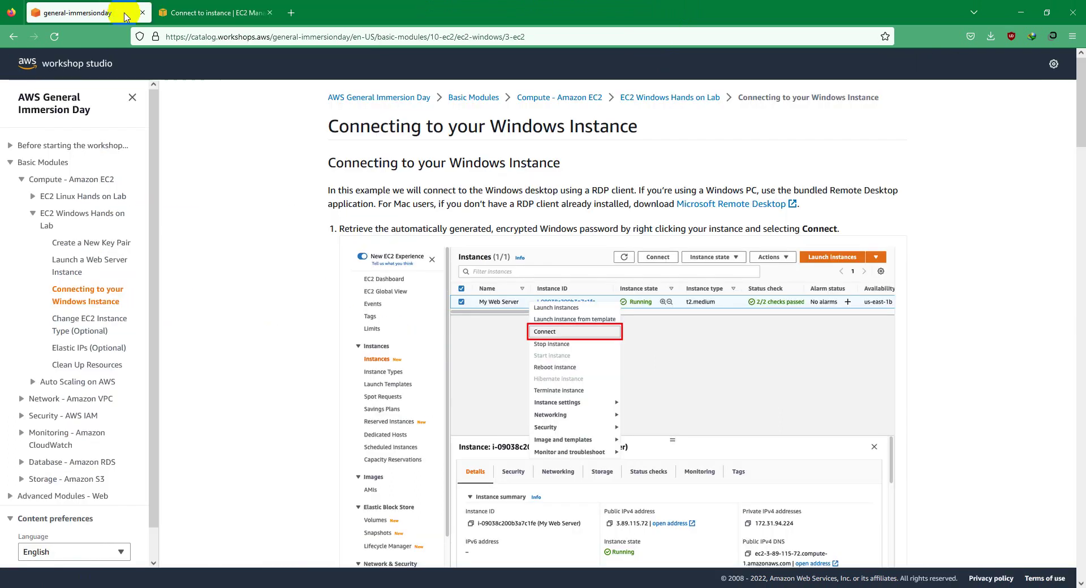
left_click(103, 325)
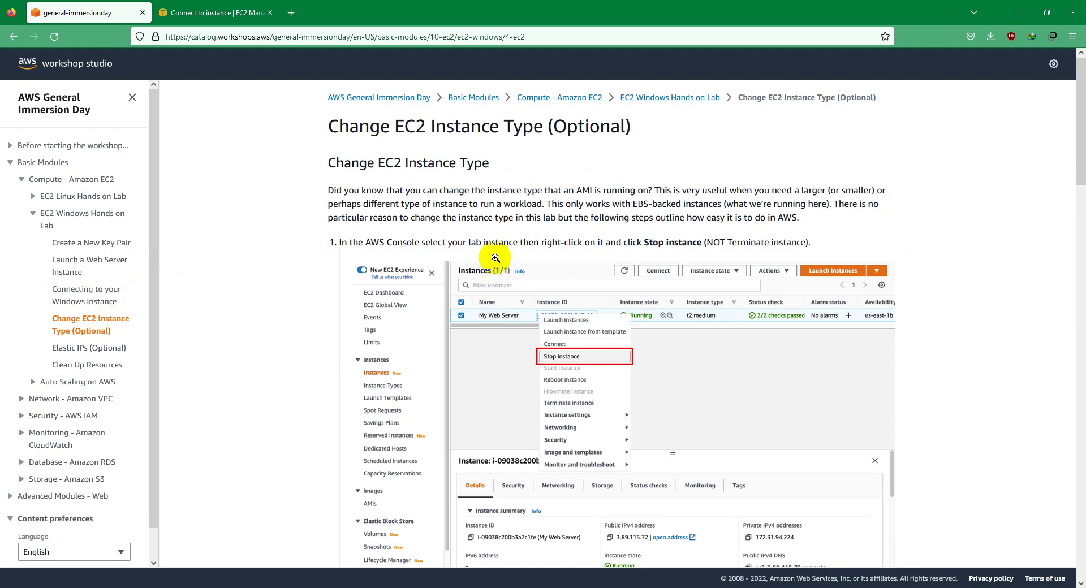
Check the Windows Web Server's instance type in its details and review the guide's steps for stopping the instance and changing its type
left_click(215, 13)
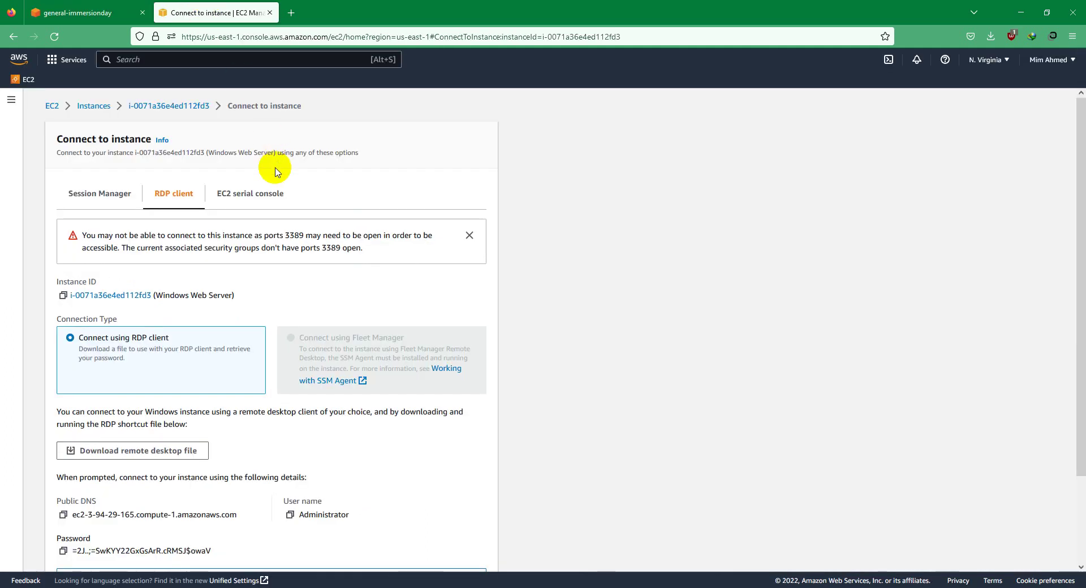
left_click(152, 105)
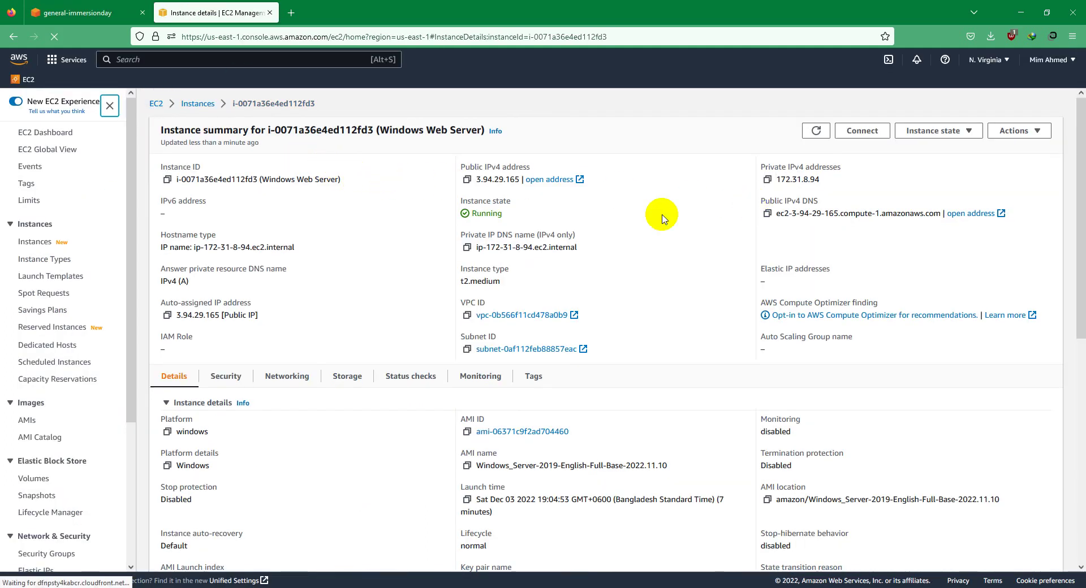
left_click_drag(451, 272, 561, 283)
left_click(561, 283)
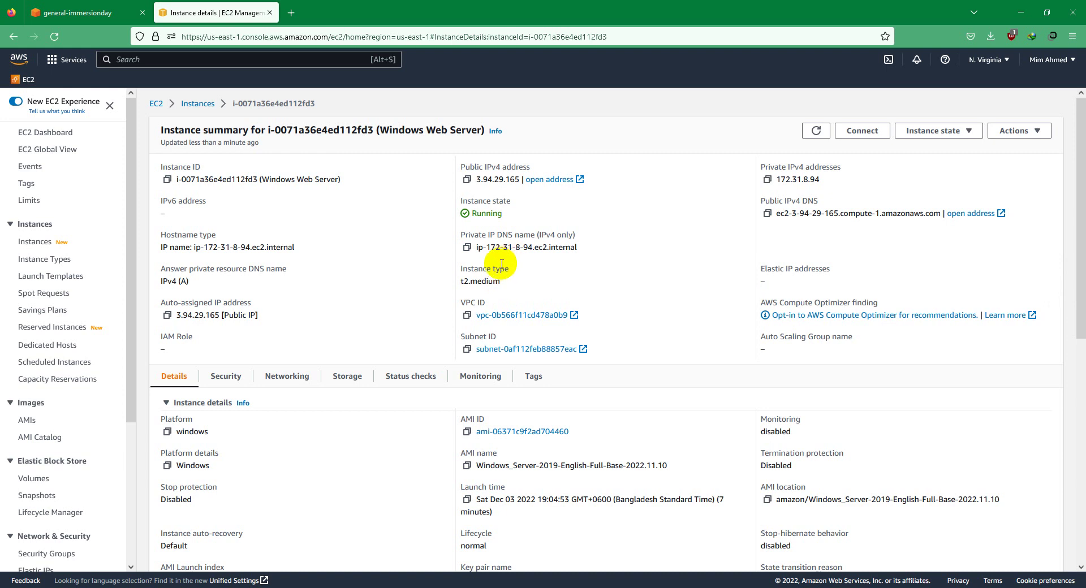
left_click(79, 13)
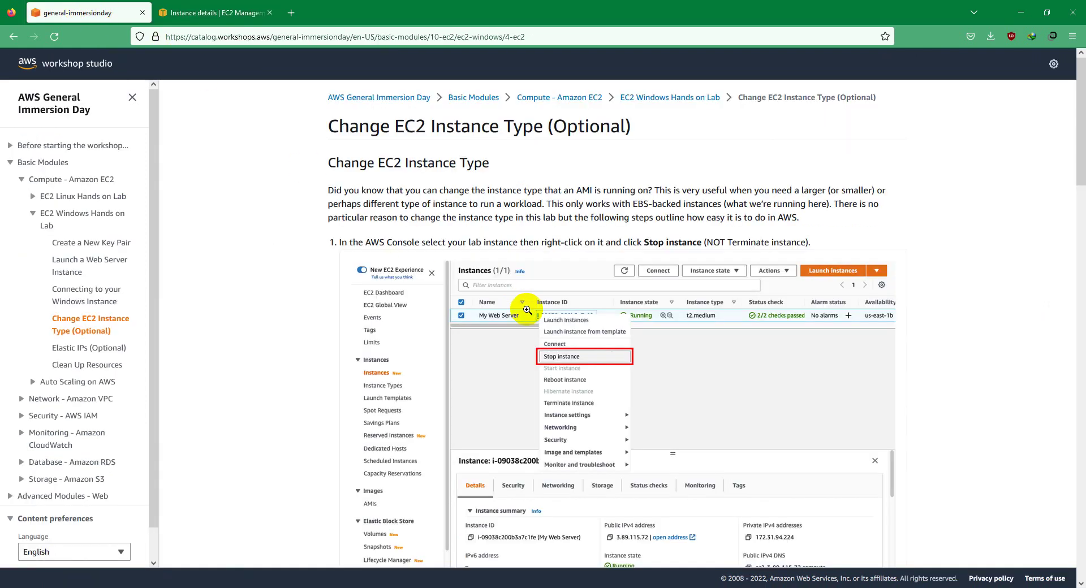
scroll(527, 310, "down", 10)
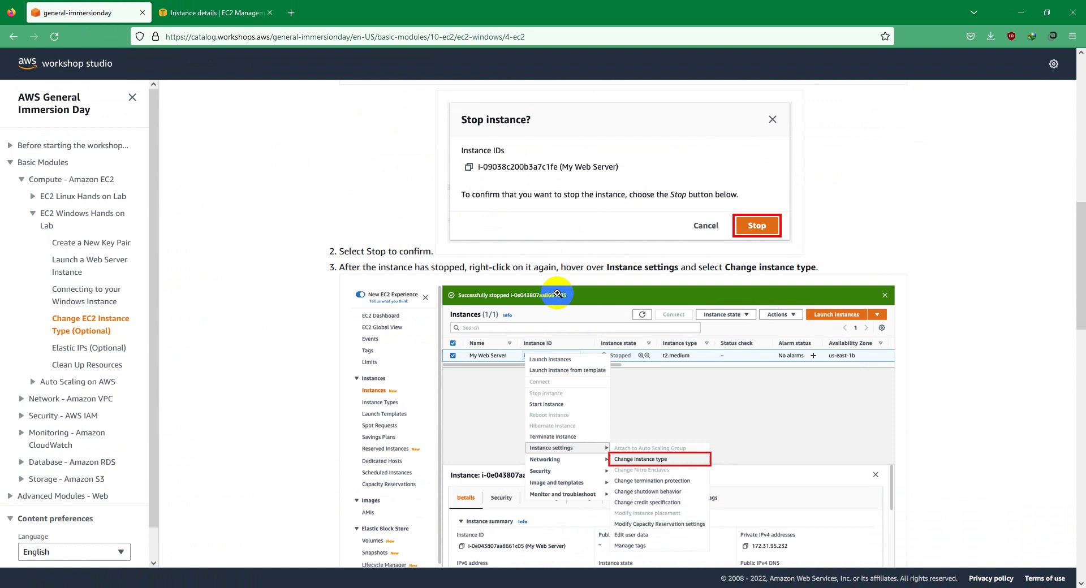
Copy the public IPv4 address from the Windows Web Server instance summary and browse to it again in a new tab
left_click(198, 12)
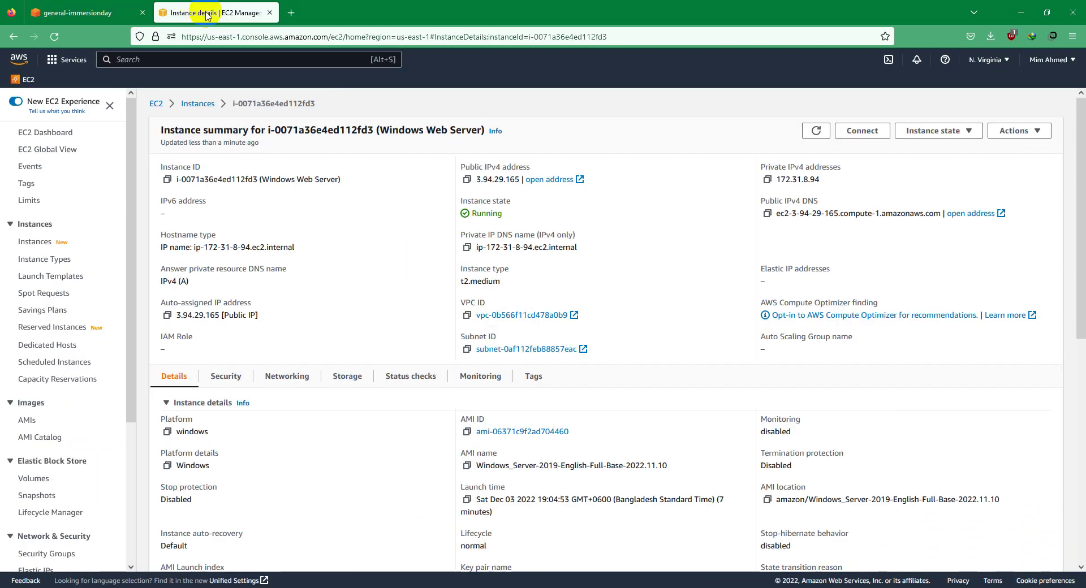
left_click(466, 179)
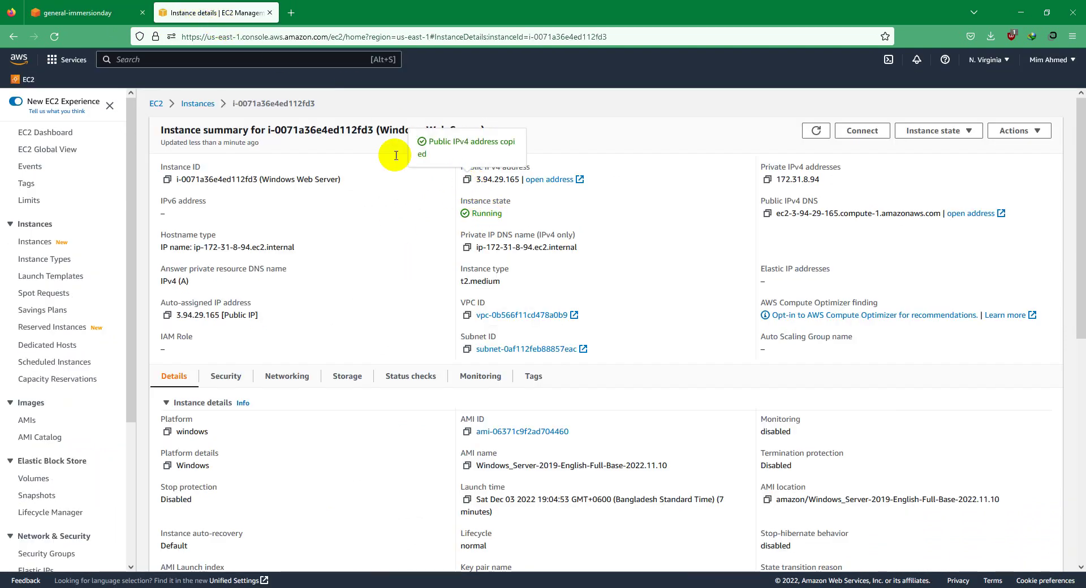
left_click(291, 12)
right_click(300, 36)
left_click(349, 130)
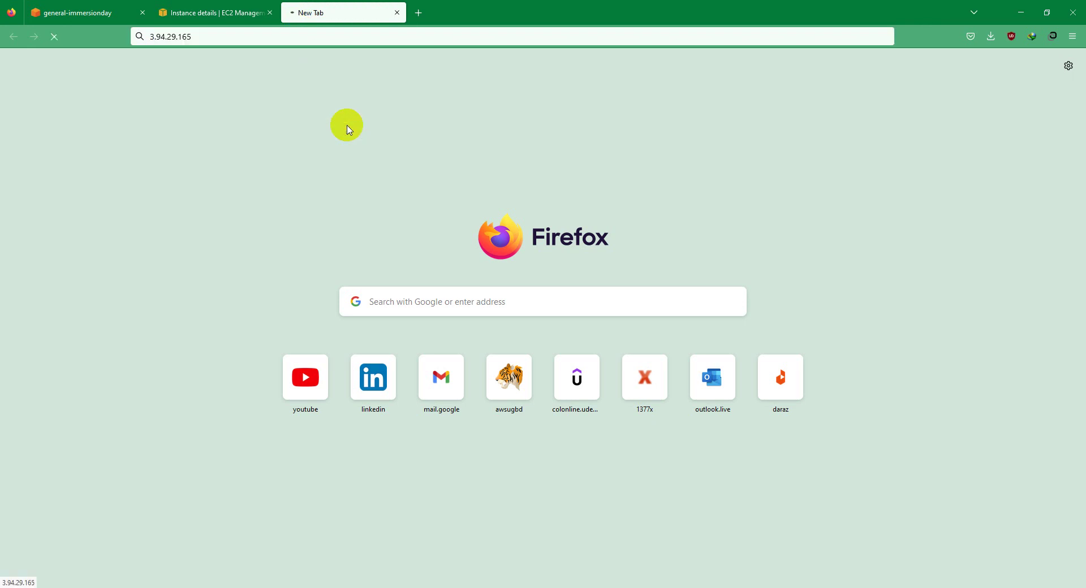
View the IIS welcome page served from the instance's public address and close its tab
left_click(231, 12)
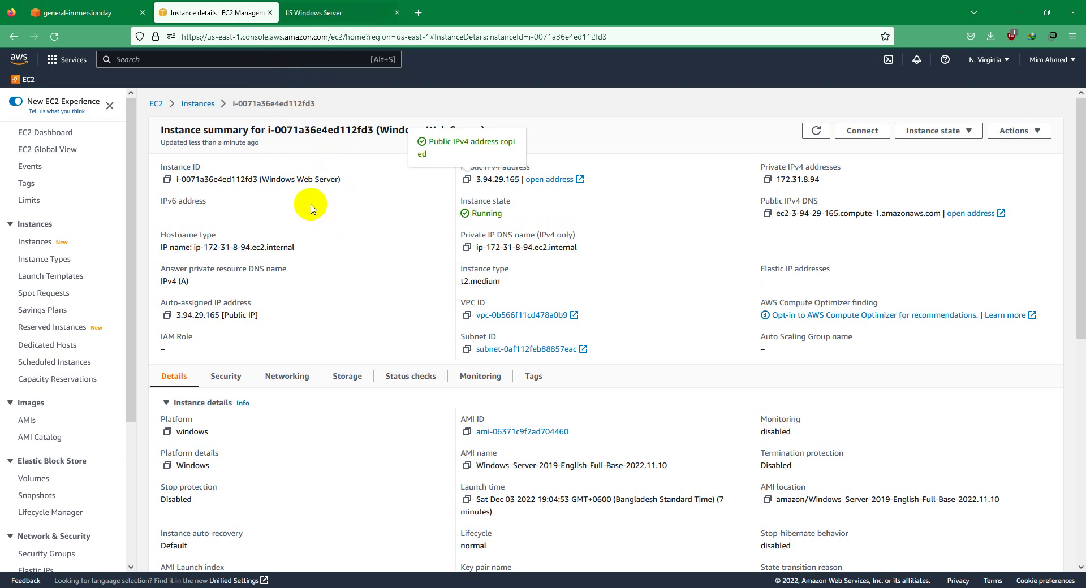
left_click(312, 12)
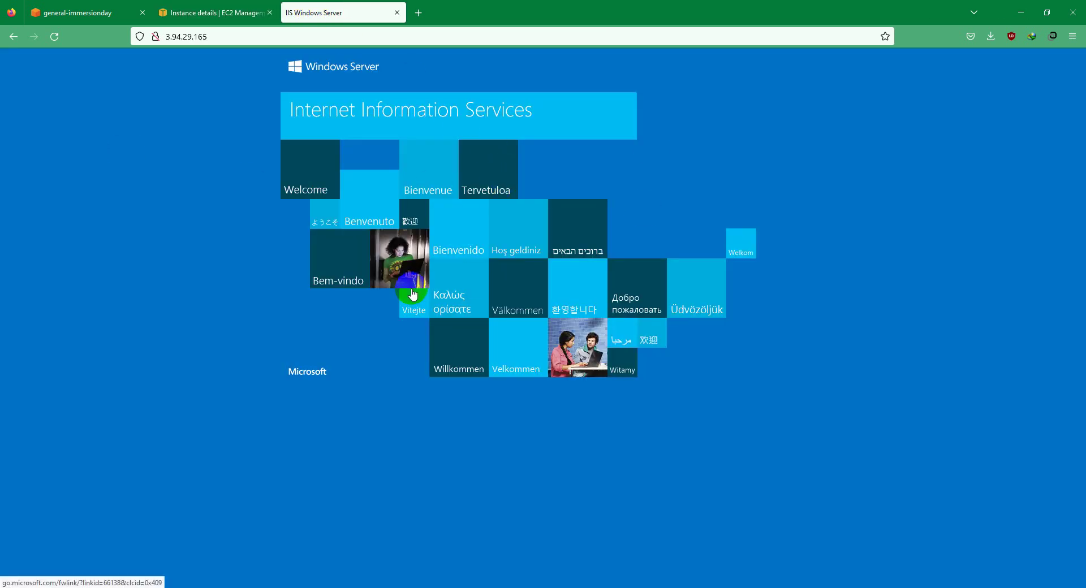
left_click(396, 13)
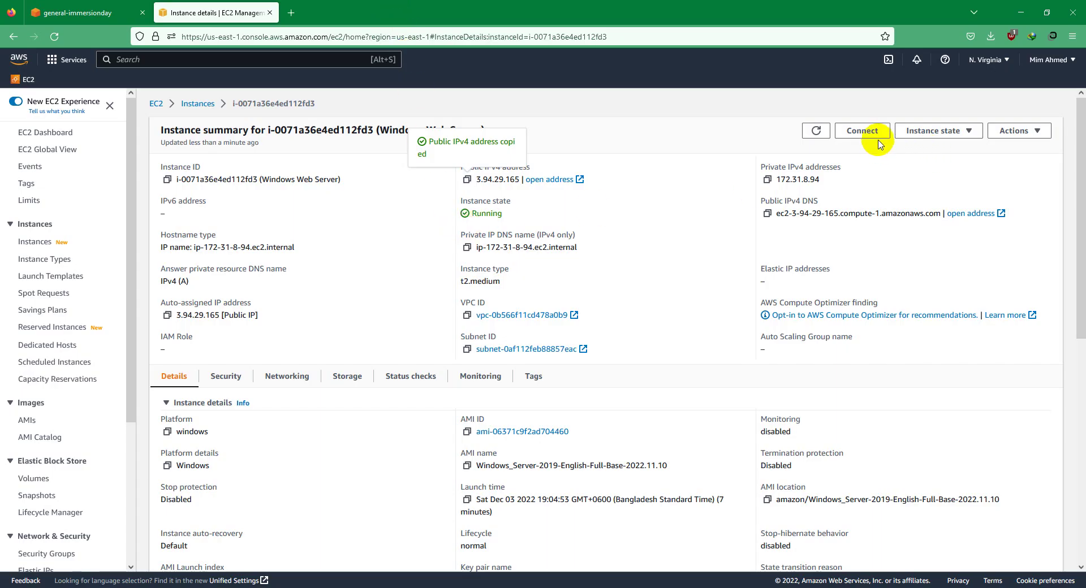
Stop the Windows Web Server instance and return to the Instances list to check its state
left_click(1018, 138)
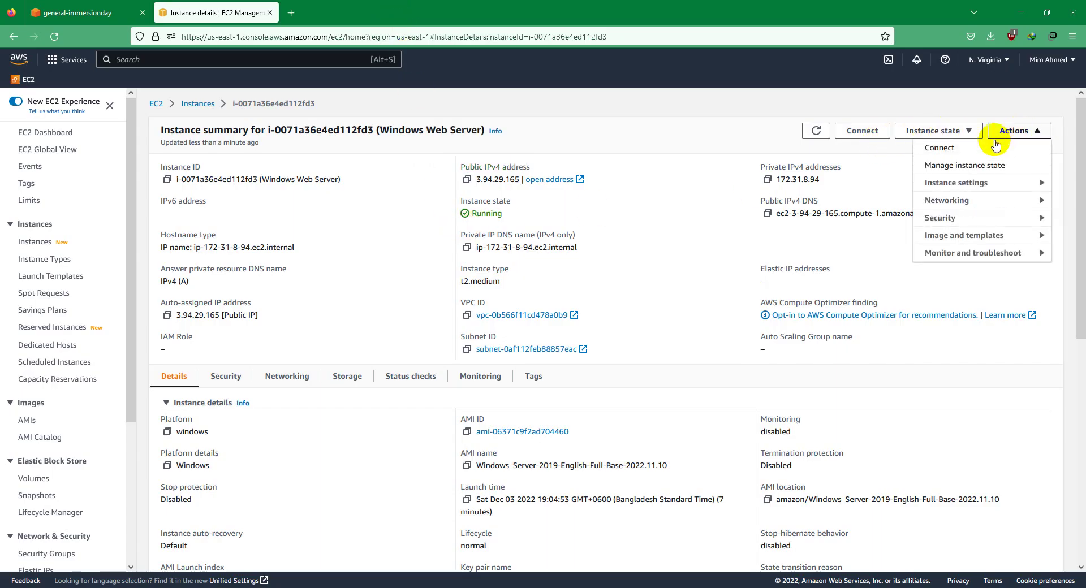
left_click(949, 136)
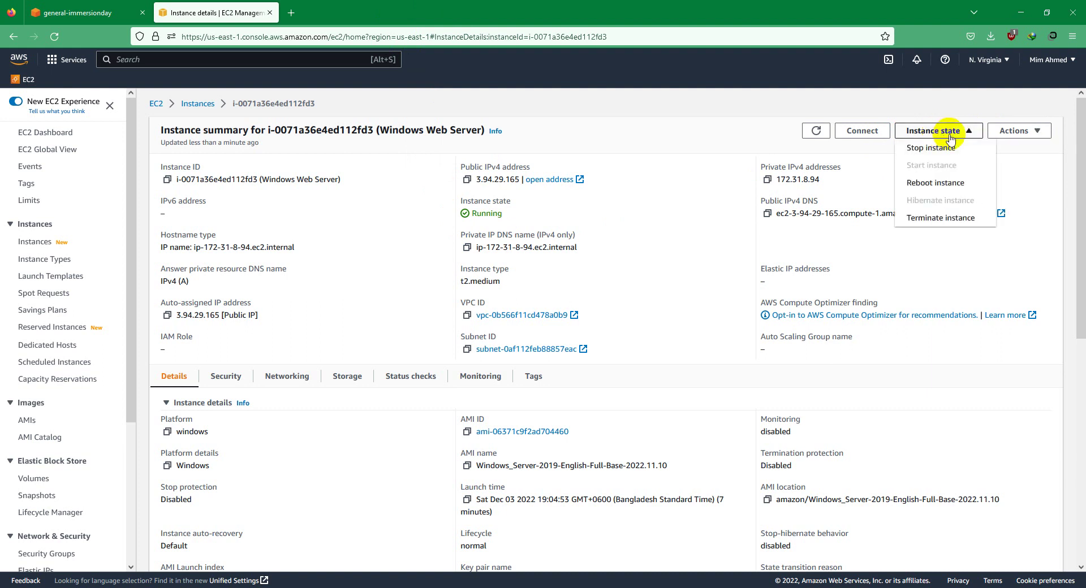
left_click(929, 149)
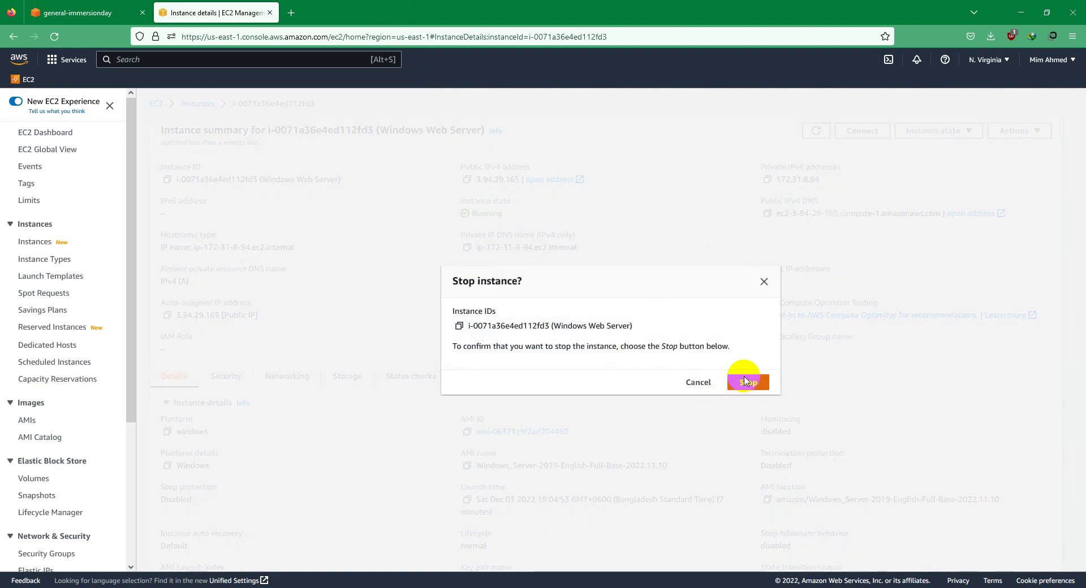
left_click(747, 382)
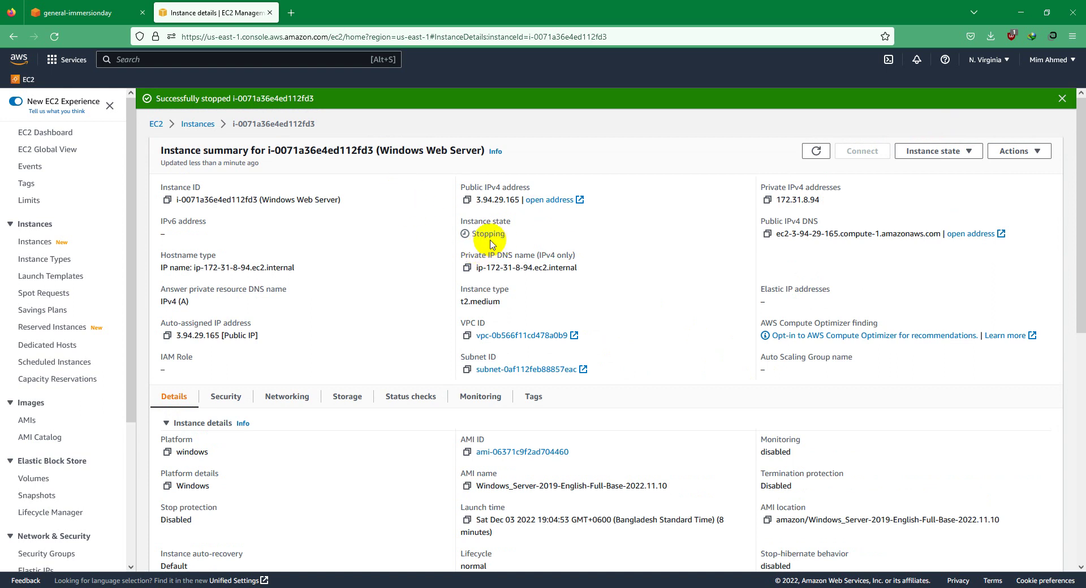
double_click(490, 235)
left_click(193, 127)
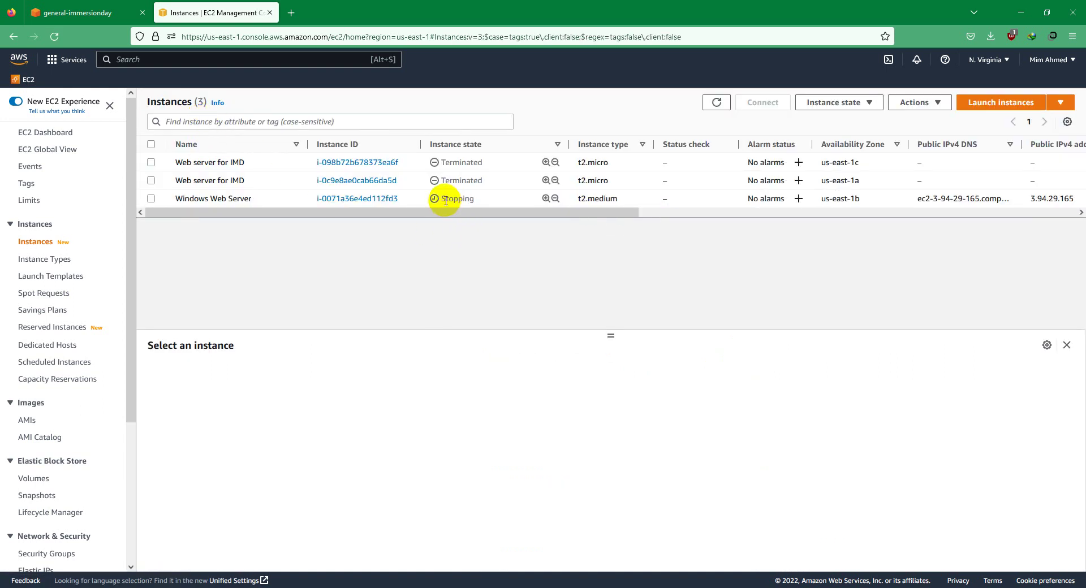
double_click(453, 199)
Review the workshop guide's instructions for opening Change instance type and selecting the new type
left_click(62, 12)
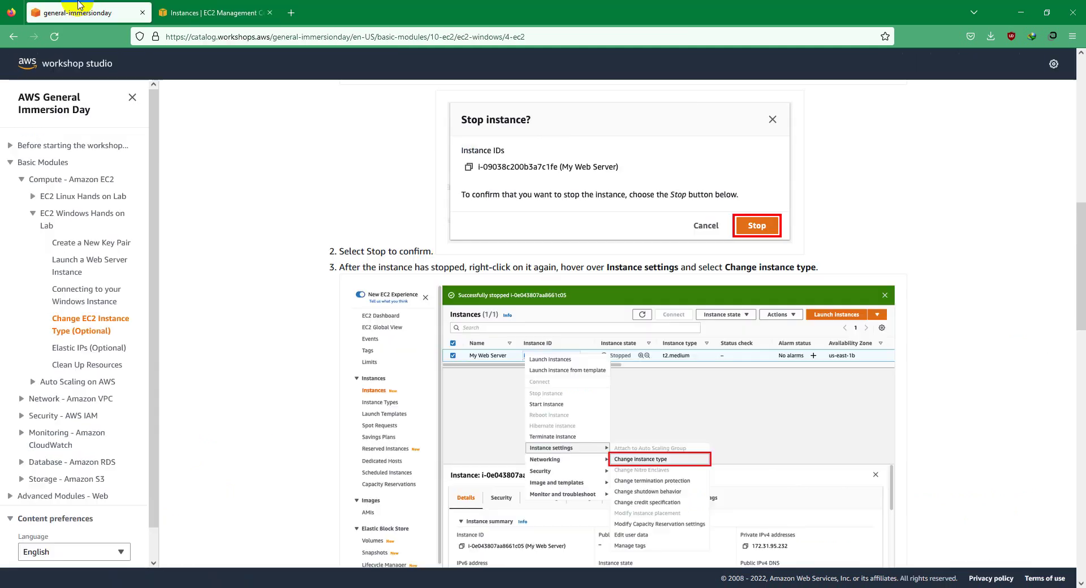
scroll(555, 242, "down", 6)
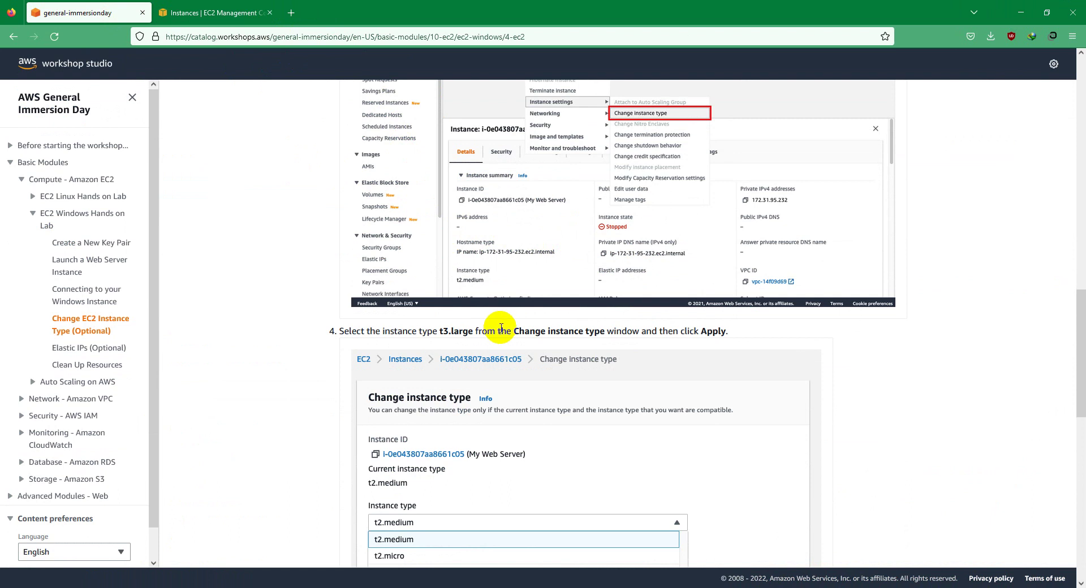
scroll(452, 345, "down", 3)
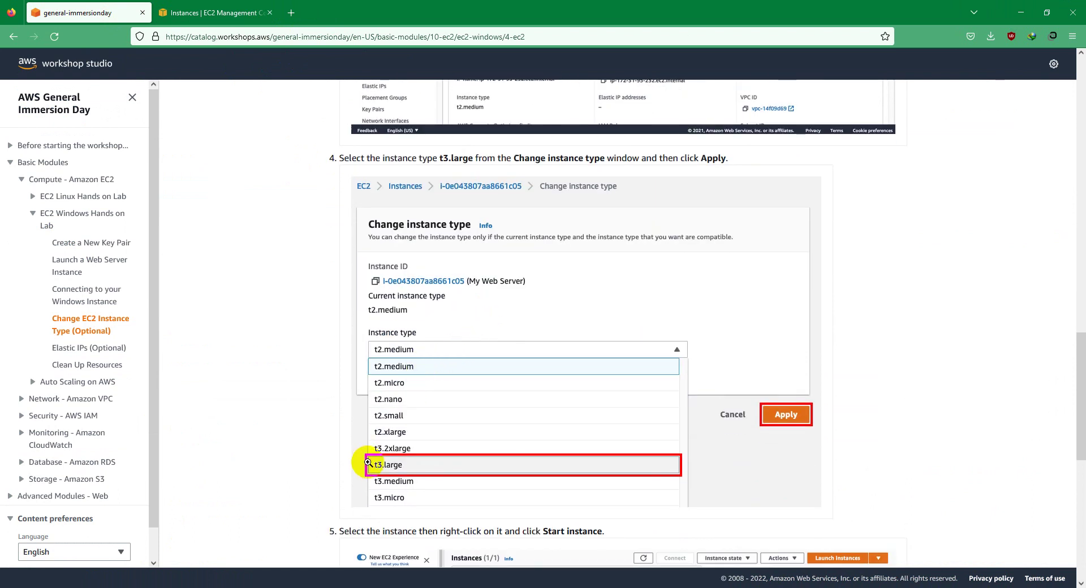
Refresh the Instances list and try to change the Windows Web Server's instance type
left_click(245, 16)
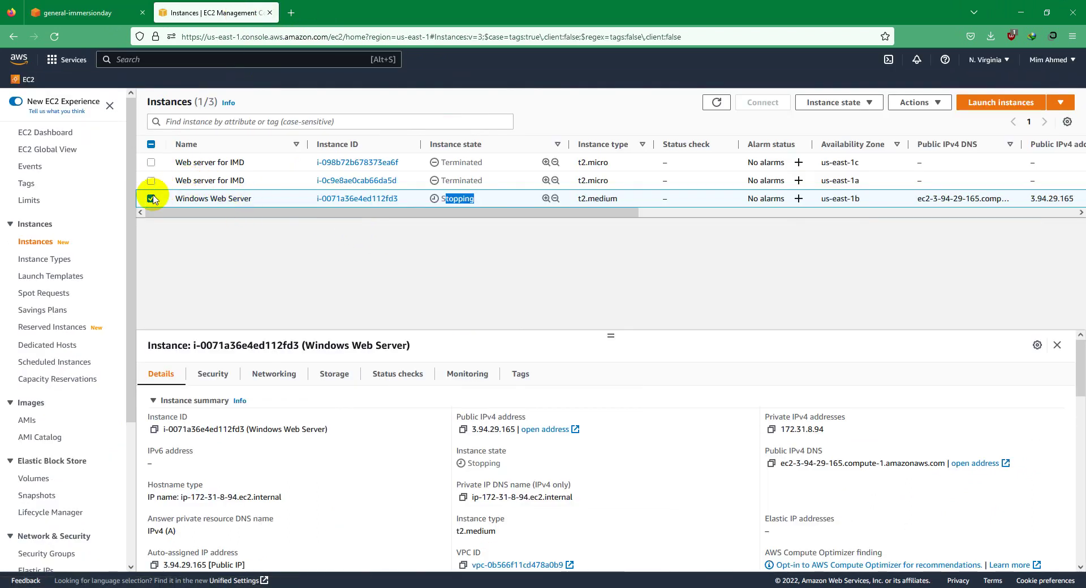
left_click(716, 103)
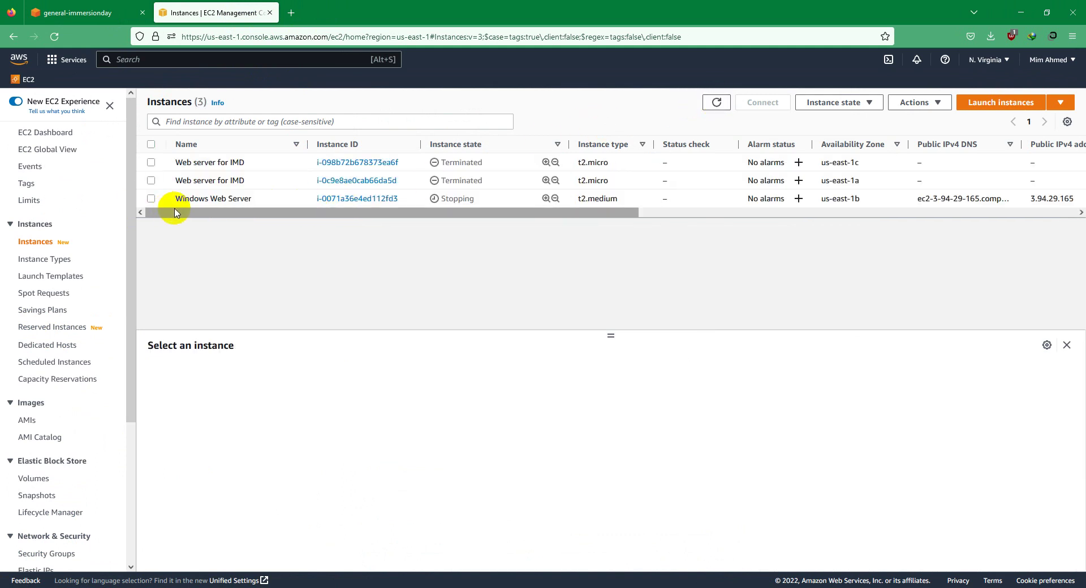
left_click(151, 199)
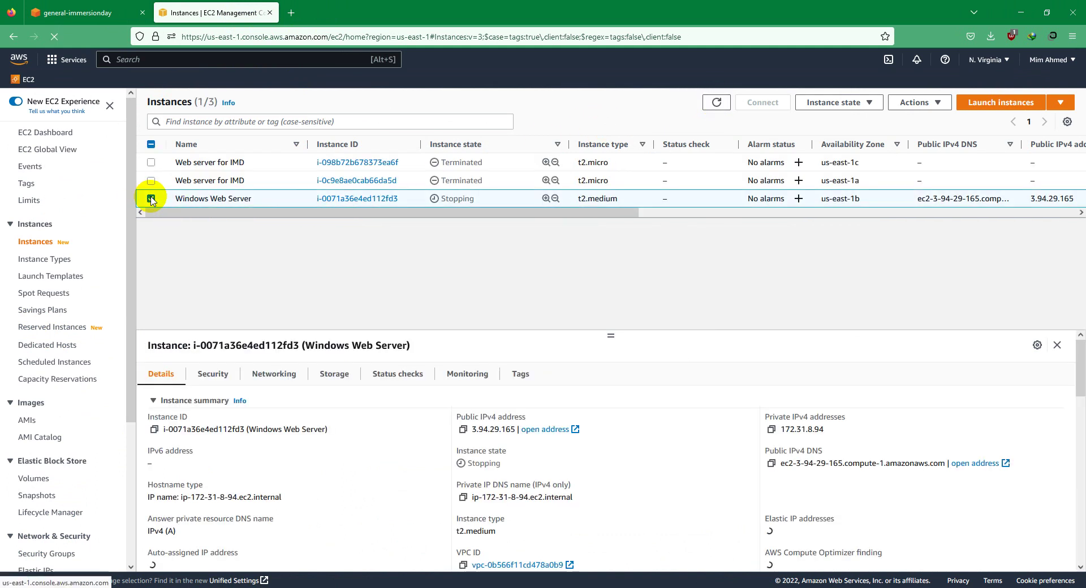
left_click(916, 103)
mouse_move(911, 170)
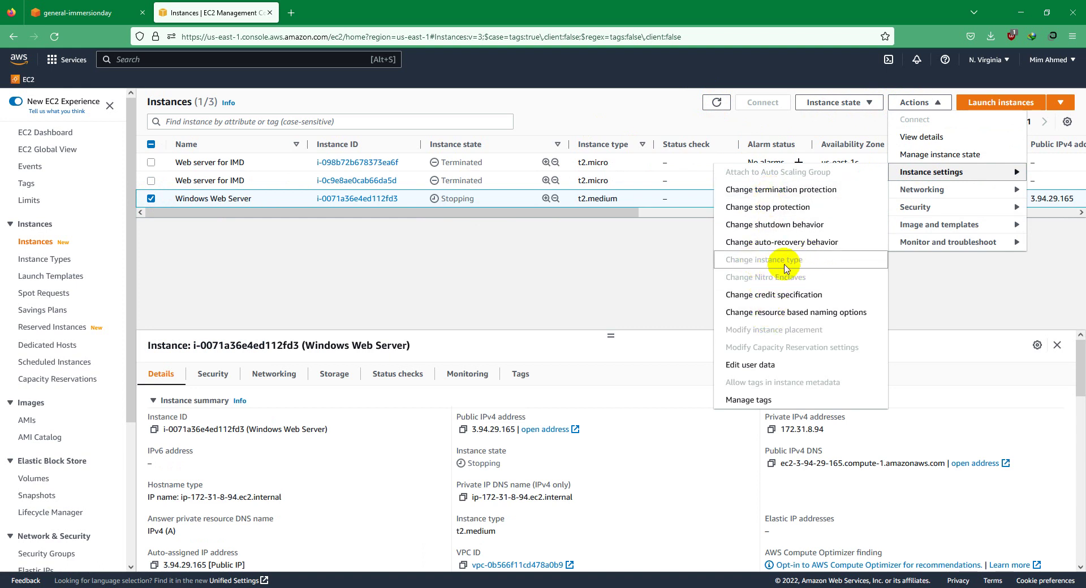
left_click(651, 260)
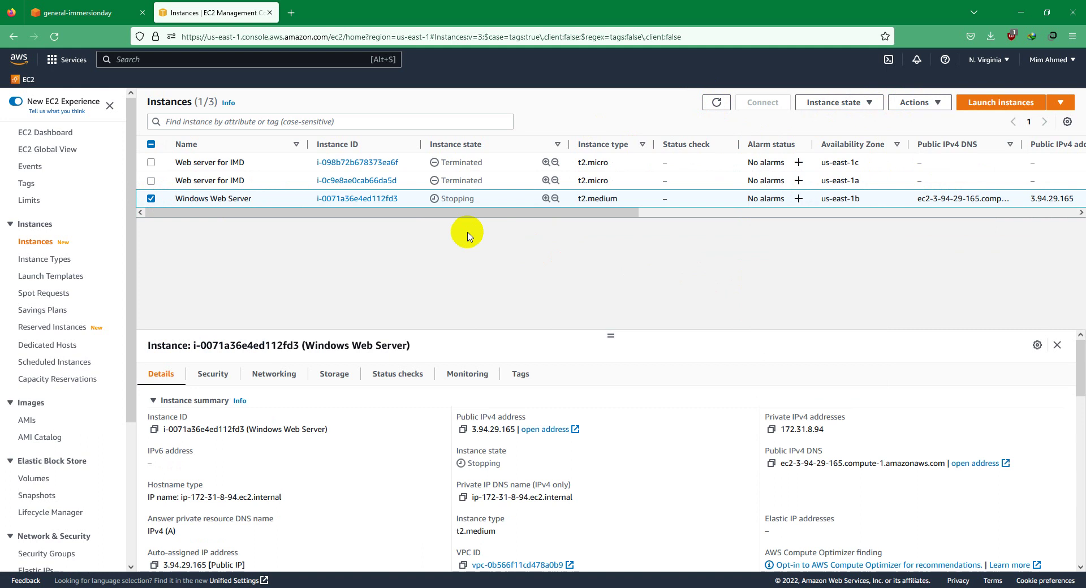
Refresh the instance state and review the guide's steps for applying the new type and starting the instance
left_click(716, 103)
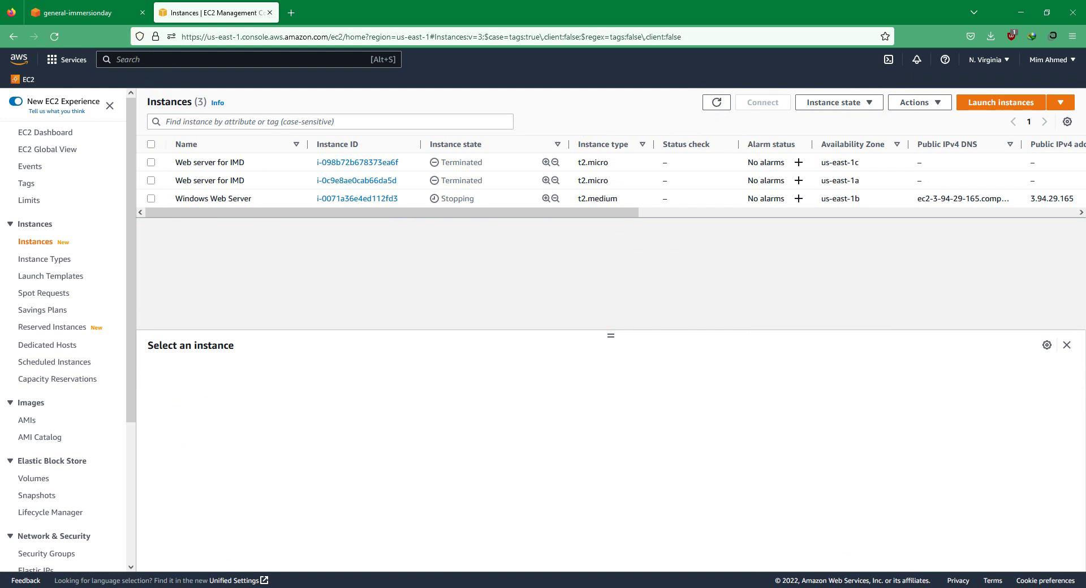
left_click(46, 13)
scroll(413, 198, "down", 3)
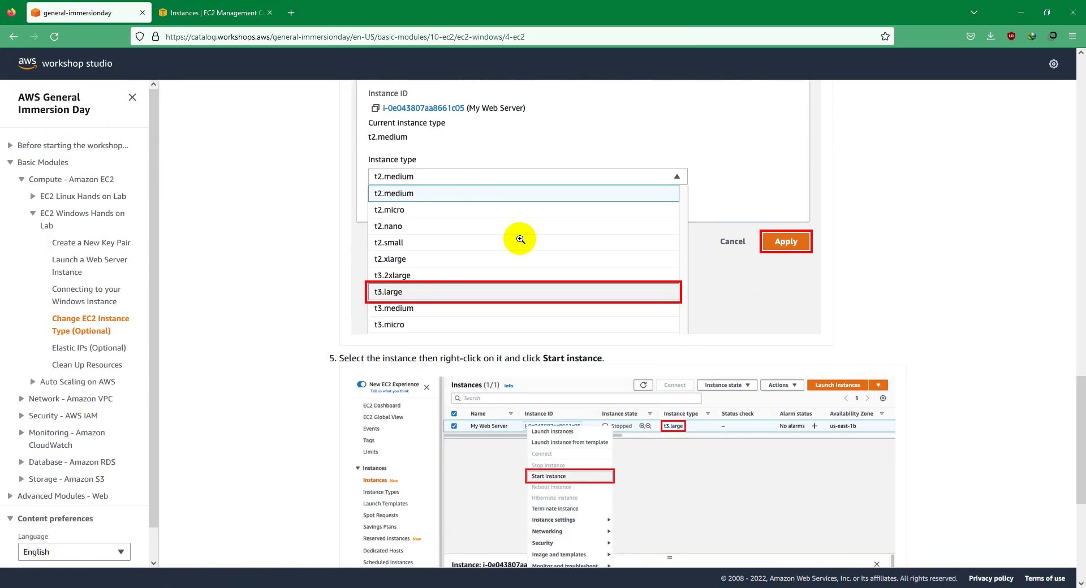
scroll(503, 234, "down", 5)
scroll(396, 198, "up", 8)
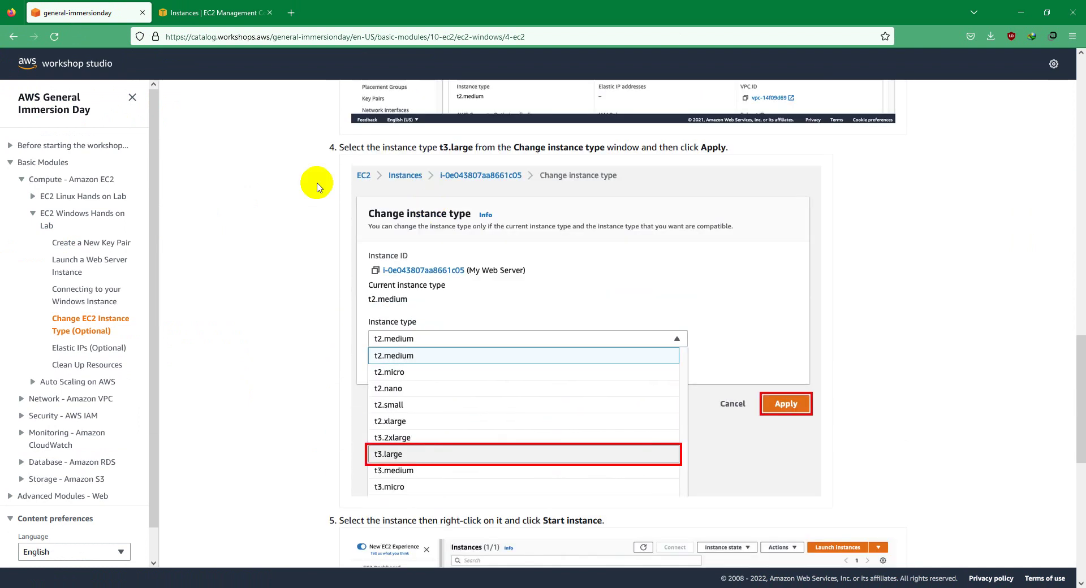
Refresh the Instances list and open the Change instance type page for the stopped Windows Web Server
left_click(213, 13)
left_click(719, 106)
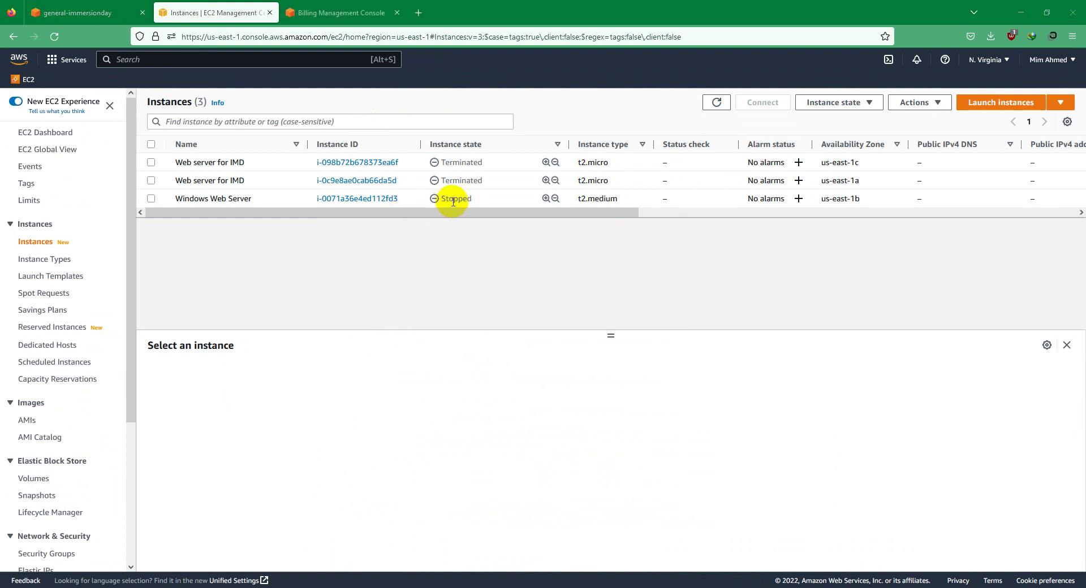
left_click(151, 198)
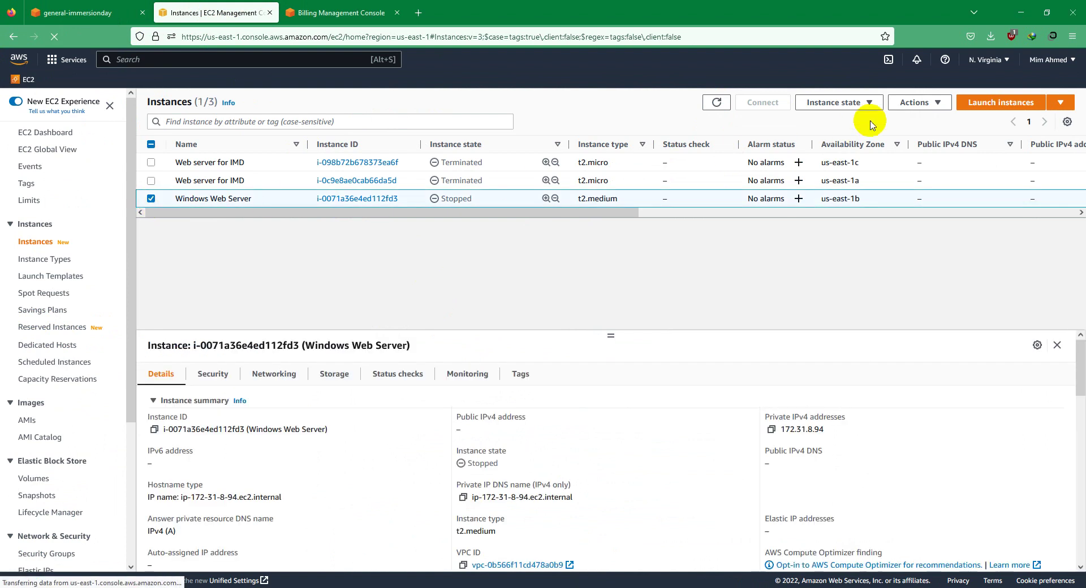
left_click(919, 102)
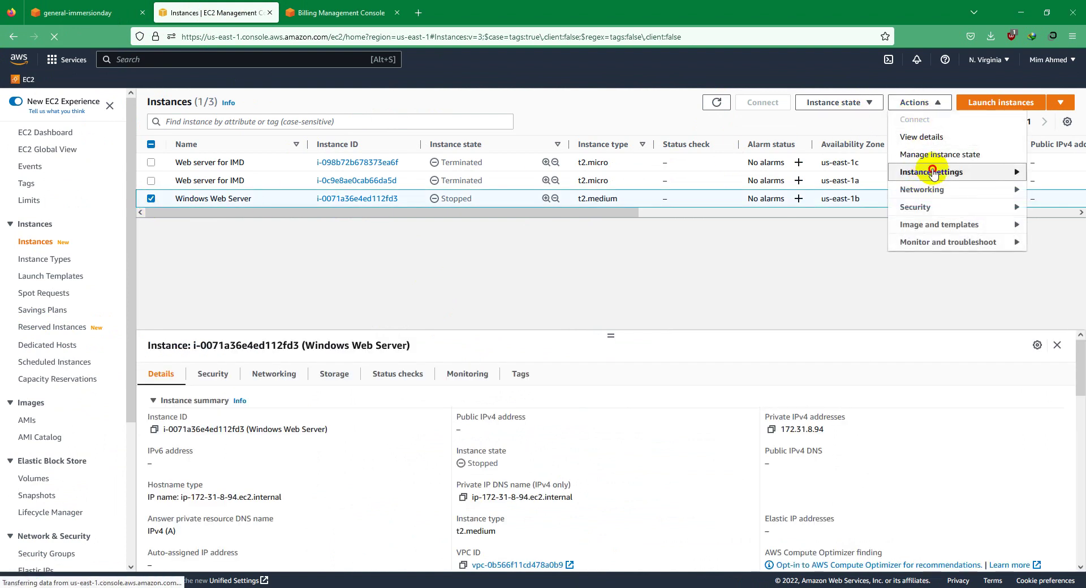
left_click(932, 172)
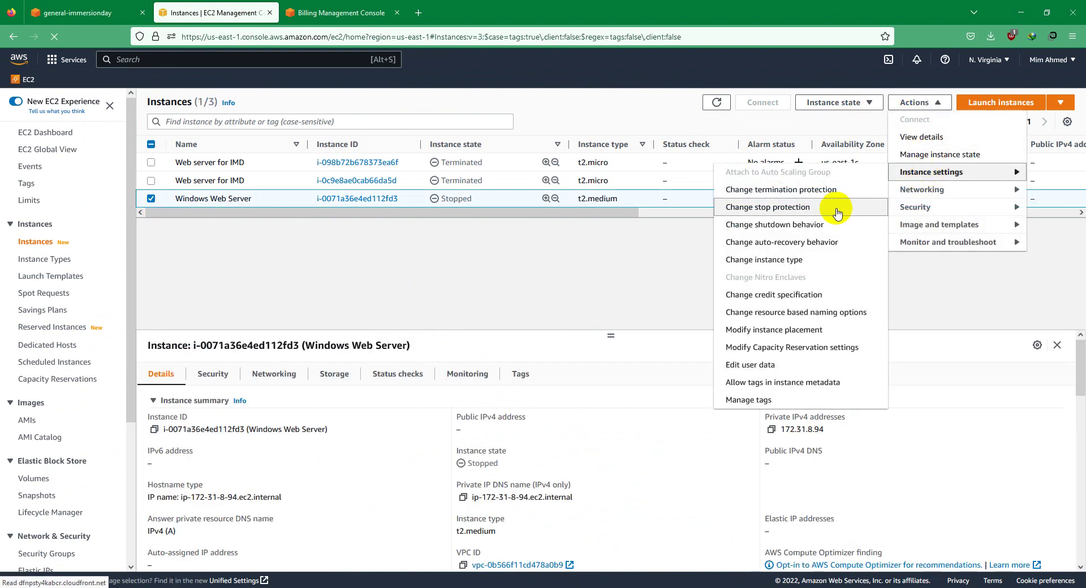
left_click(760, 261)
left_click(158, 273)
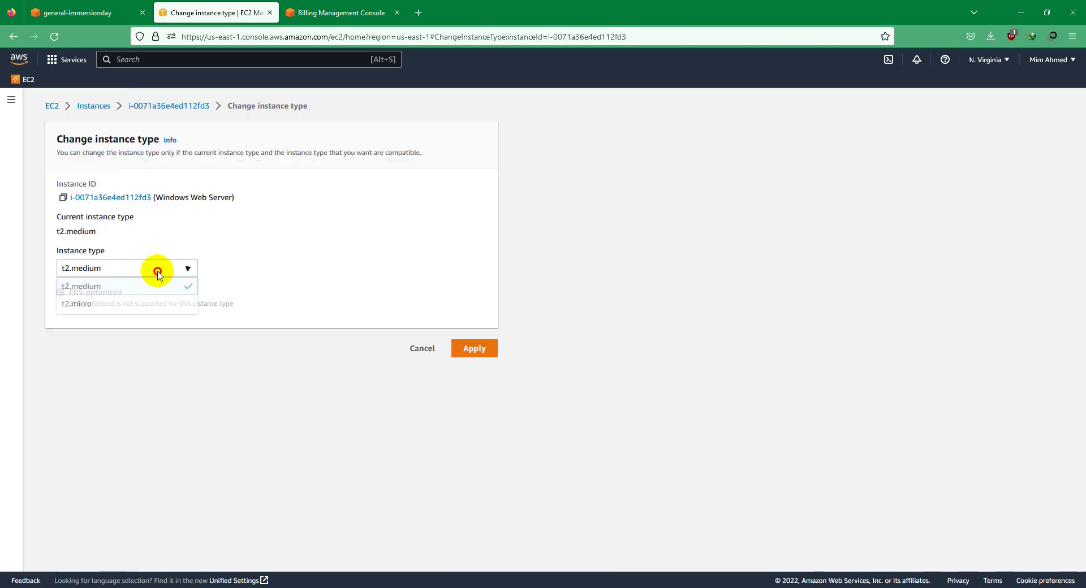
left_click(181, 242)
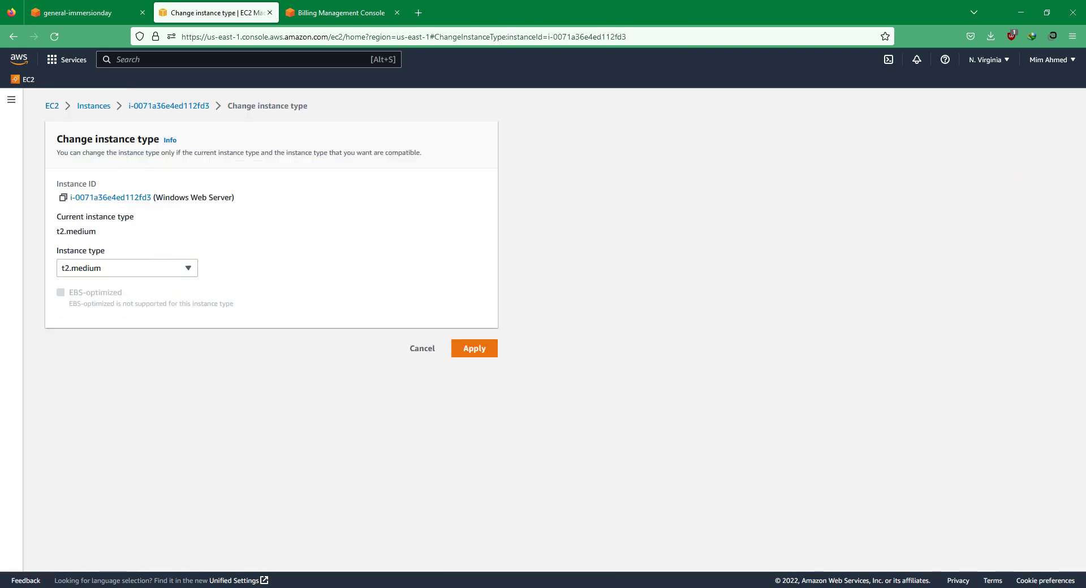
left_click(164, 268)
left_click(152, 308)
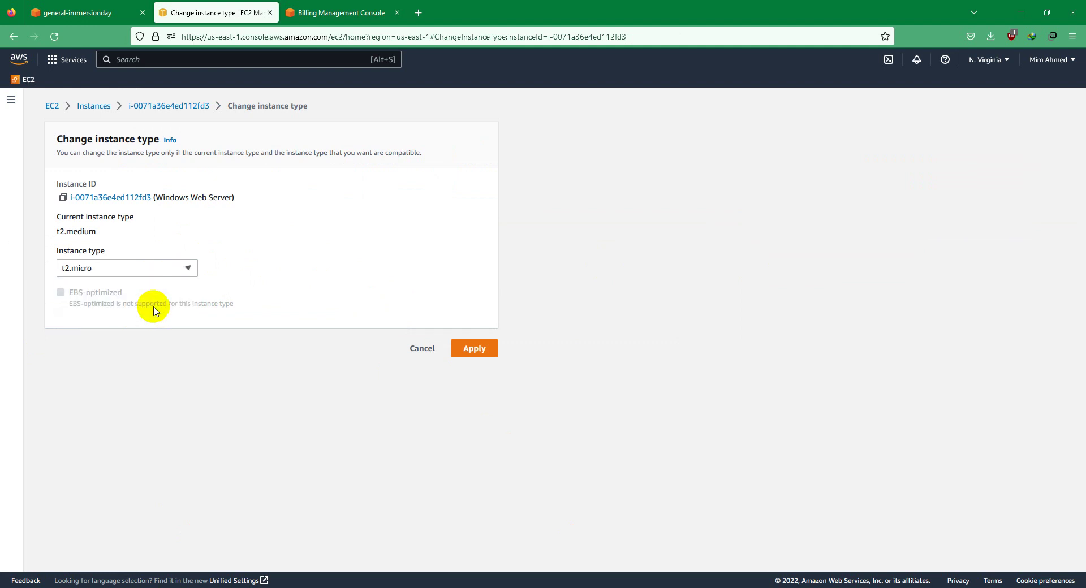
left_click(151, 269)
left_click(154, 287)
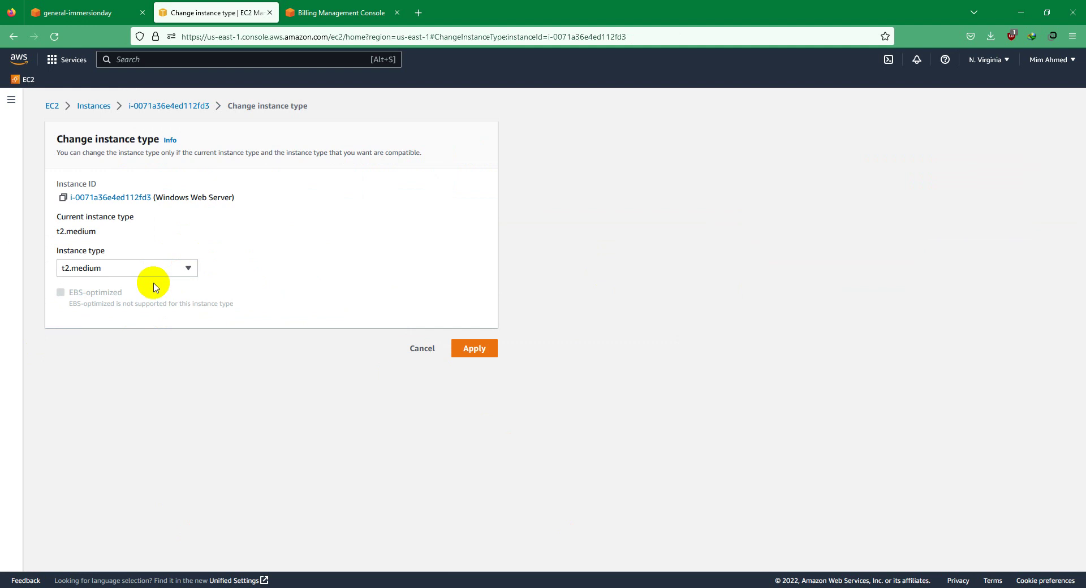
Change the Windows Web Server's instance type to t2.micro, apply it and refresh the Instances list
left_click(168, 266)
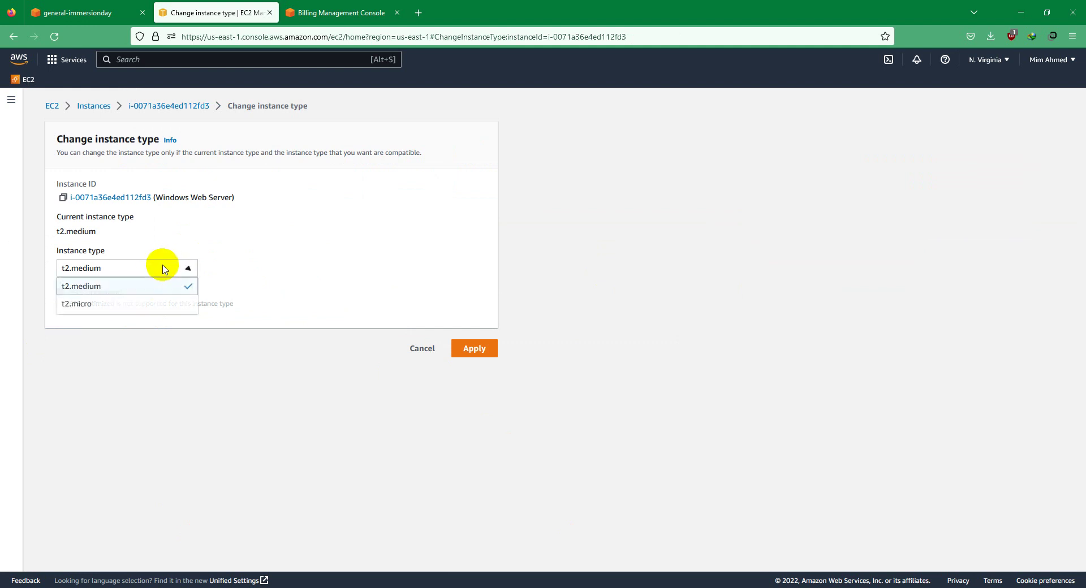
left_click(100, 305)
left_click(461, 350)
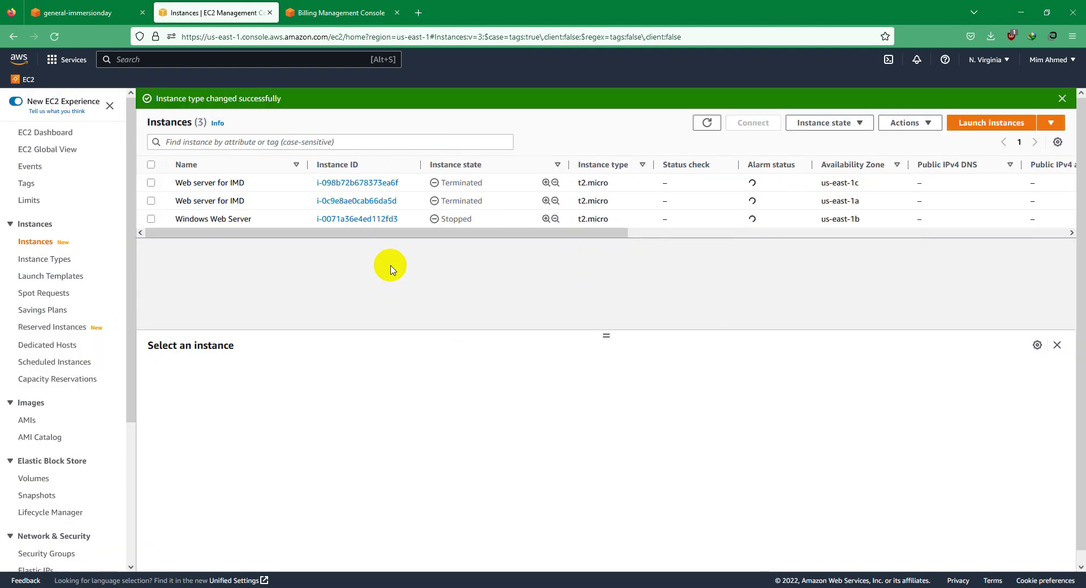
left_click(712, 124)
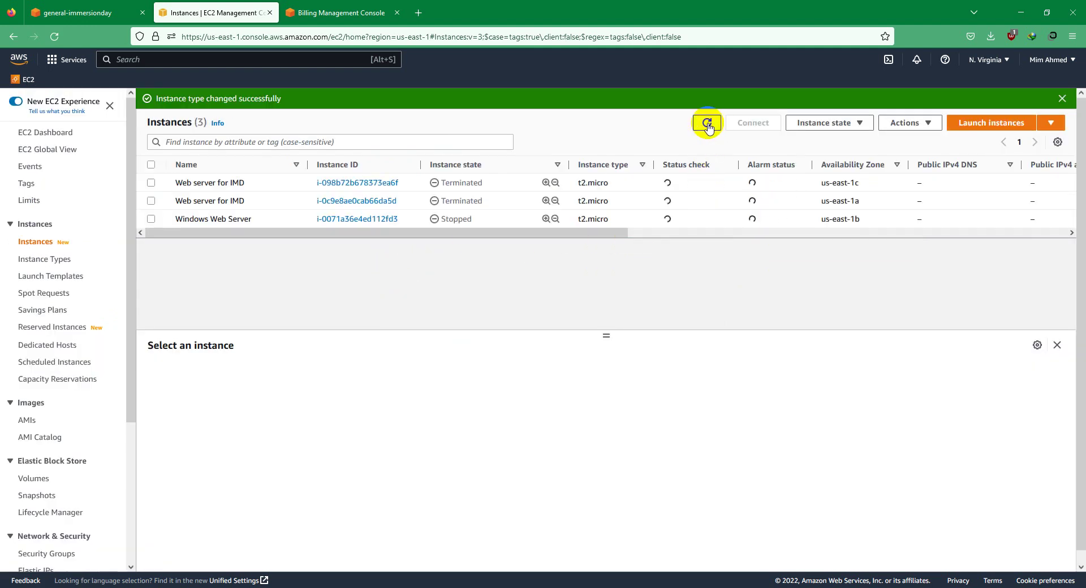
Select the Windows Web Server and check its instance type in the instance details
left_click(152, 219)
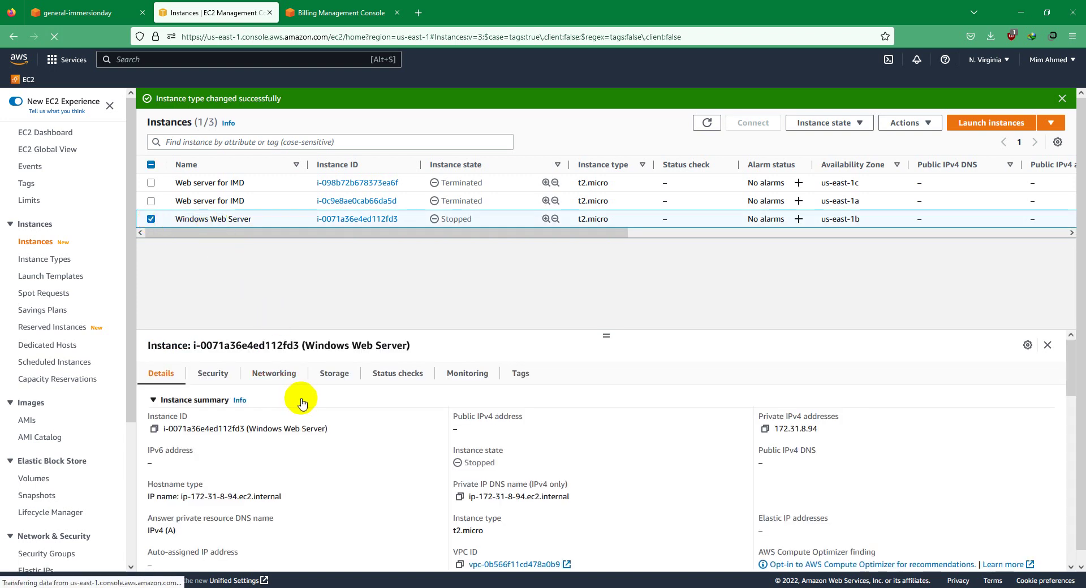
scroll(301, 402, "down", 4)
scroll(302, 401, "down", 2)
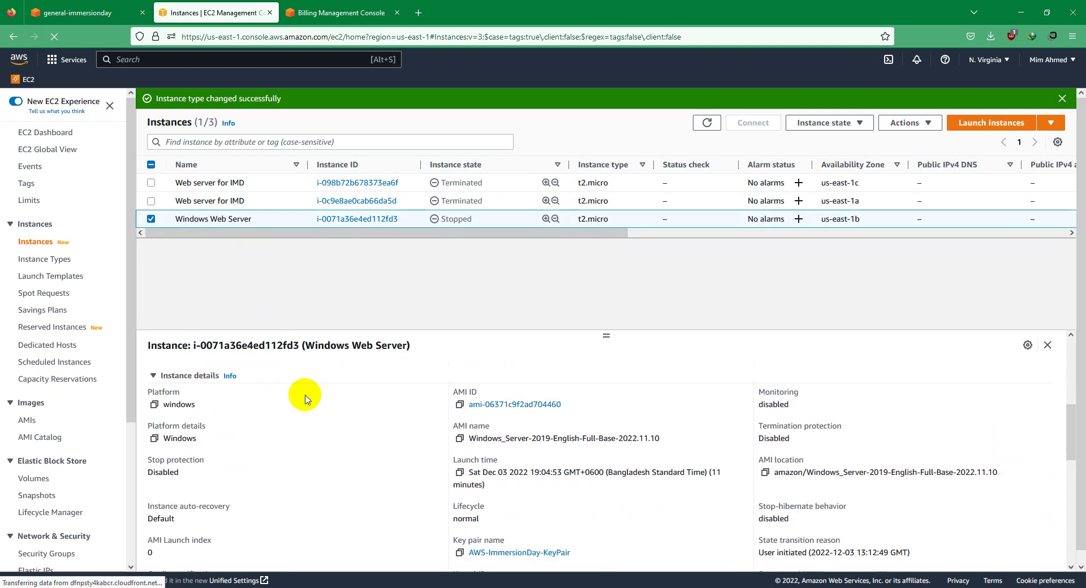
scroll(306, 399, "down", 1)
scroll(314, 399, "up", 3)
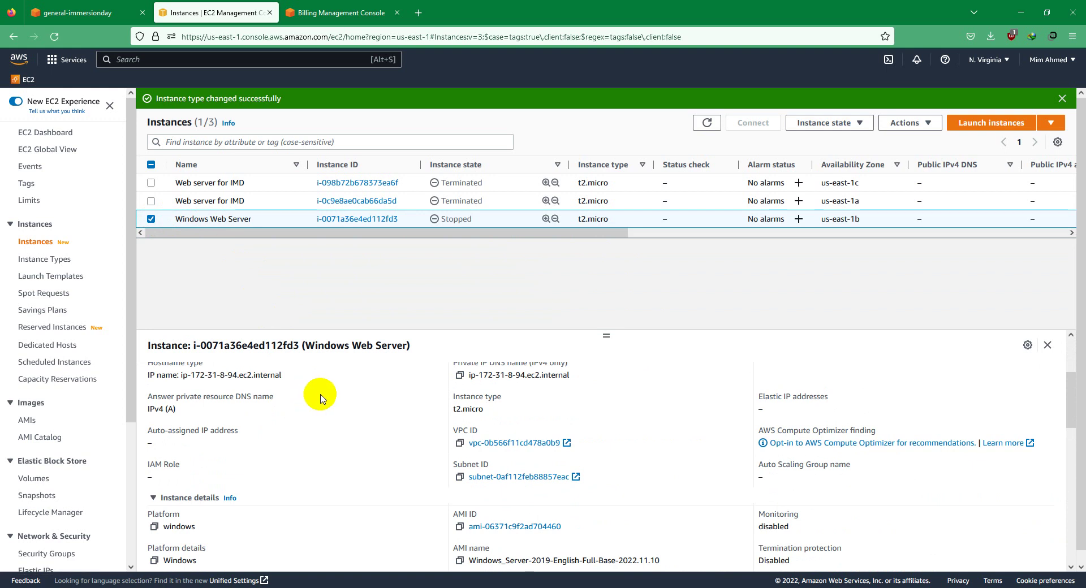
left_click_drag(453, 411, 491, 411)
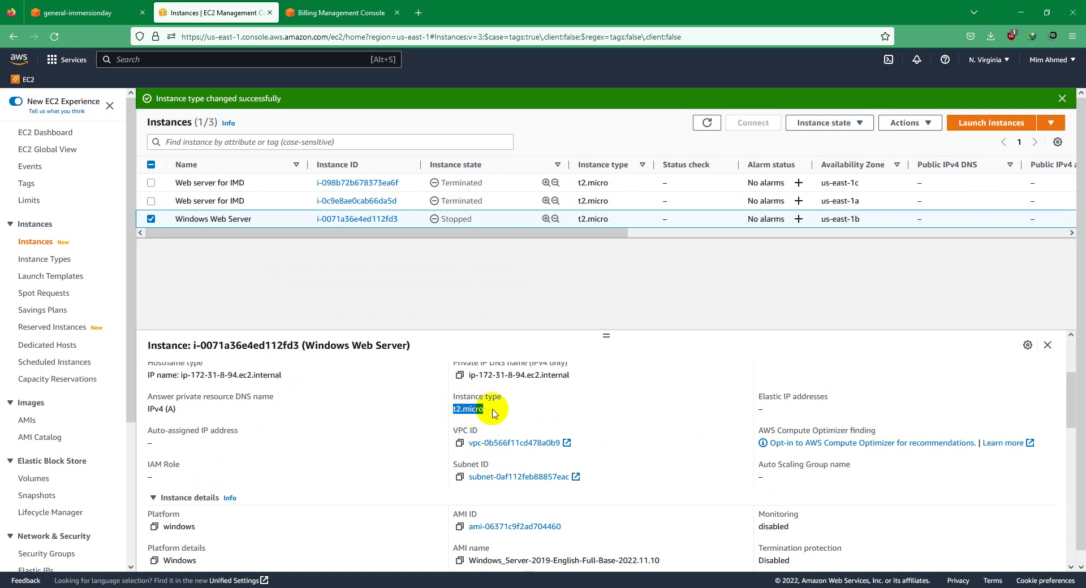
Start the stopped Windows Web Server instance and dismiss the instance notifications
left_click(928, 125)
left_click(853, 125)
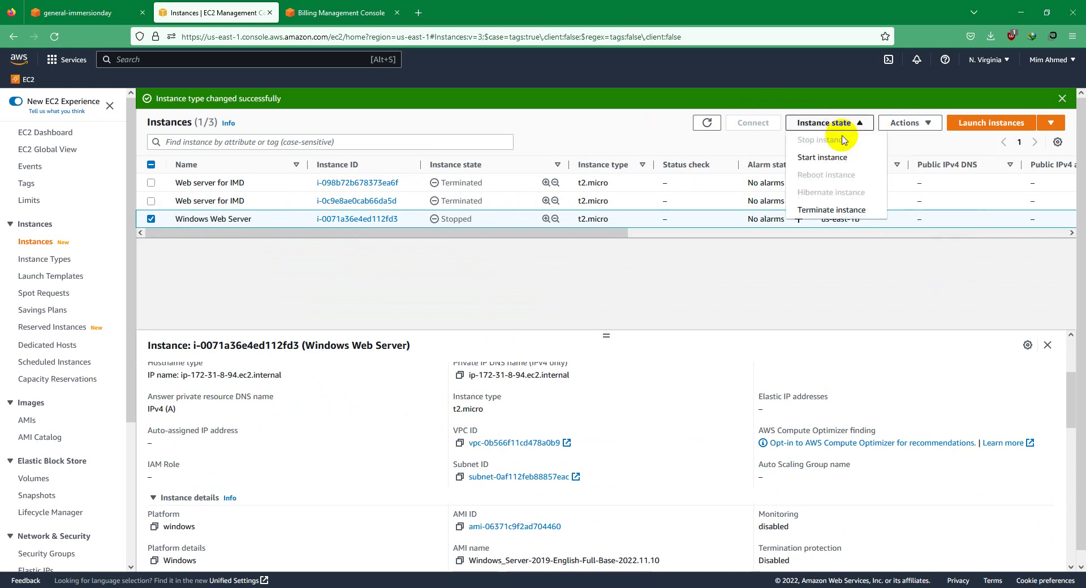
left_click(827, 163)
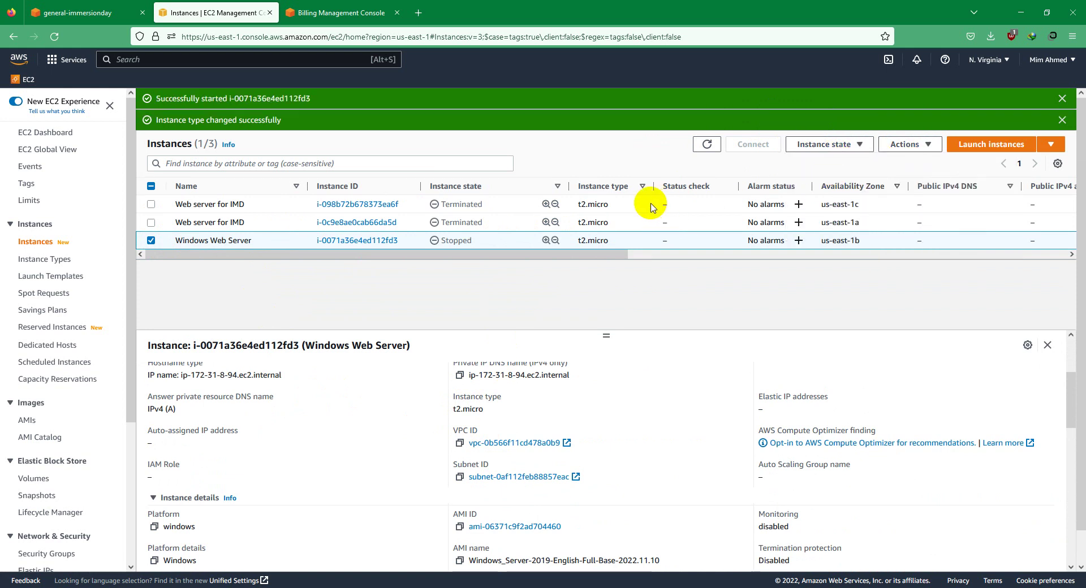
left_click(1061, 118)
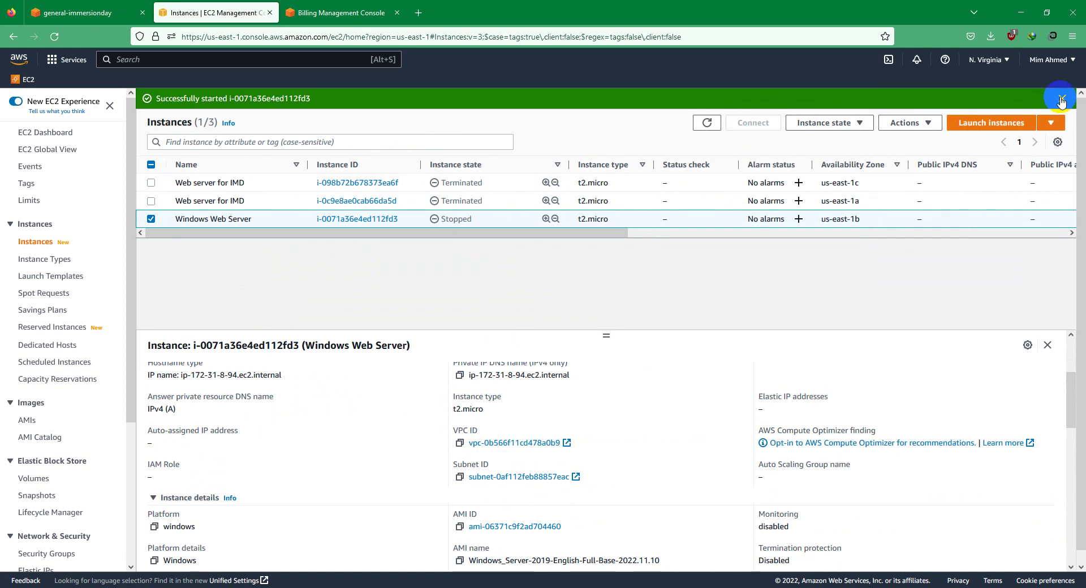
left_click(1062, 99)
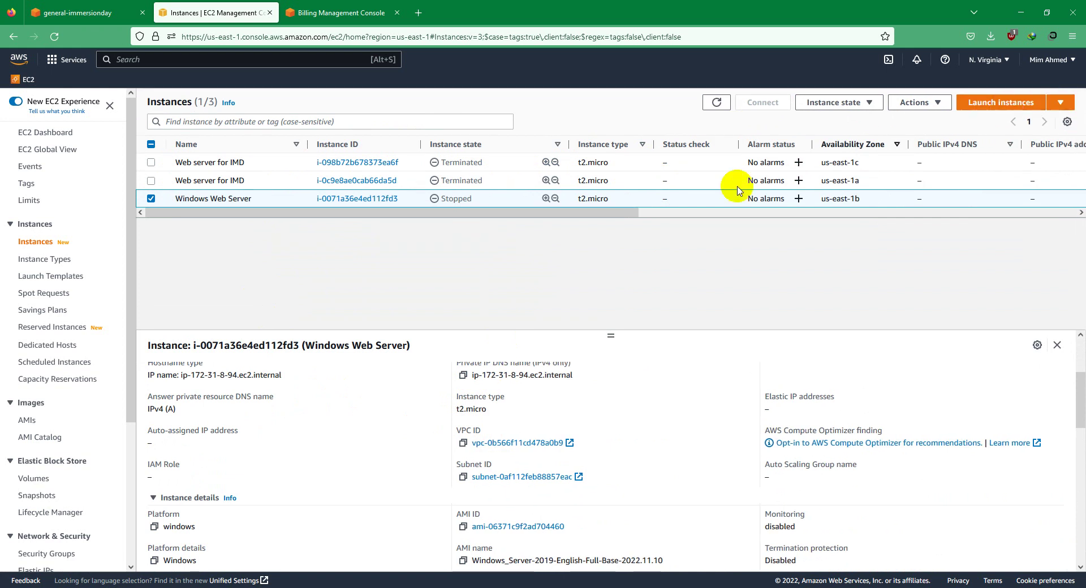
Review the workshop guide's Change EC2 Instance Type (Optional) page, from stopping the instance through starting it again
left_click(289, 8)
left_click(113, 12)
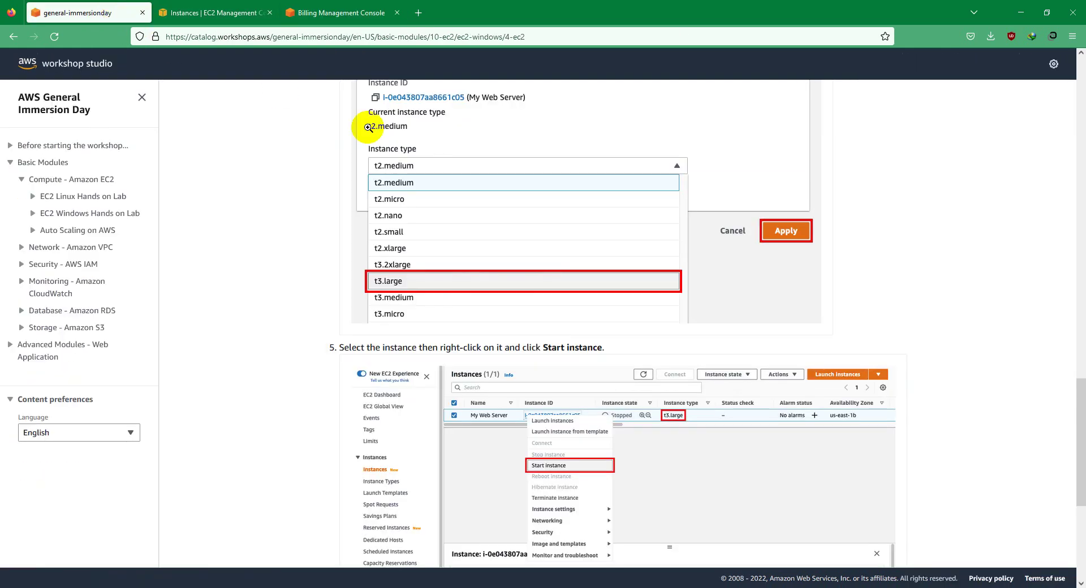
scroll(466, 298, "down", 5)
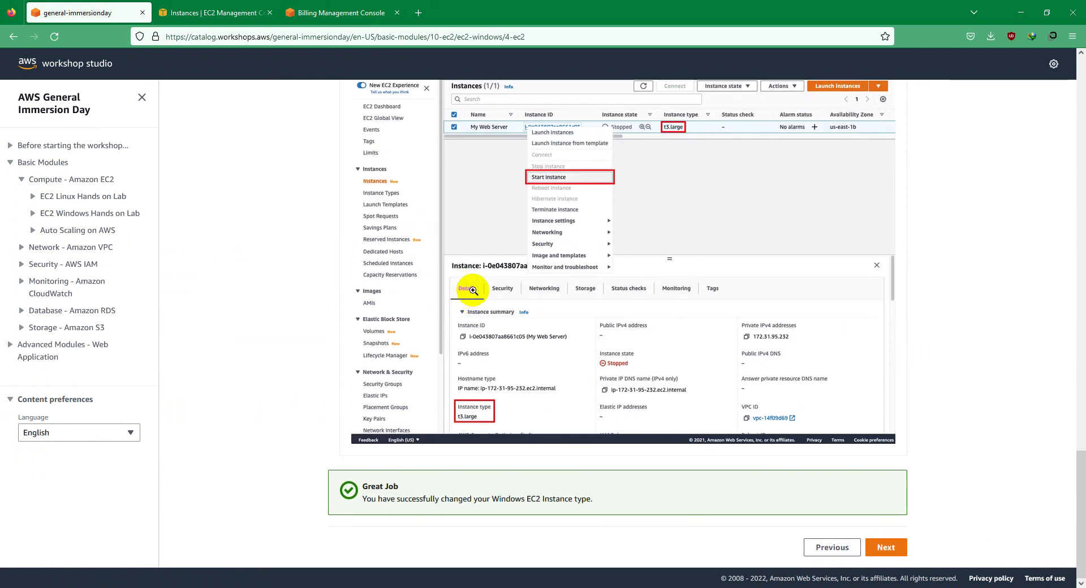
scroll(473, 290, "up", 2)
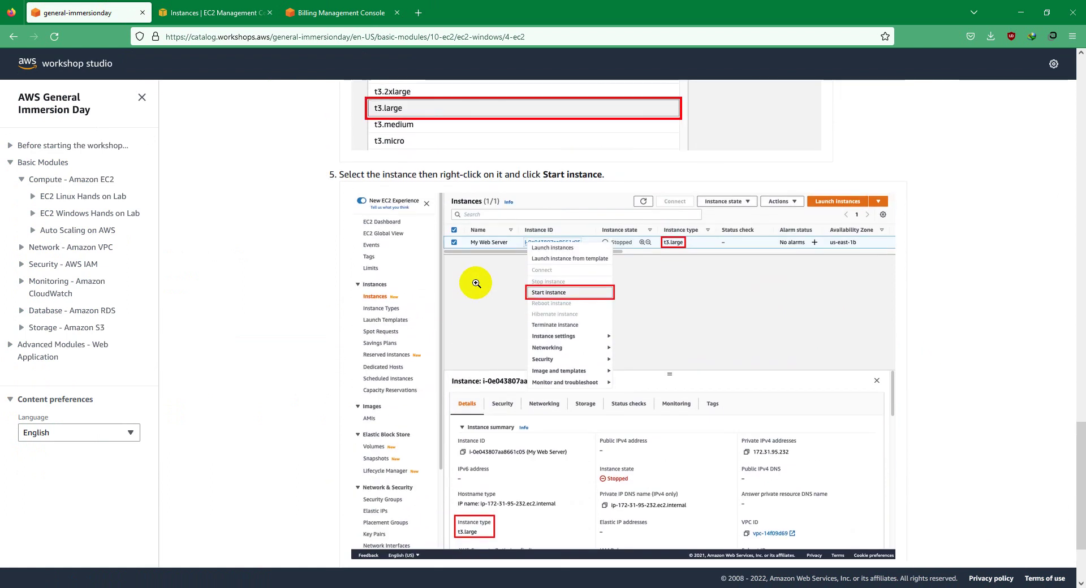
left_click(95, 214)
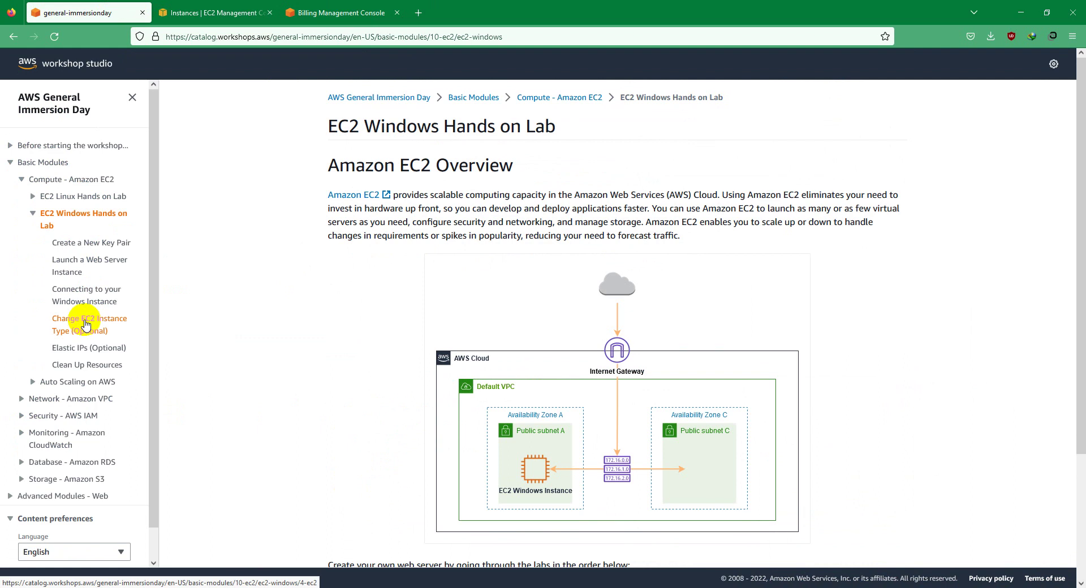
left_click(86, 324)
scroll(480, 323, "down", 10)
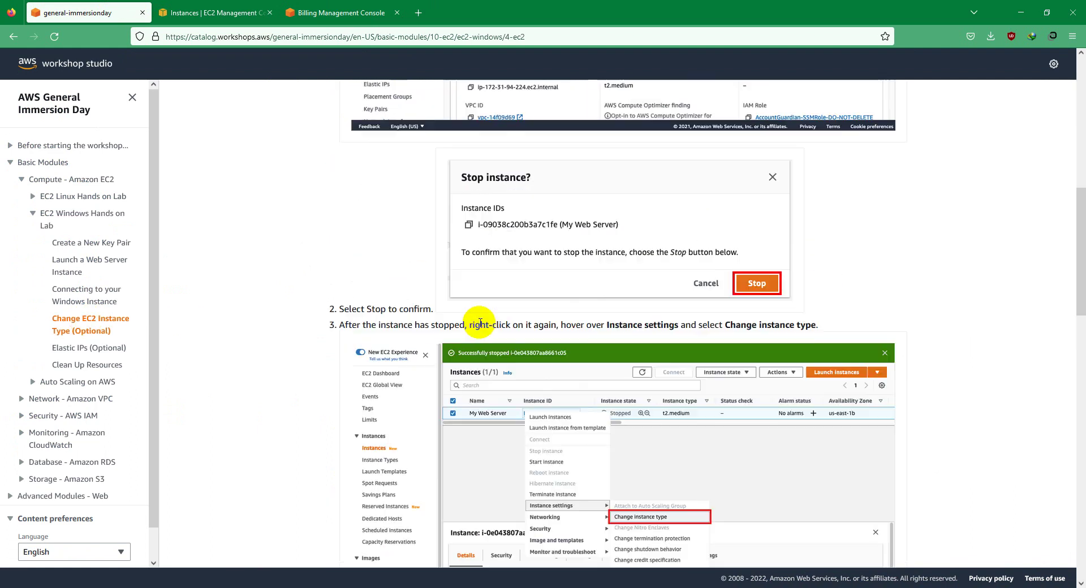
scroll(480, 323, "down", 15)
scroll(489, 318, "up", 4)
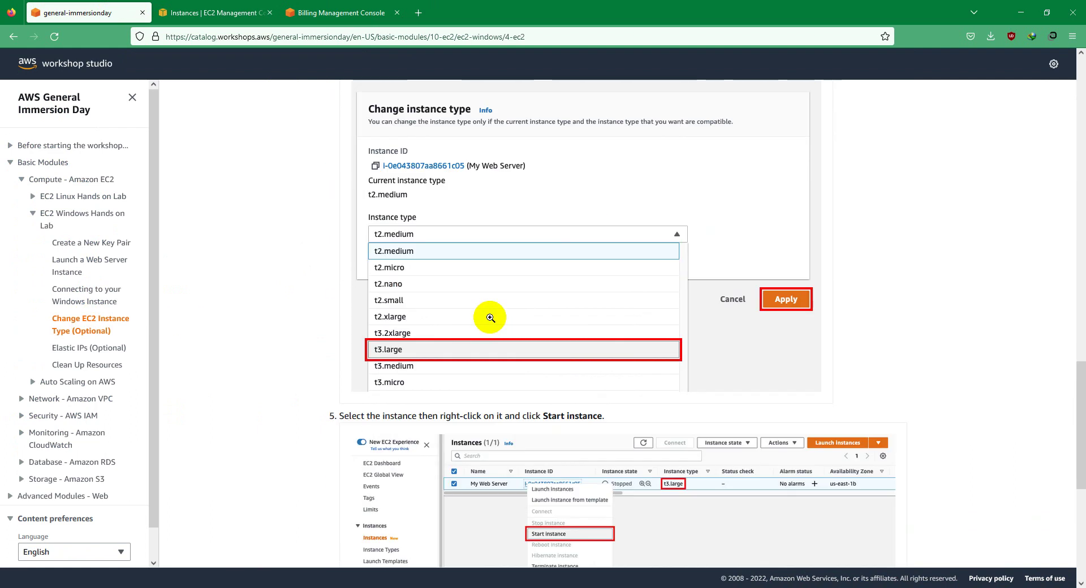
scroll(485, 287, "down", 5)
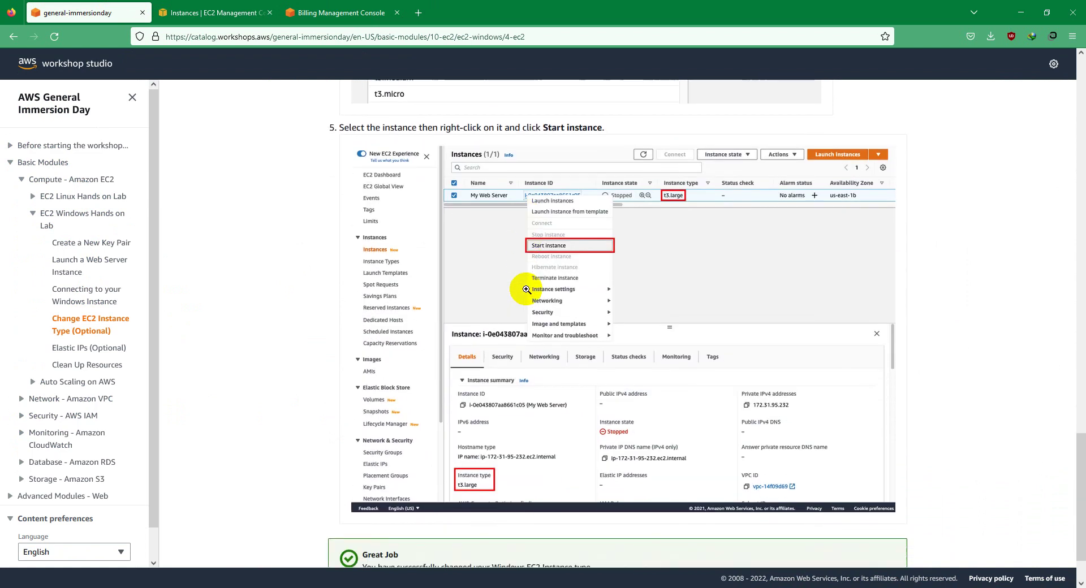
scroll(543, 259, "down", 1)
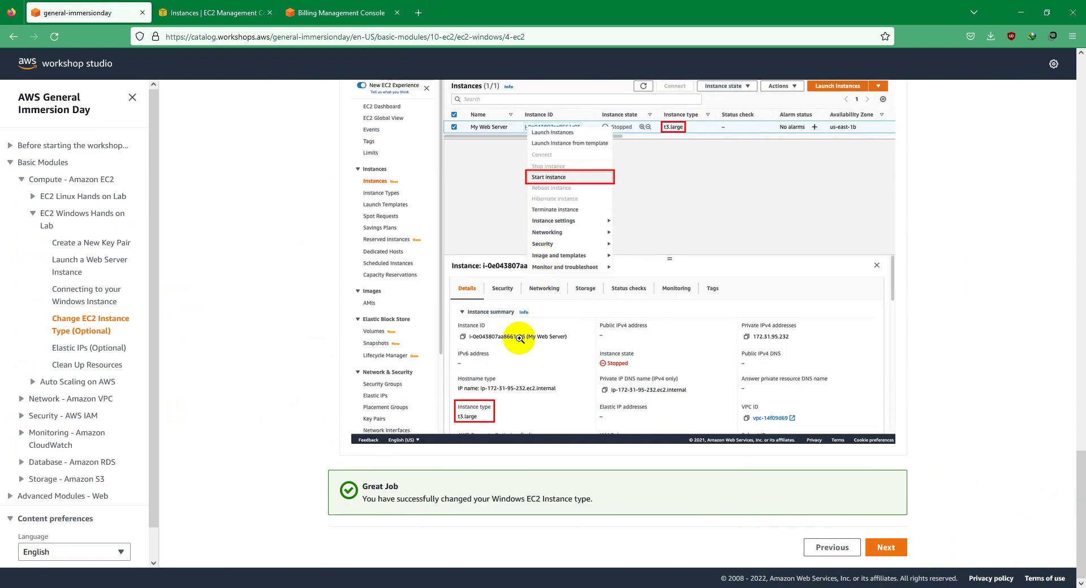
left_click(874, 543)
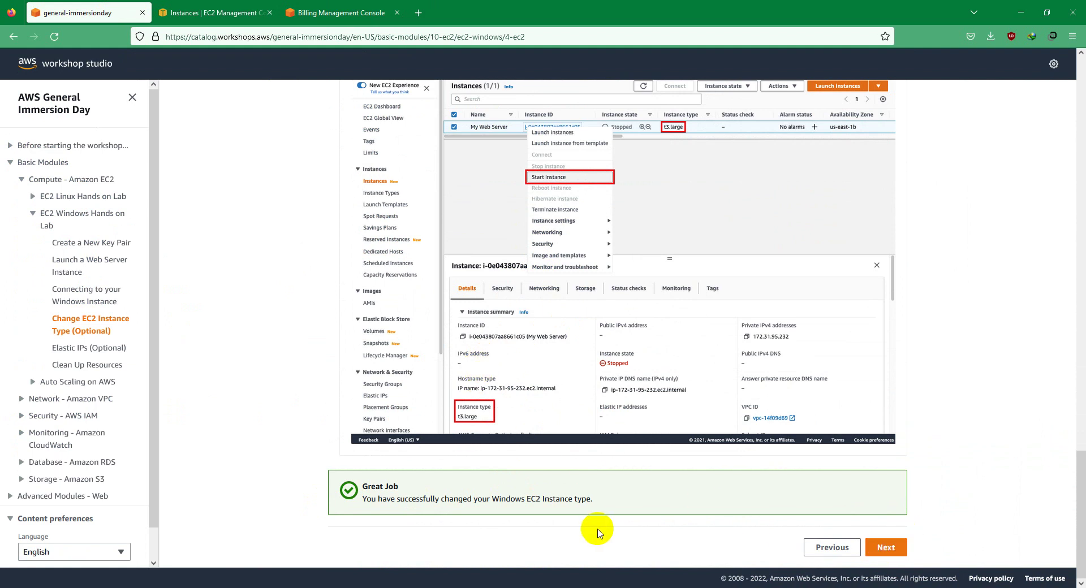
Close the Billing Management Console page and refresh the EC2 Instances list
left_click(336, 12)
left_click(226, 5)
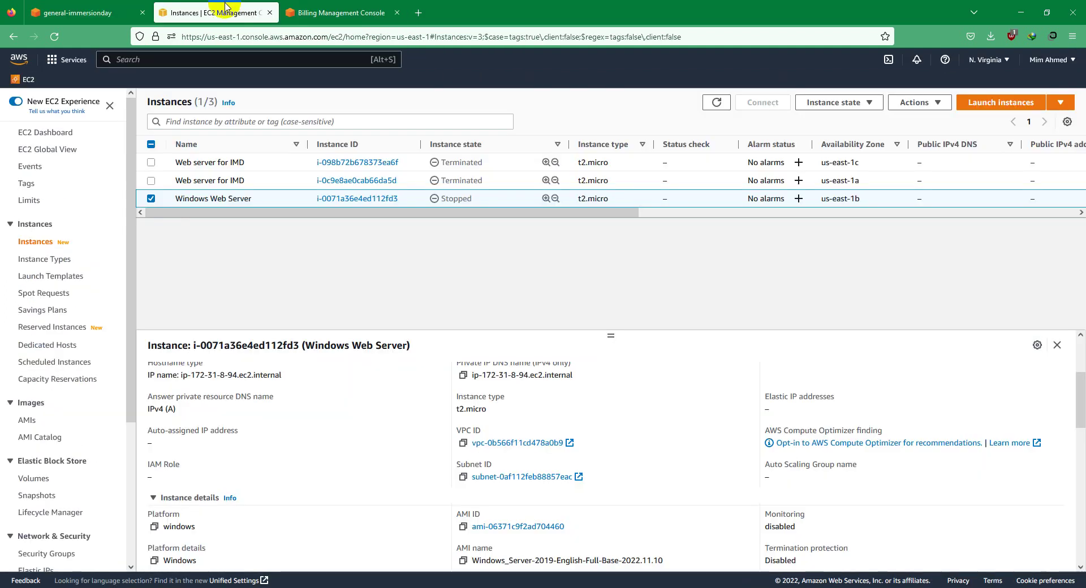
left_click(397, 13)
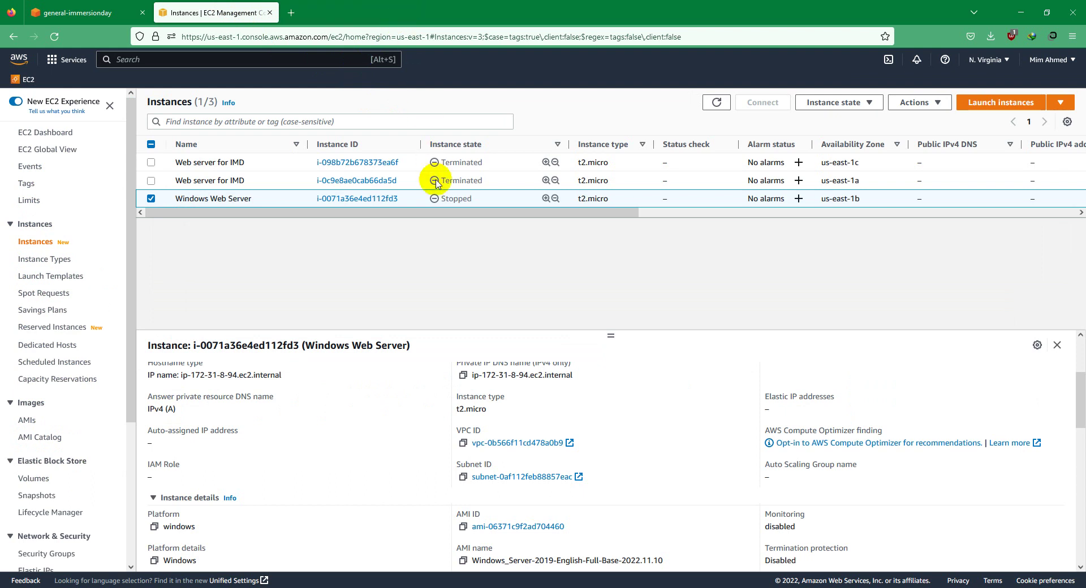
left_click(717, 102)
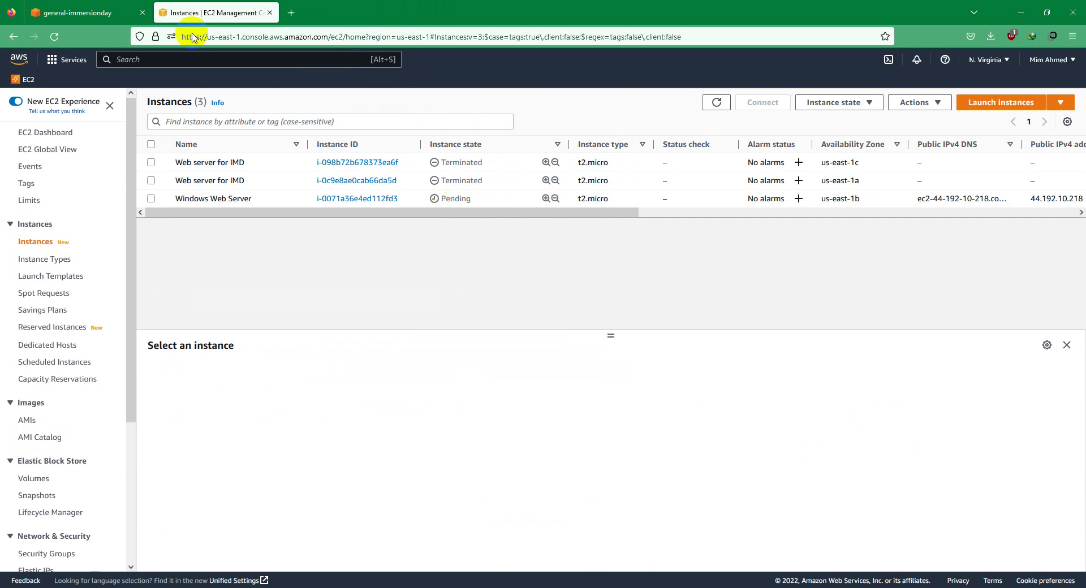
Open the guide's Elastic IPs (Optional) page and review the steps for allocating an Elastic IP address
left_click(70, 10)
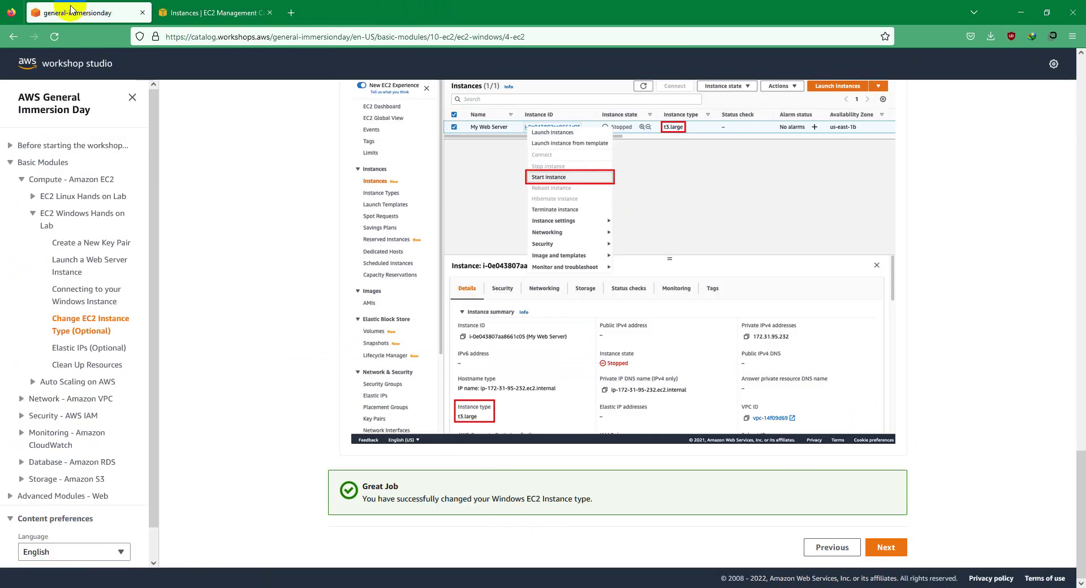
left_click(104, 355)
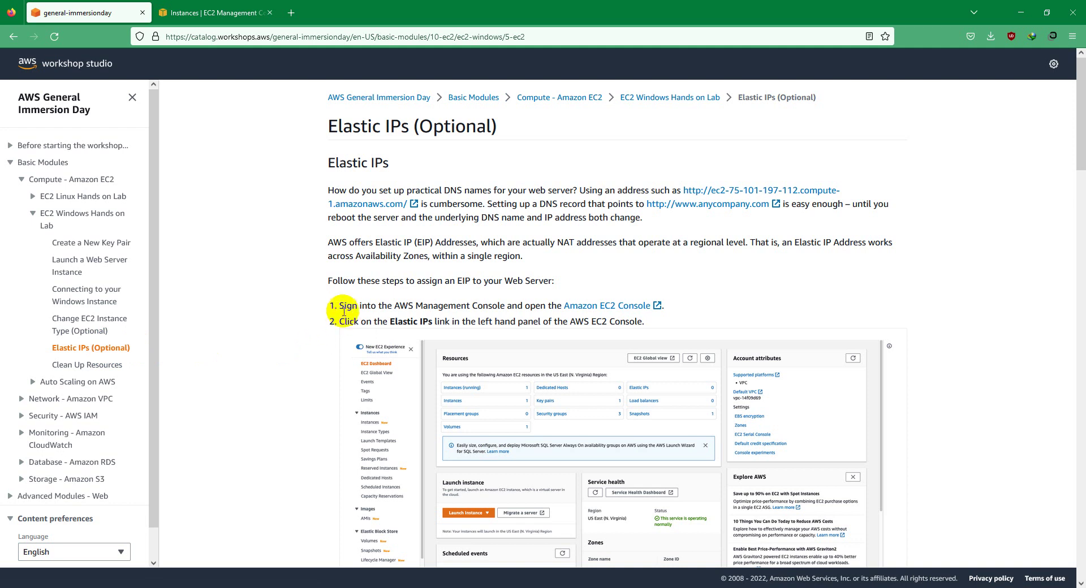
scroll(343, 311, "down", 10)
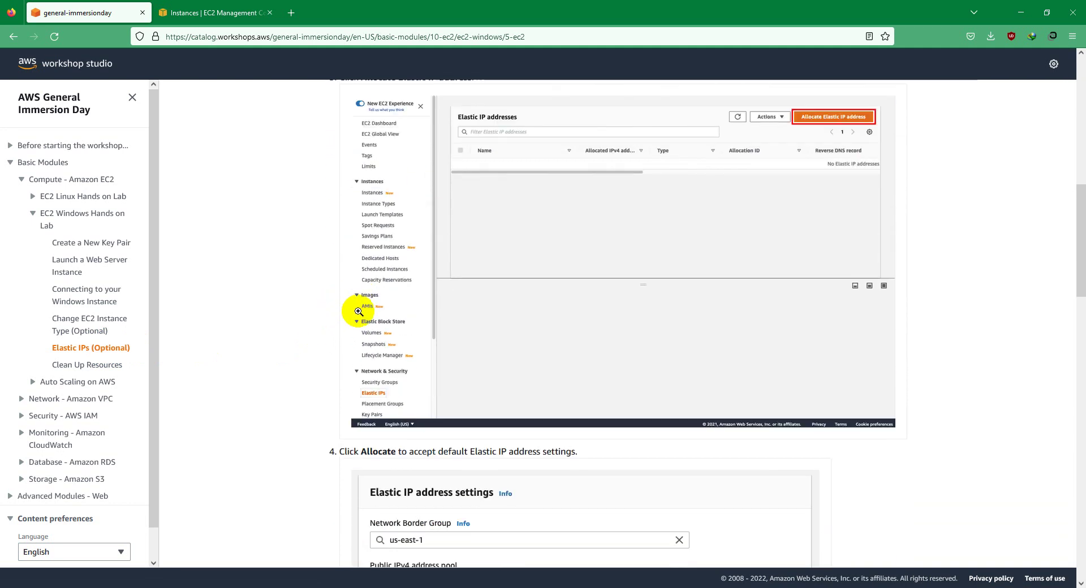
scroll(367, 316, "down", 8)
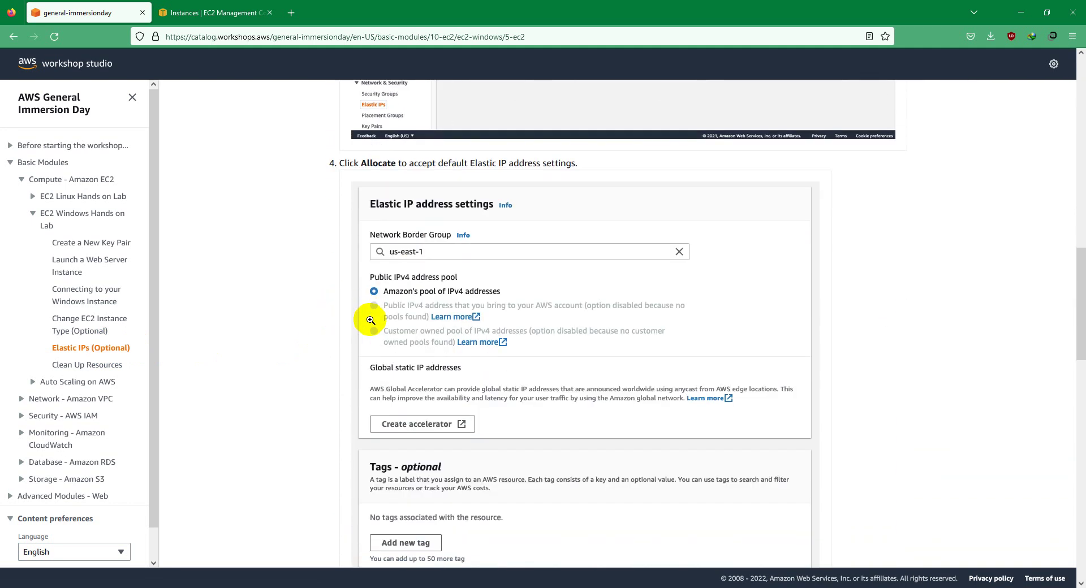
left_click_drag(1074, 363, 1078, 128)
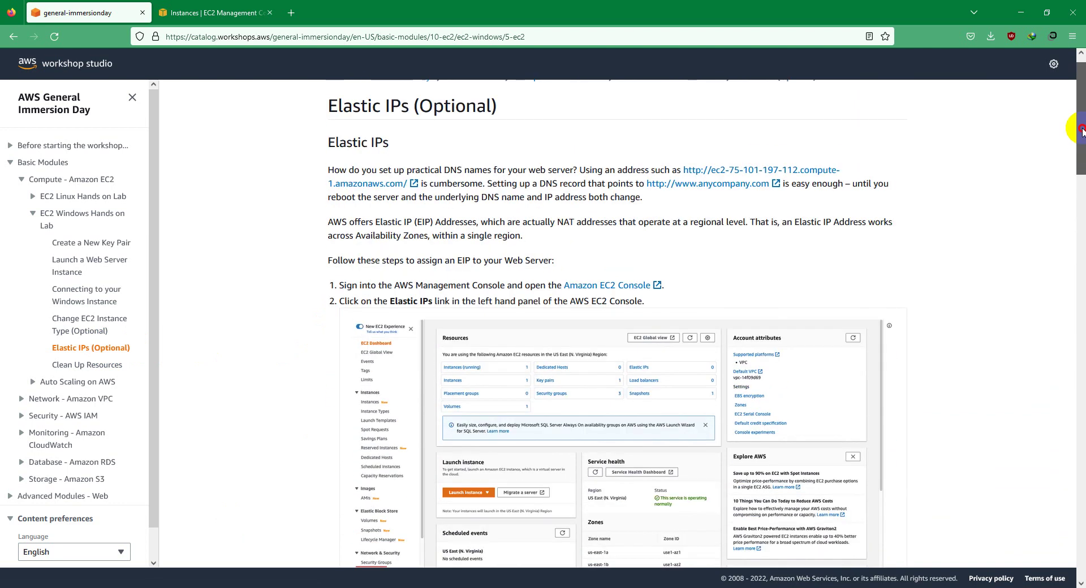
Return to the EC2 console, refresh the Instances list and open the Windows Web Server's instance summary
left_click(248, 12)
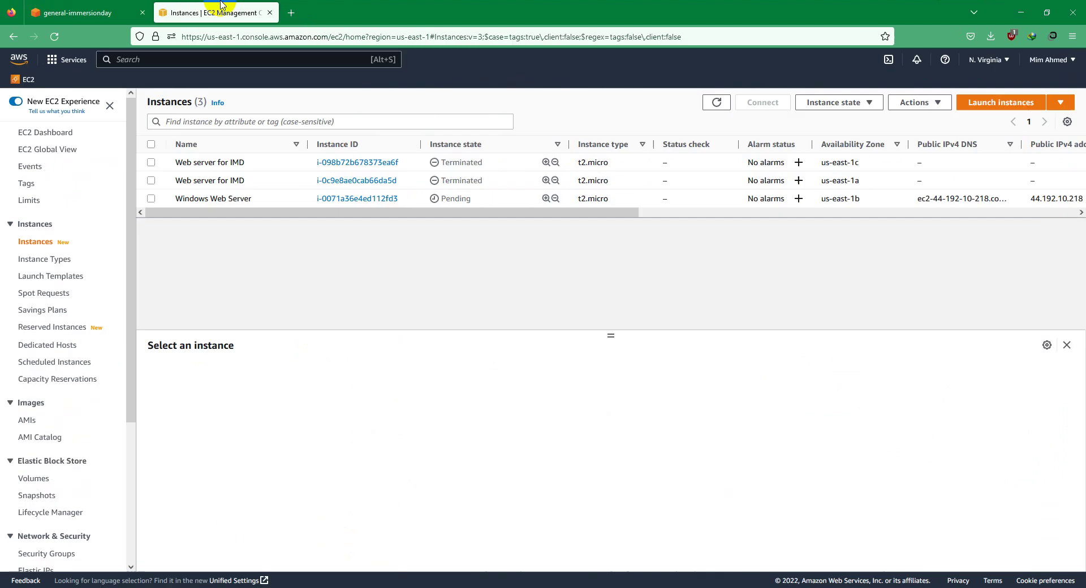
left_click(716, 103)
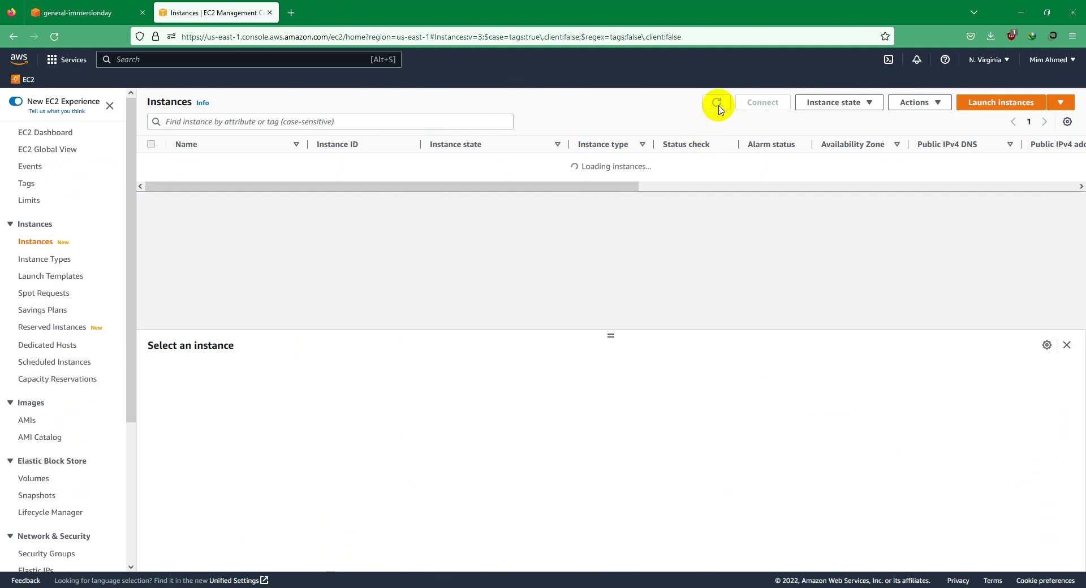
left_click(229, 199)
left_click(365, 199)
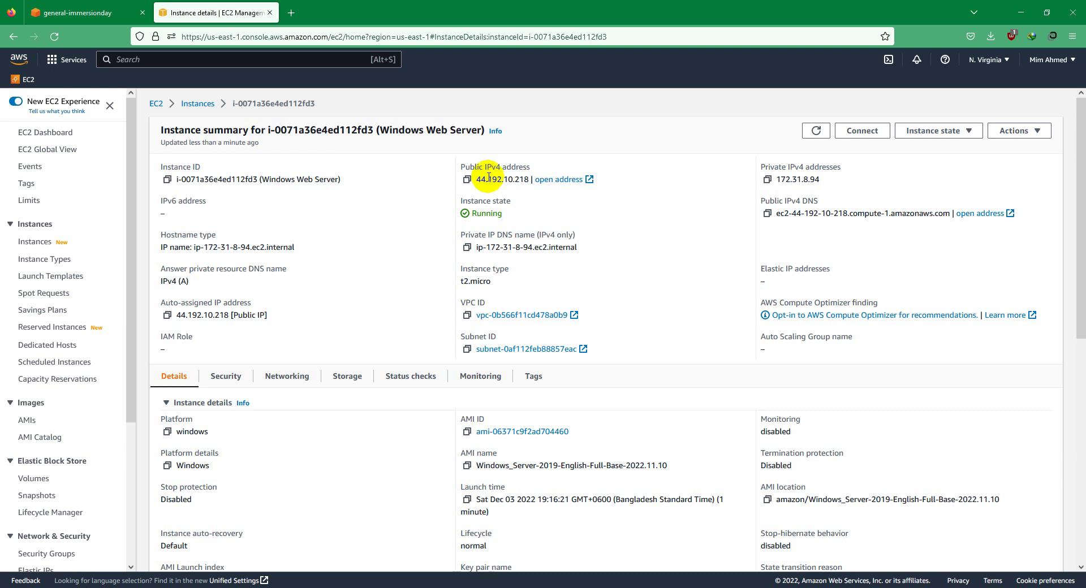
Copy the instance's public IPv4 address, load it in a new browser tab to check the web page, and close that tab
left_click(468, 180)
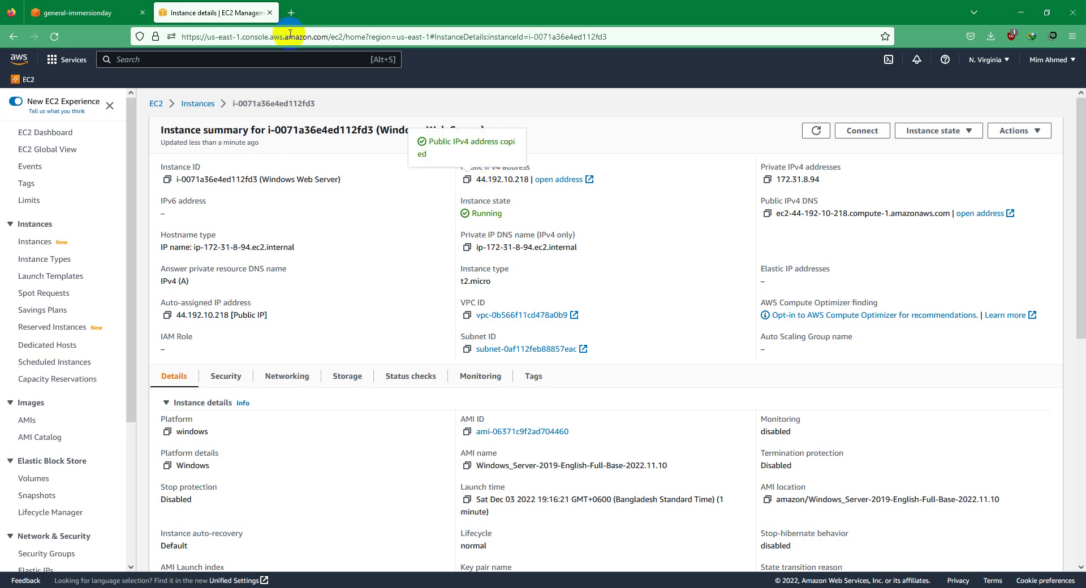
left_click(291, 12)
right_click(300, 37)
left_click(347, 137)
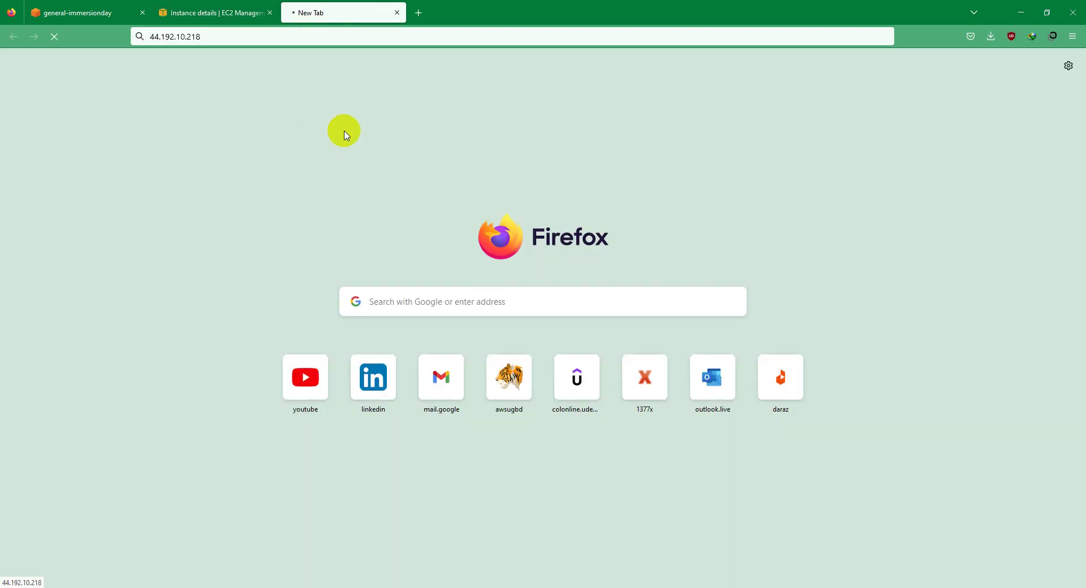
left_click(276, 11)
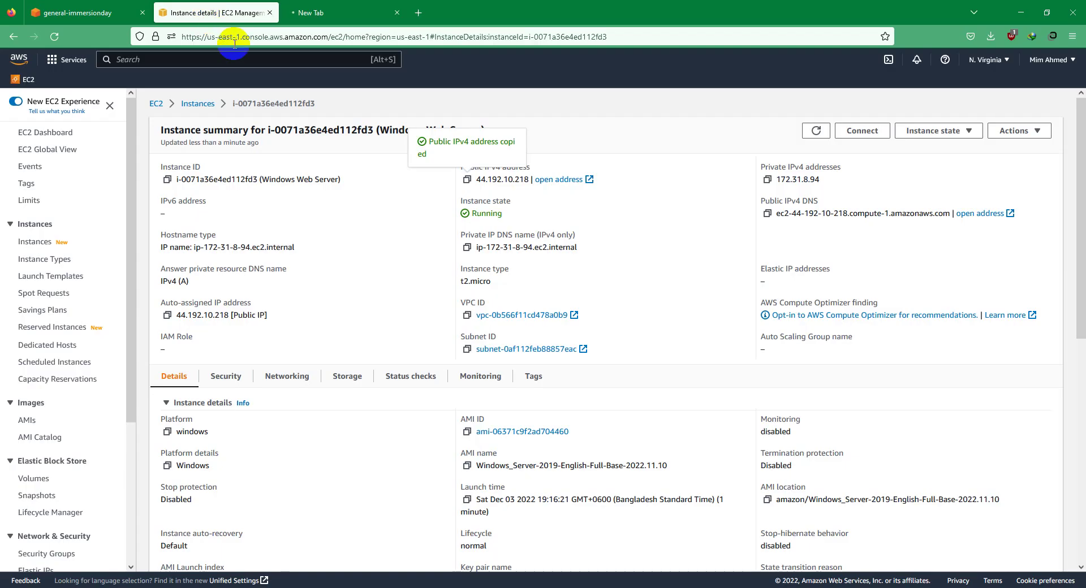
left_click(382, 13)
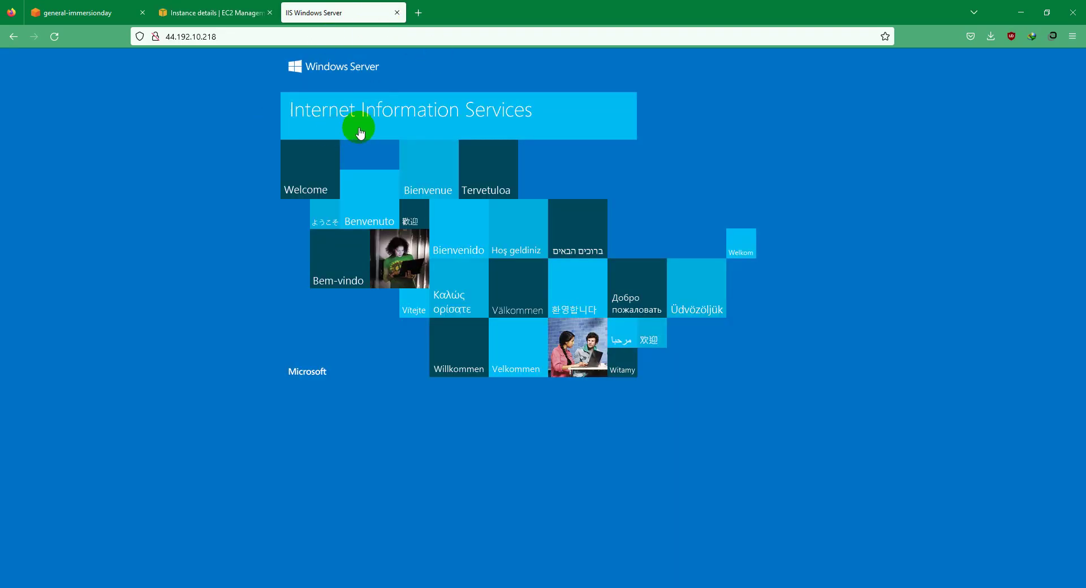
left_click(397, 12)
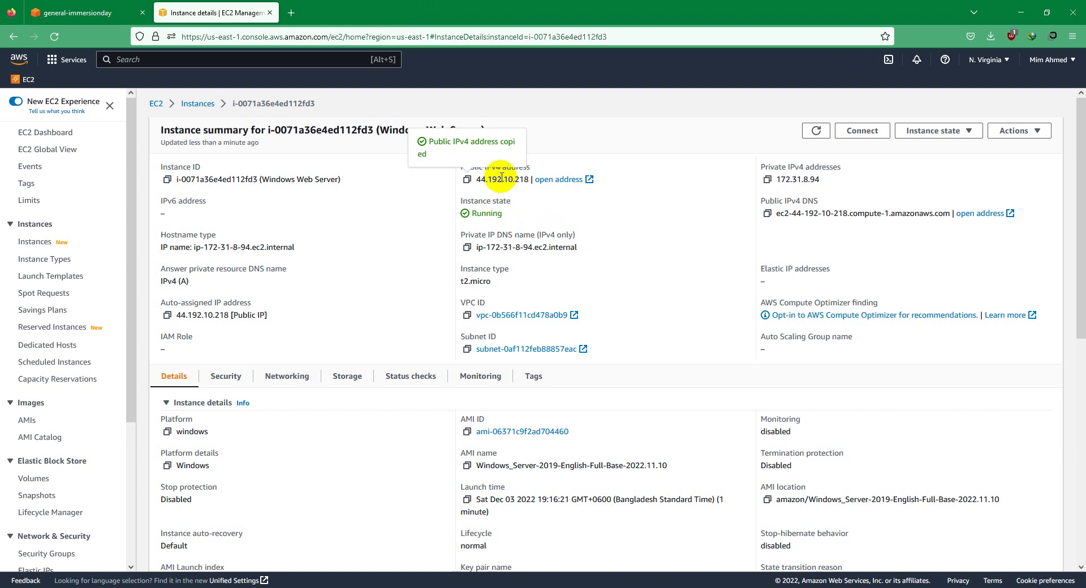
left_click(942, 131)
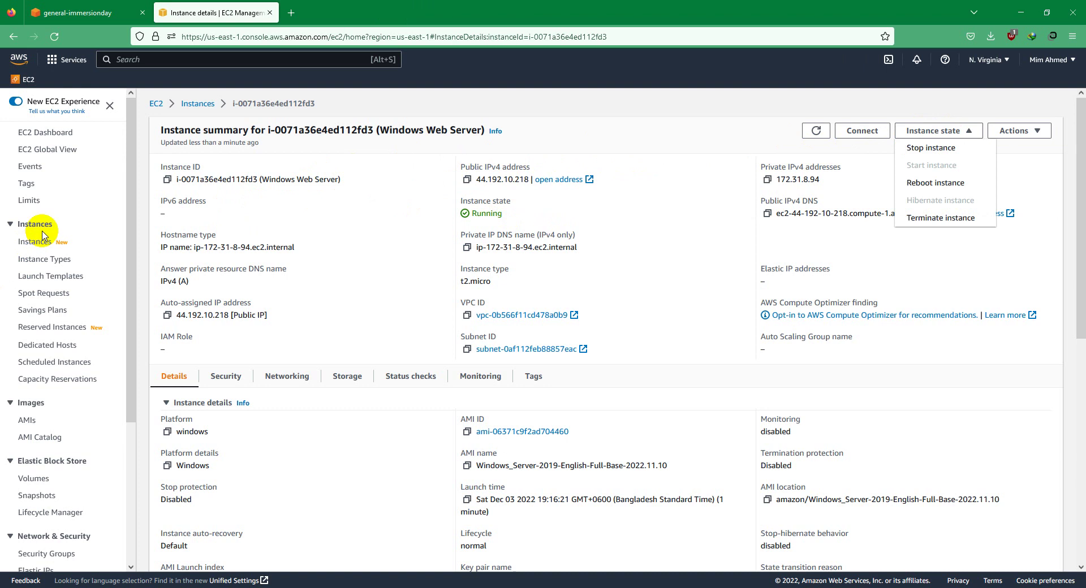
scroll(34, 367, "down", 5)
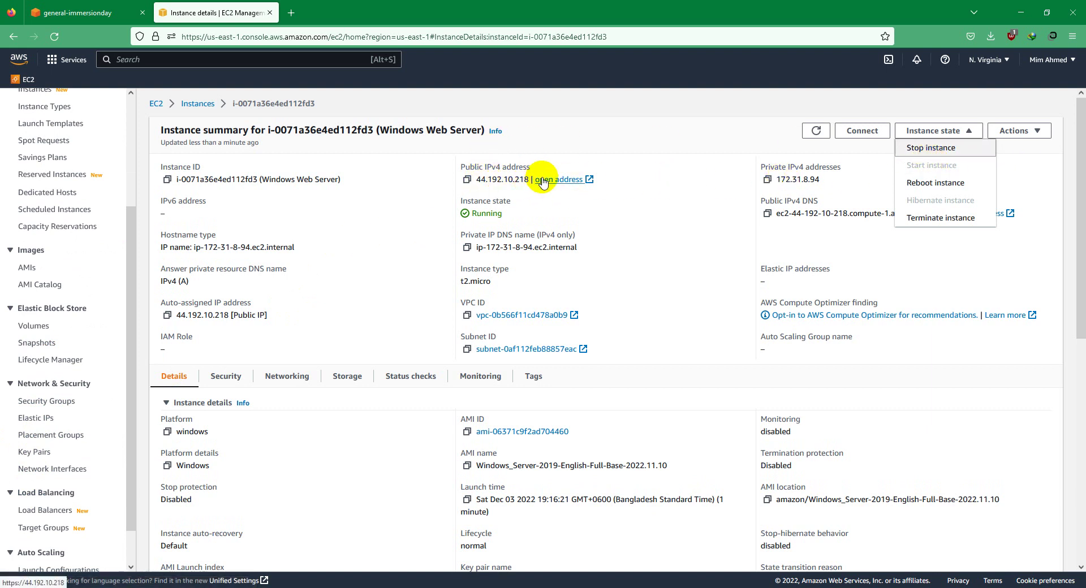
left_click(837, 229)
left_click(947, 136)
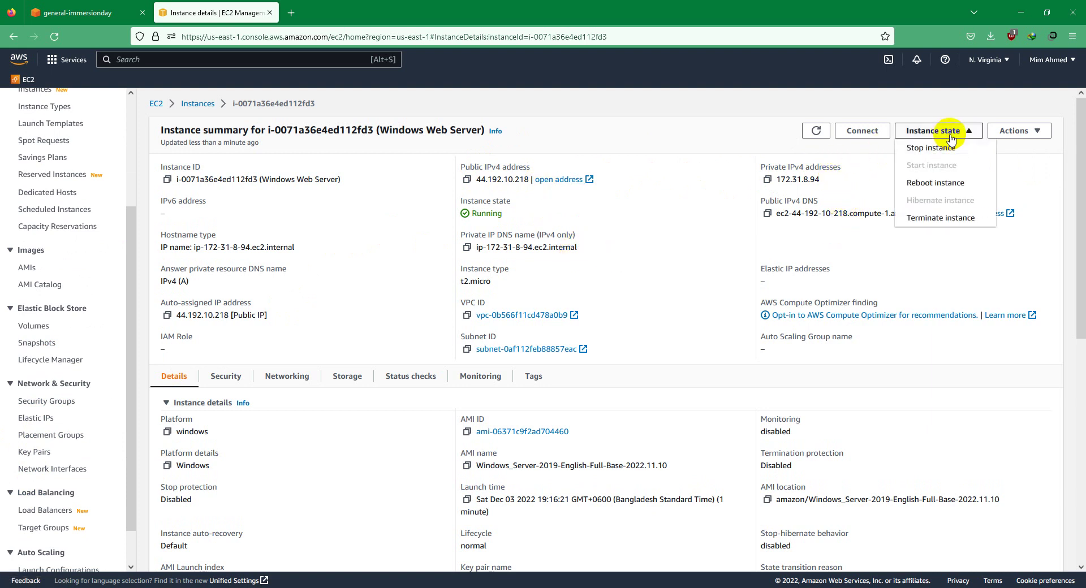
Open the Manage IP addresses page from the Windows Web Server's networking actions
left_click(1012, 131)
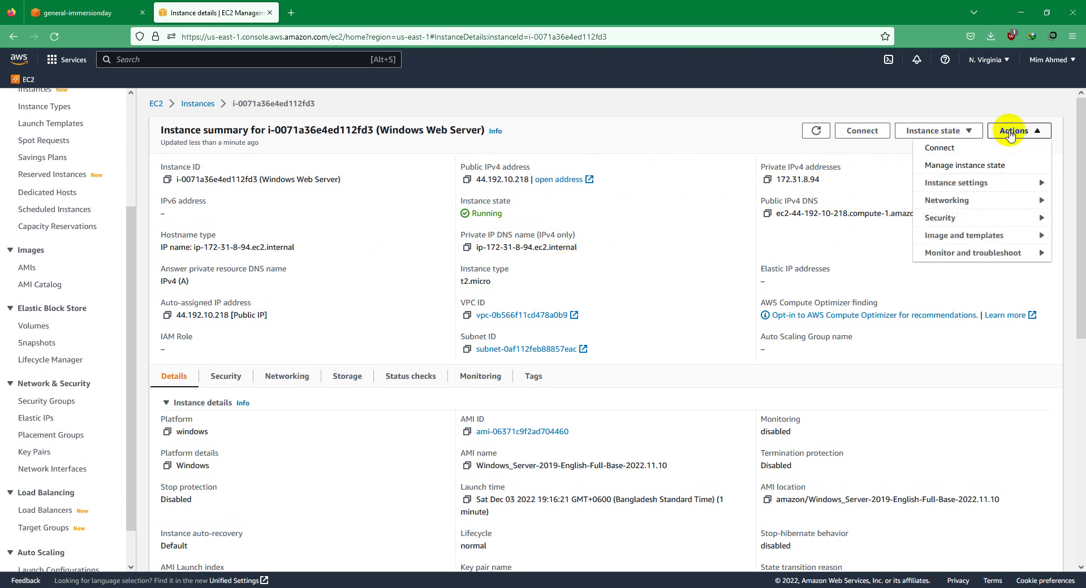
left_click(965, 203)
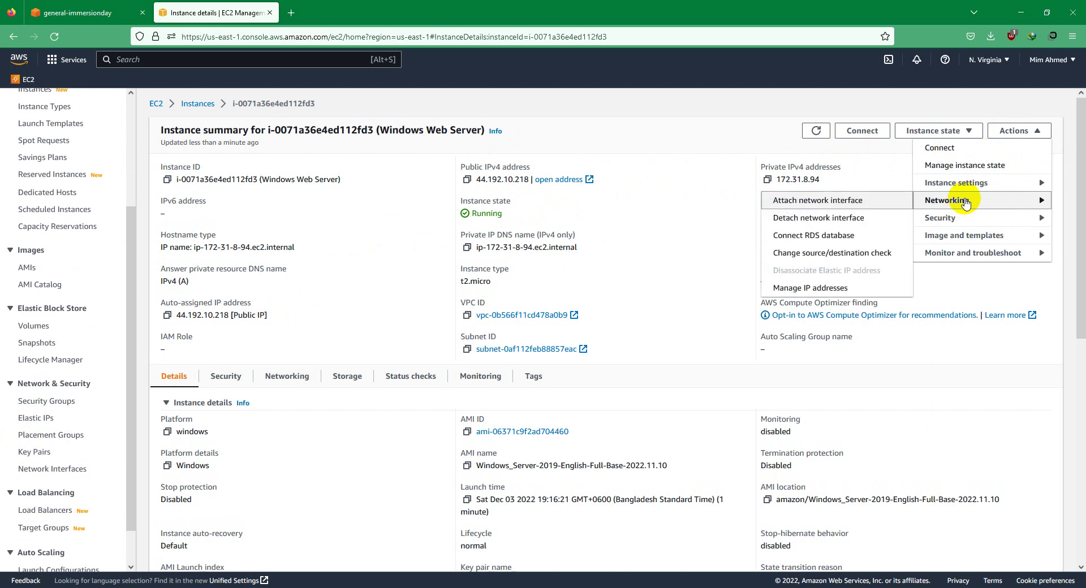
left_click(813, 289)
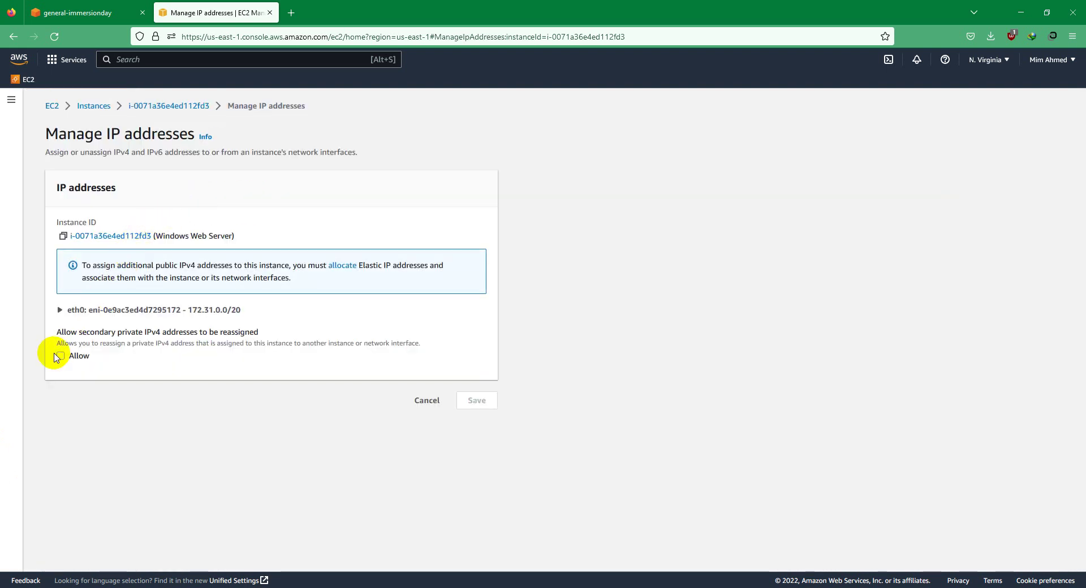
Check the private and public IPv4 addresses assigned to the instance's eth0 interface and return to the instance summary
left_click(61, 311)
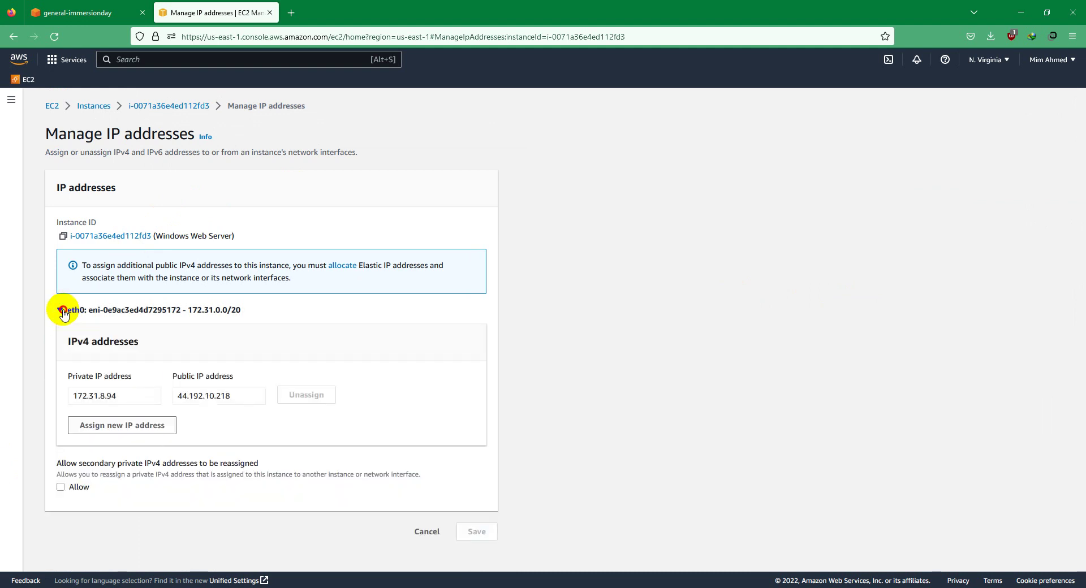
left_click(62, 311)
left_click(148, 113)
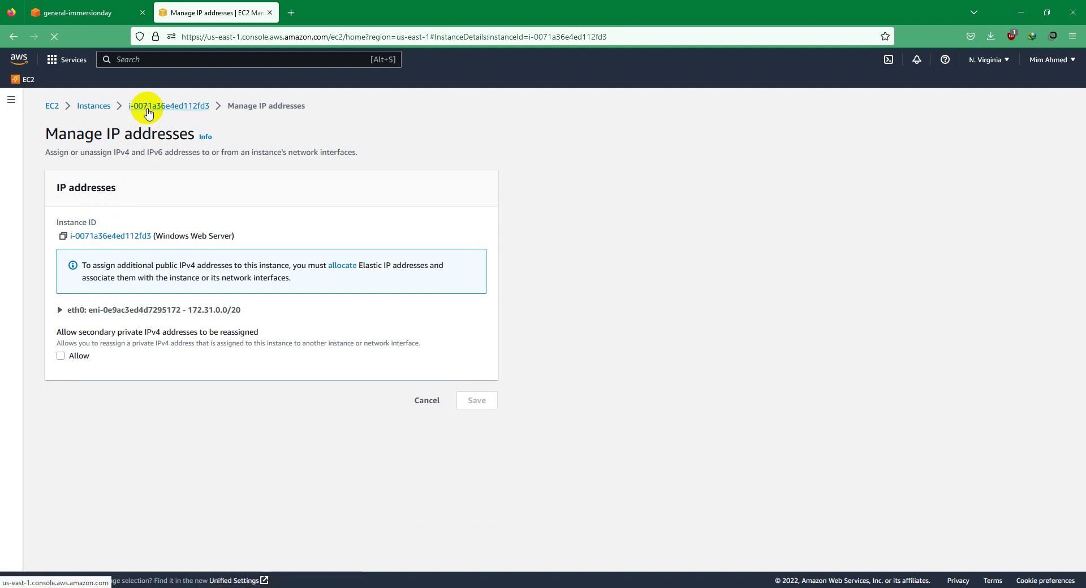
Allocate a new Elastic IP address from Amazon's pool of IPv4 addresses in the us-east-1 network border group
scroll(63, 452, "down", 2)
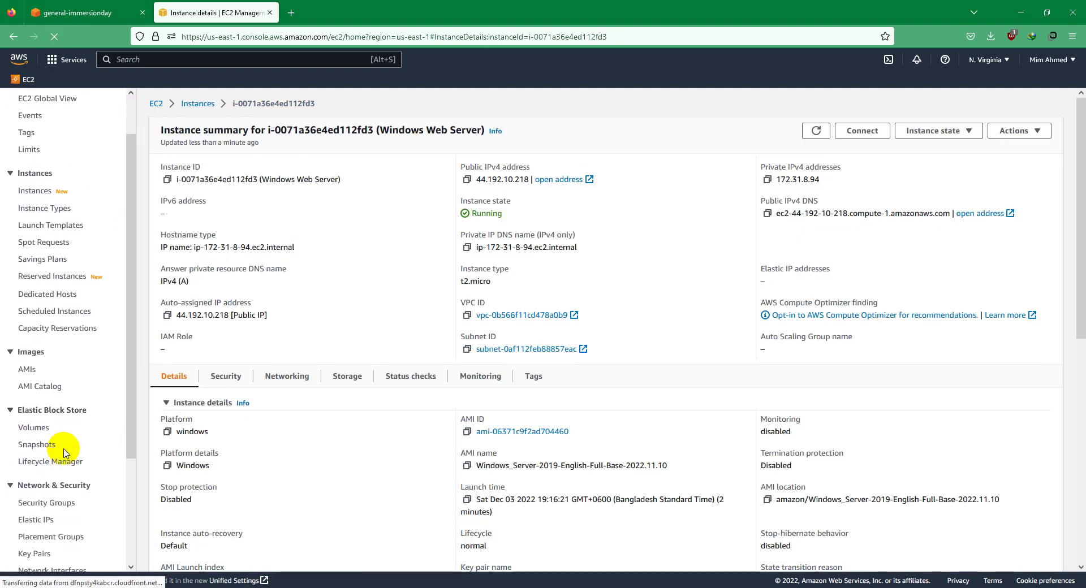
left_click(34, 526)
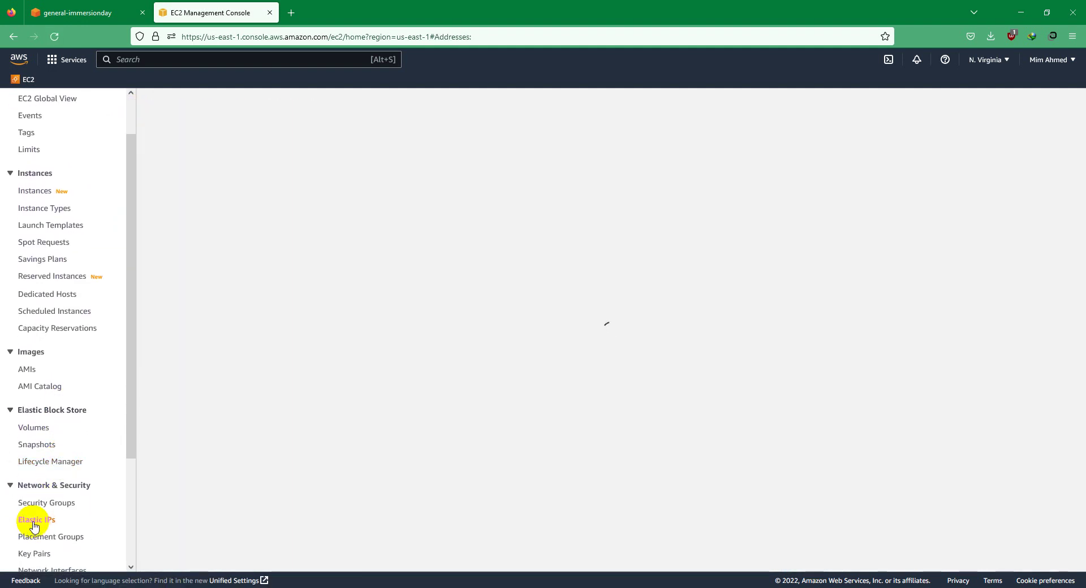
left_click(957, 106)
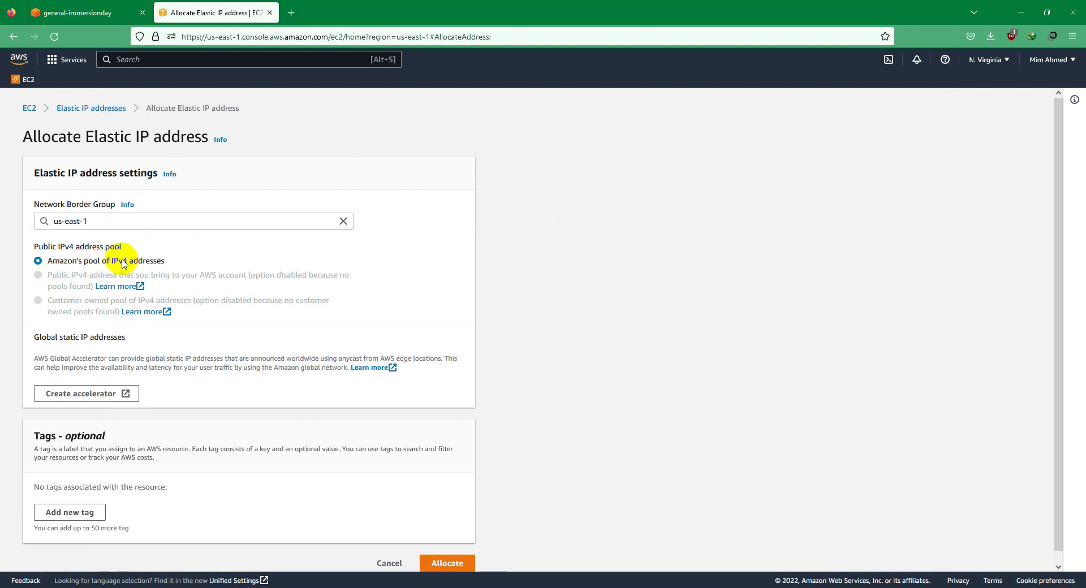
left_click_drag(94, 221, 44, 220)
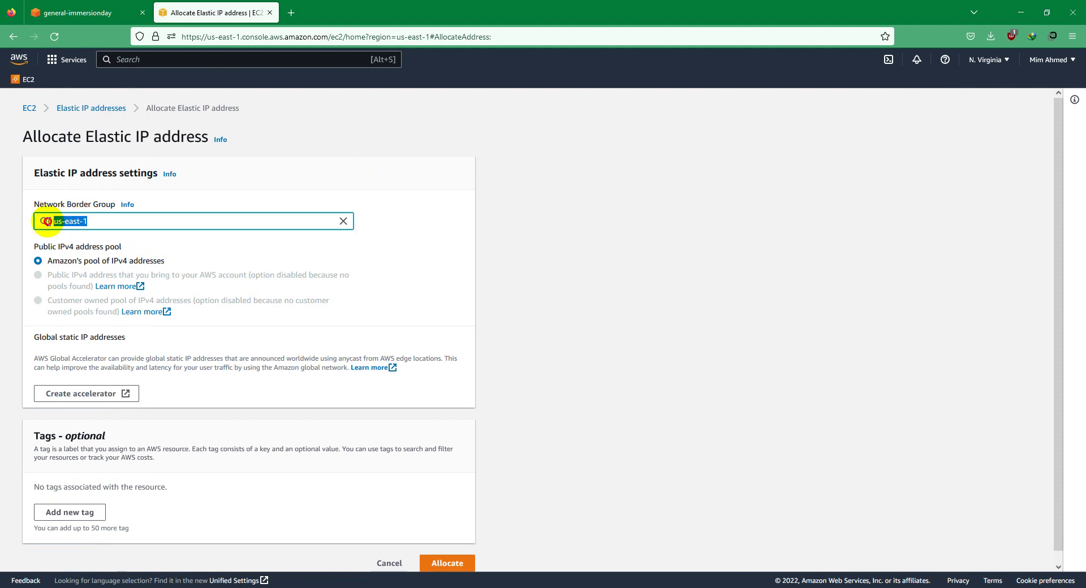
left_click(437, 564)
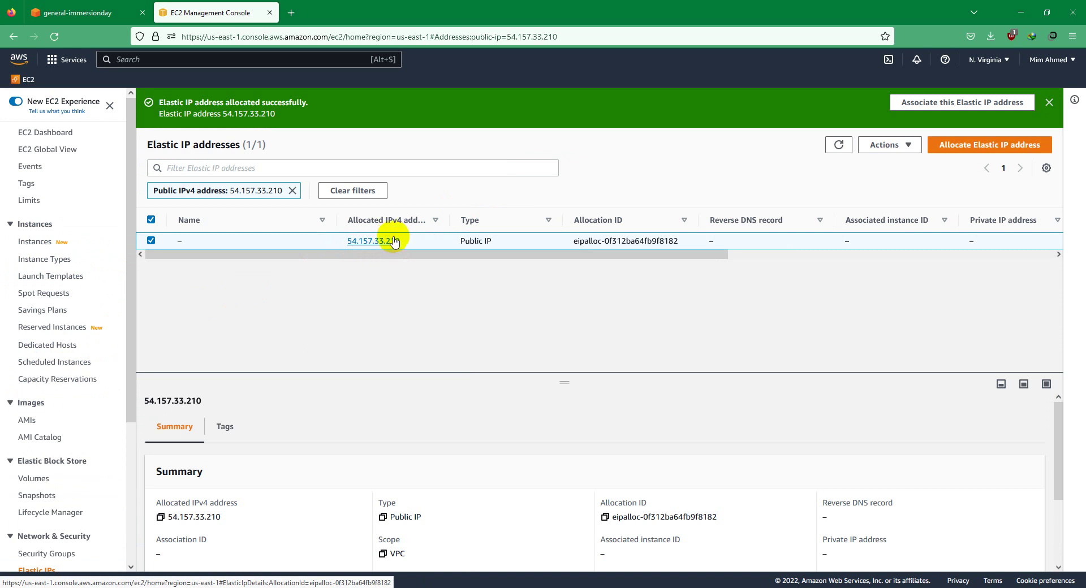
Associate the newly allocated Elastic IP address with the Windows Web Server instance
left_click(884, 146)
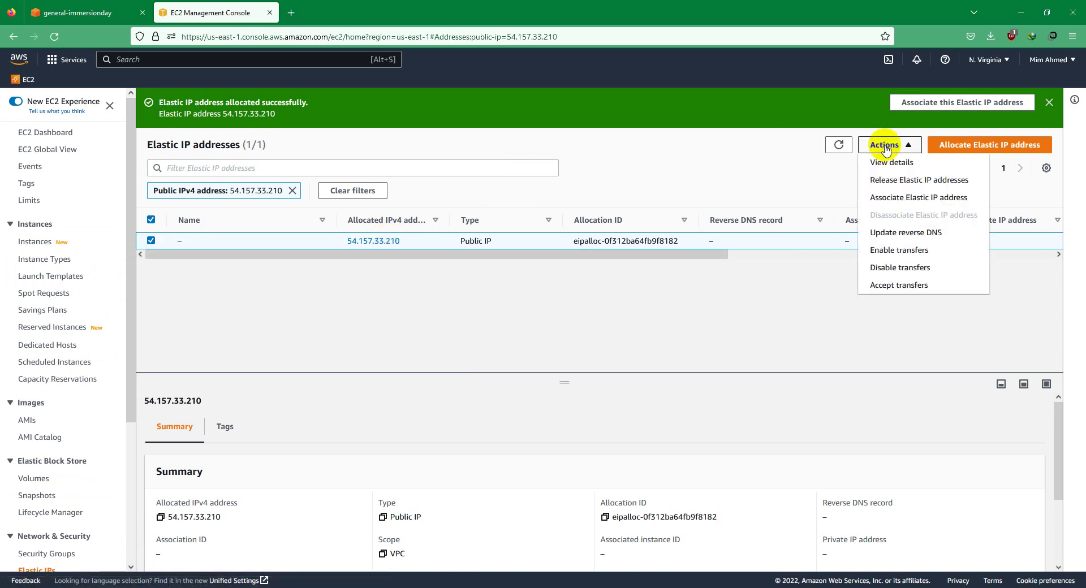
left_click(894, 199)
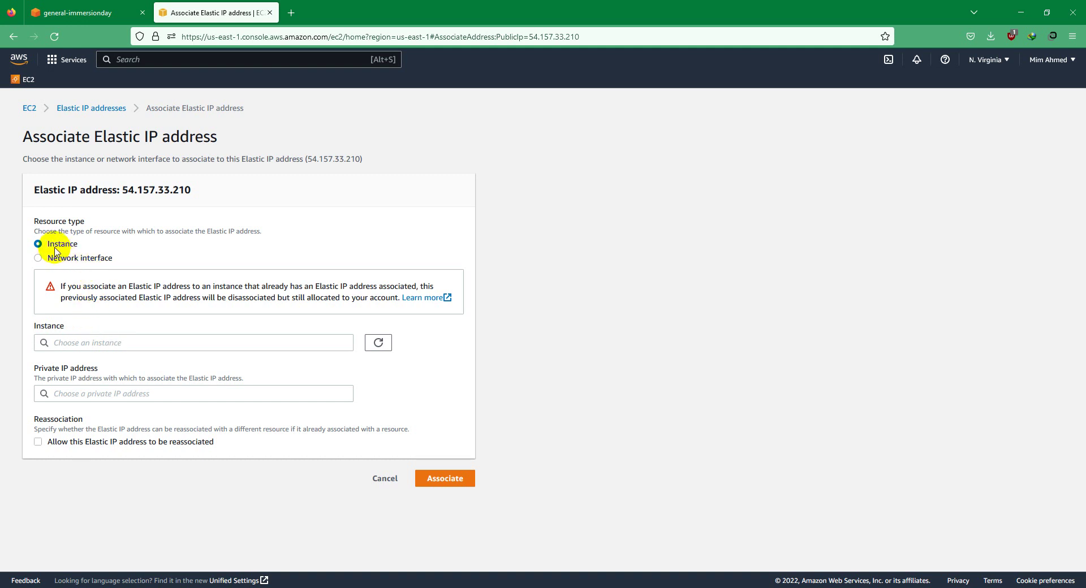
left_click(111, 343)
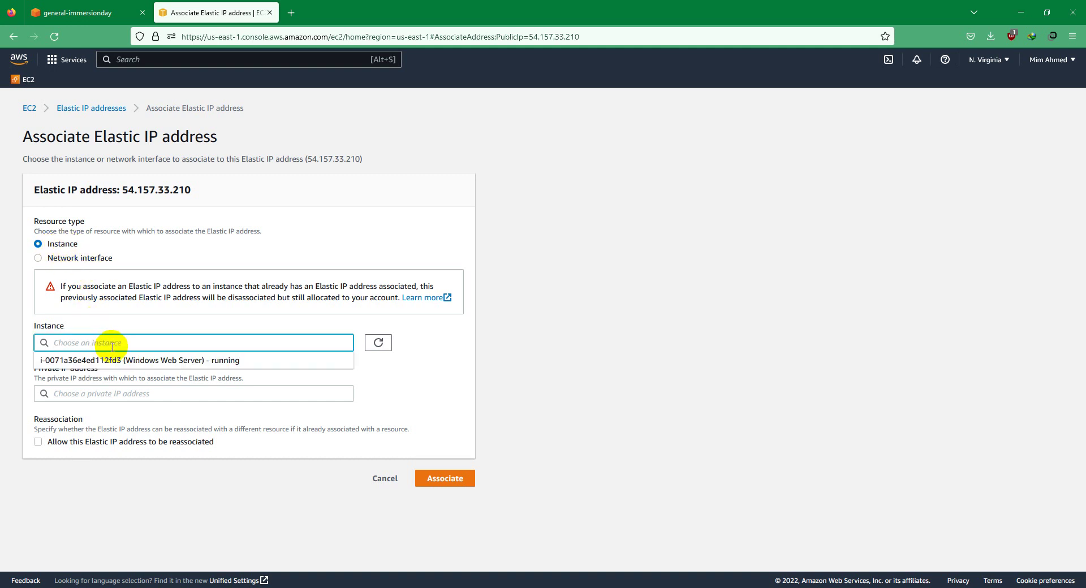
left_click(146, 362)
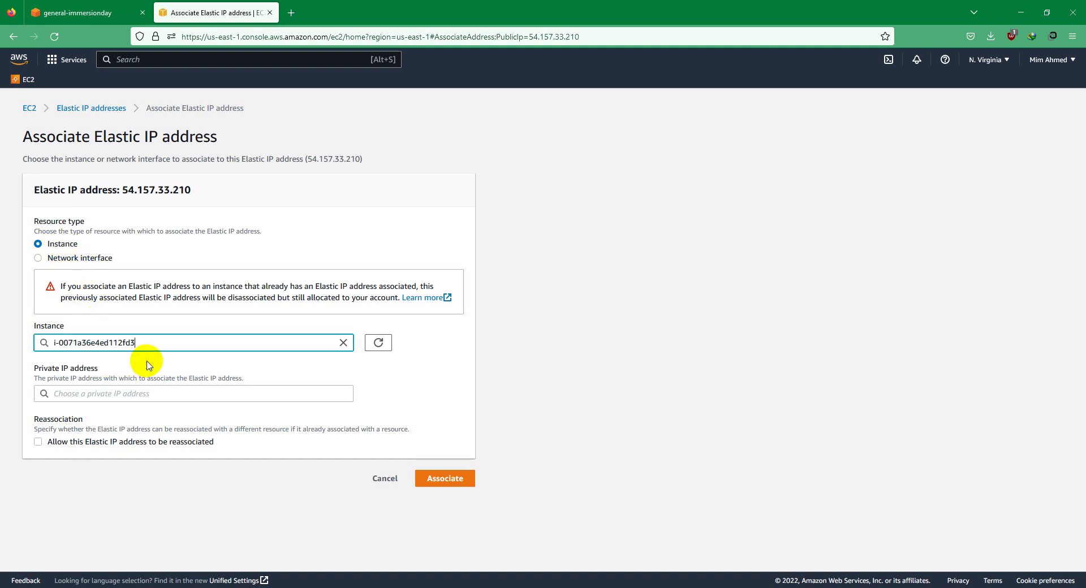
left_click(436, 481)
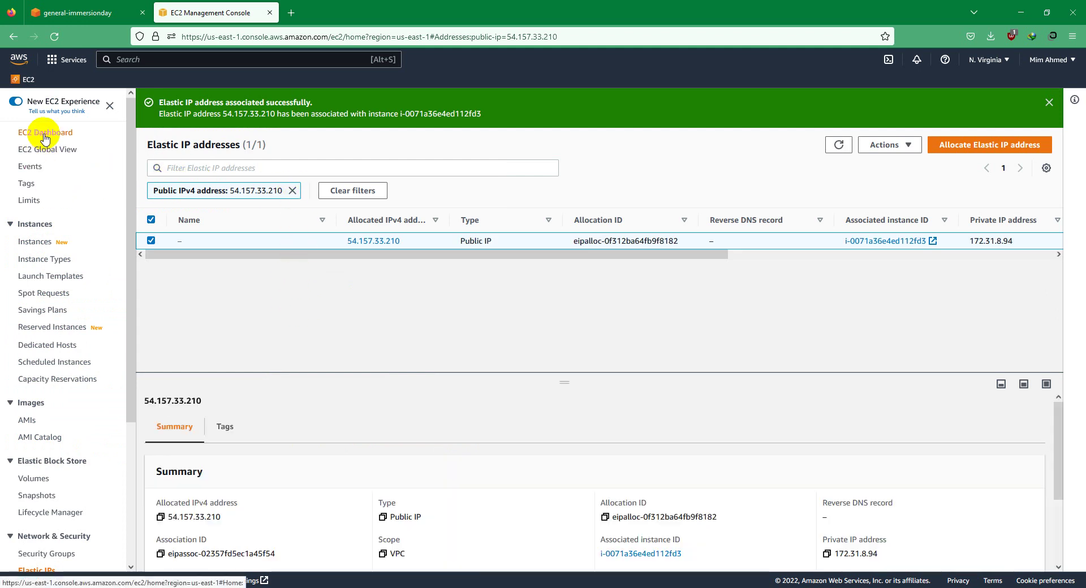
Open the Windows Web Server's summary from the running instances and follow its public IPv4 address to the Elastic IP details
left_click(23, 134)
left_click(191, 198)
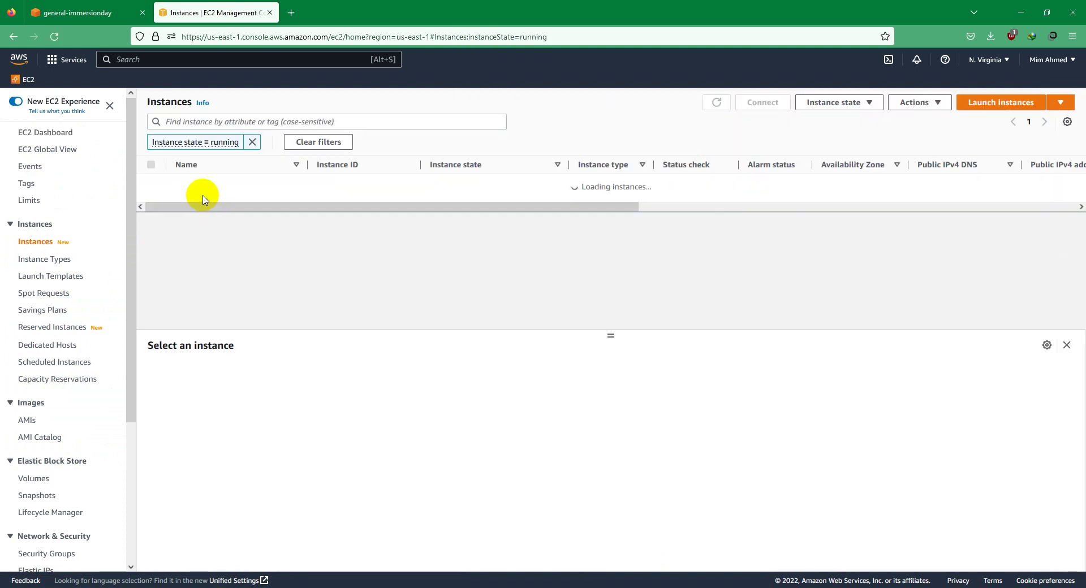
left_click(339, 183)
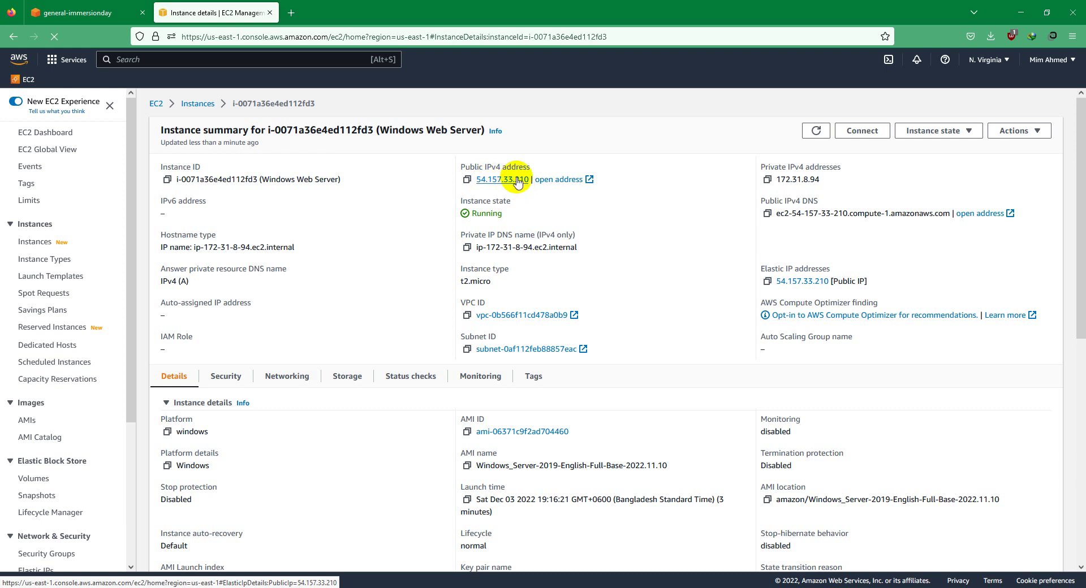
left_click(517, 180)
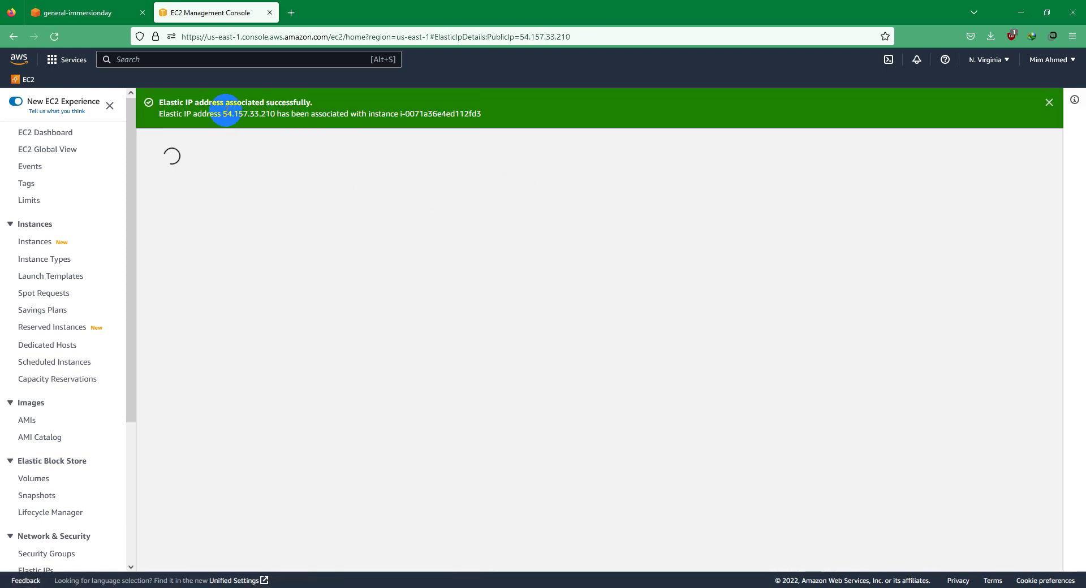
Copy the Elastic IP address, load it in a new browser tab to check the web page, and close that tab
left_click_drag(230, 113, 263, 113)
right_click(274, 113)
left_click(289, 121)
left_click(290, 12)
right_click(291, 36)
left_click(324, 134)
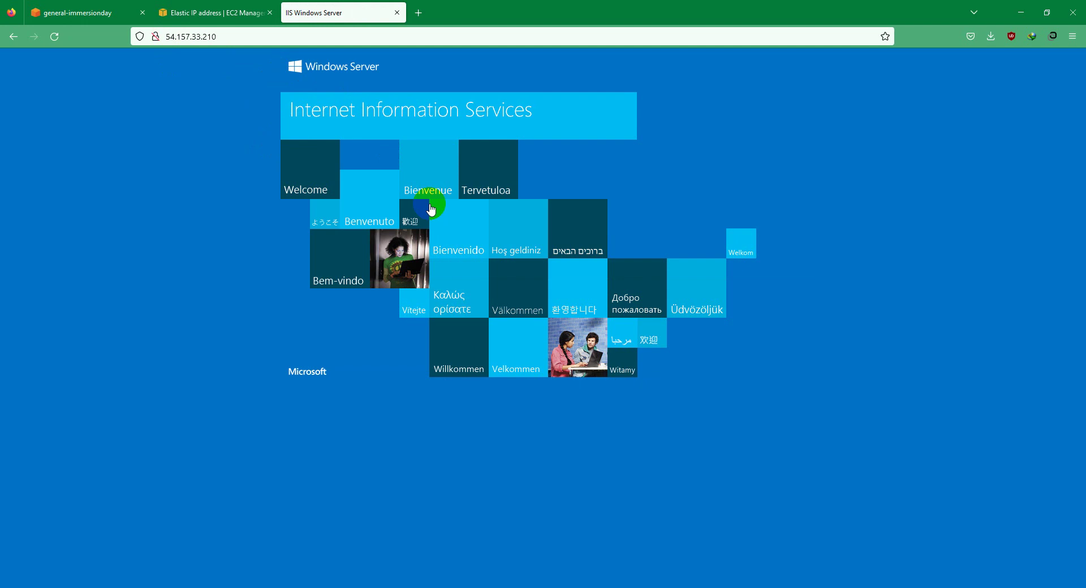
left_click(397, 12)
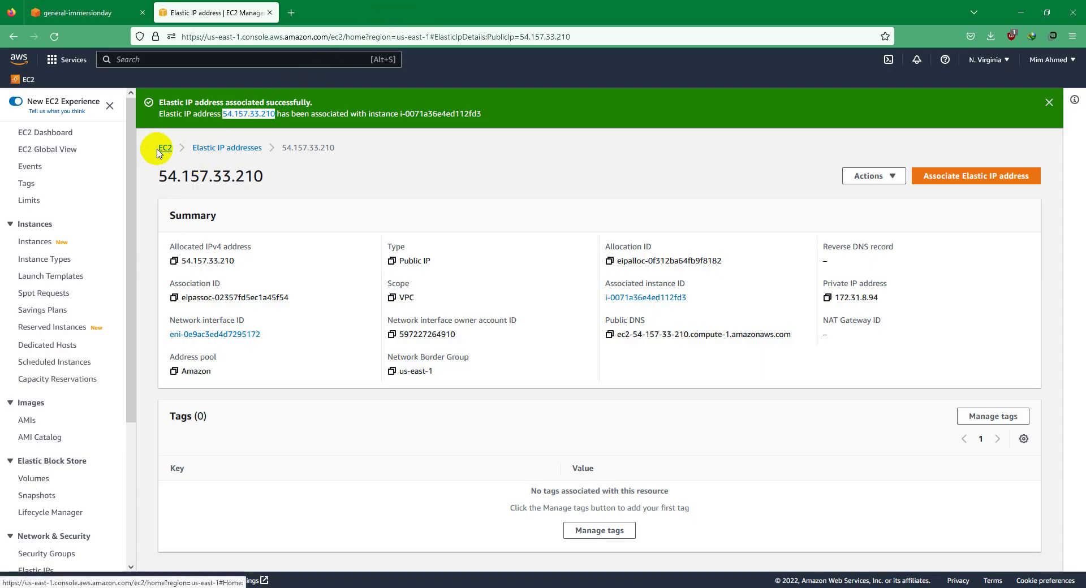
Terminate the Windows Web Server from the Instances list and refresh the list
left_click(50, 225)
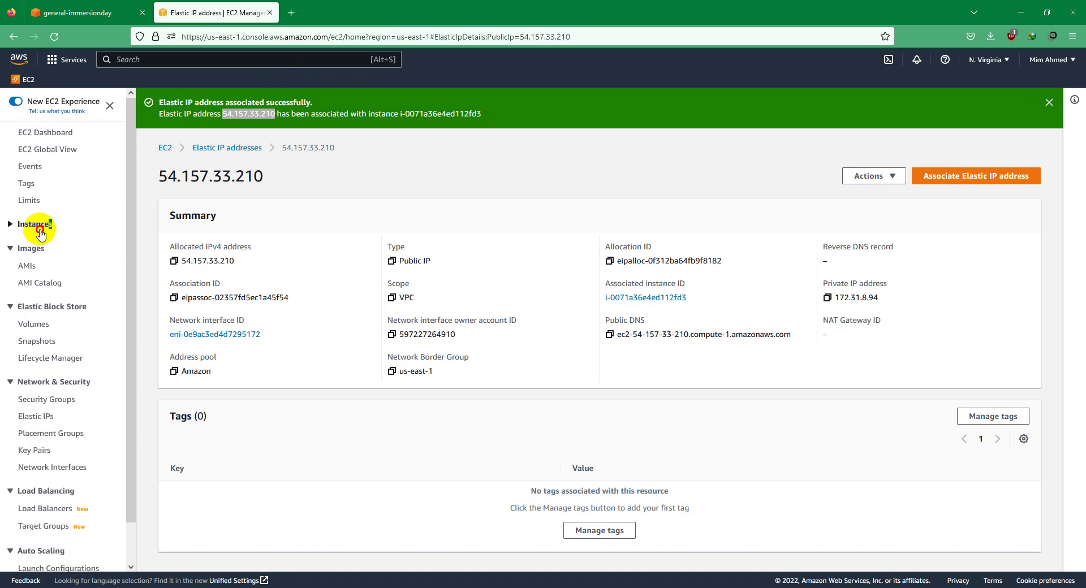
left_click(52, 224)
left_click(41, 241)
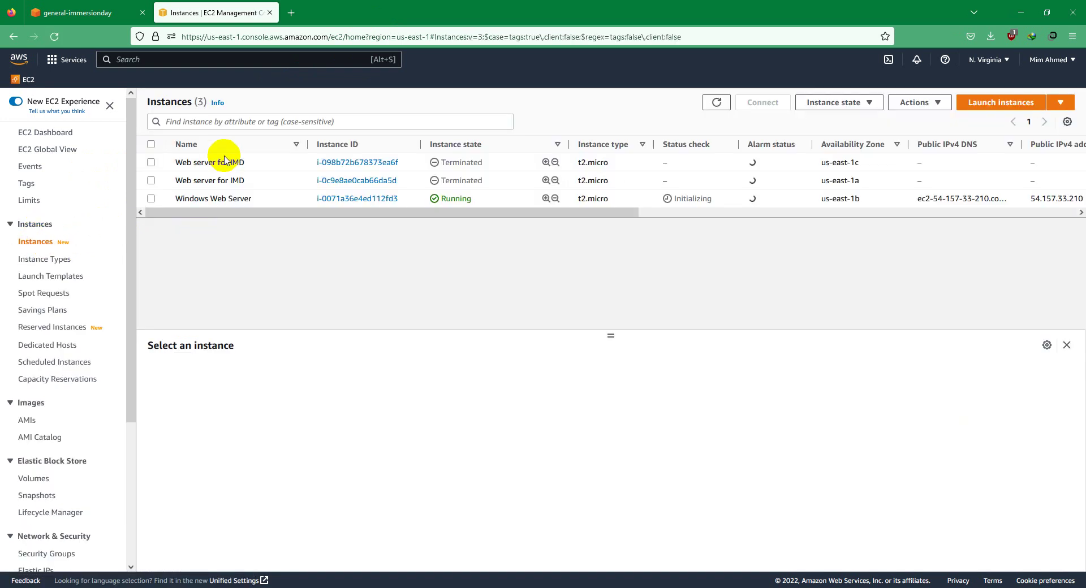
left_click(151, 200)
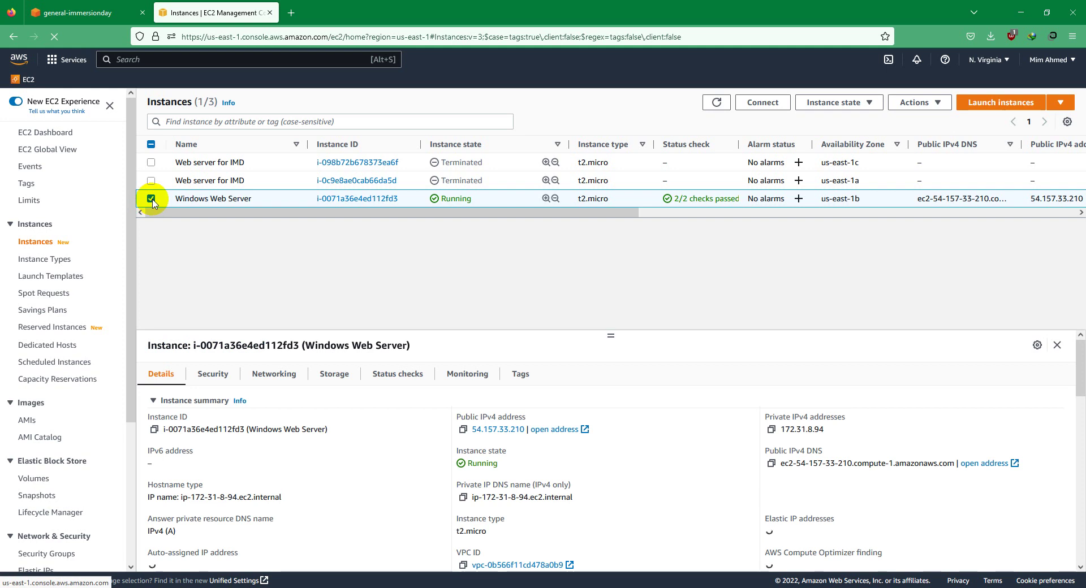
left_click(916, 107)
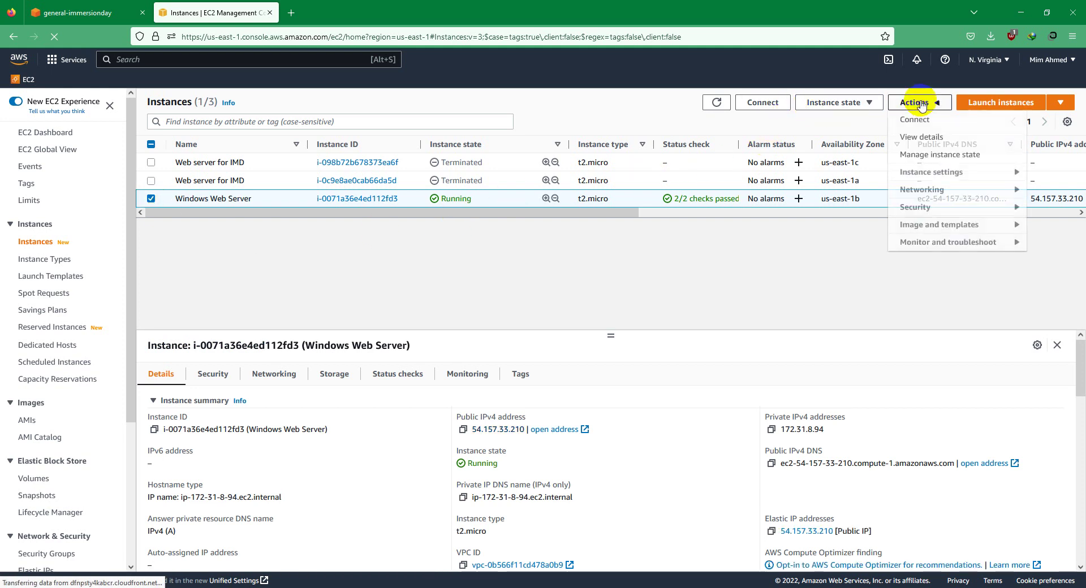
left_click(795, 98)
left_click(807, 187)
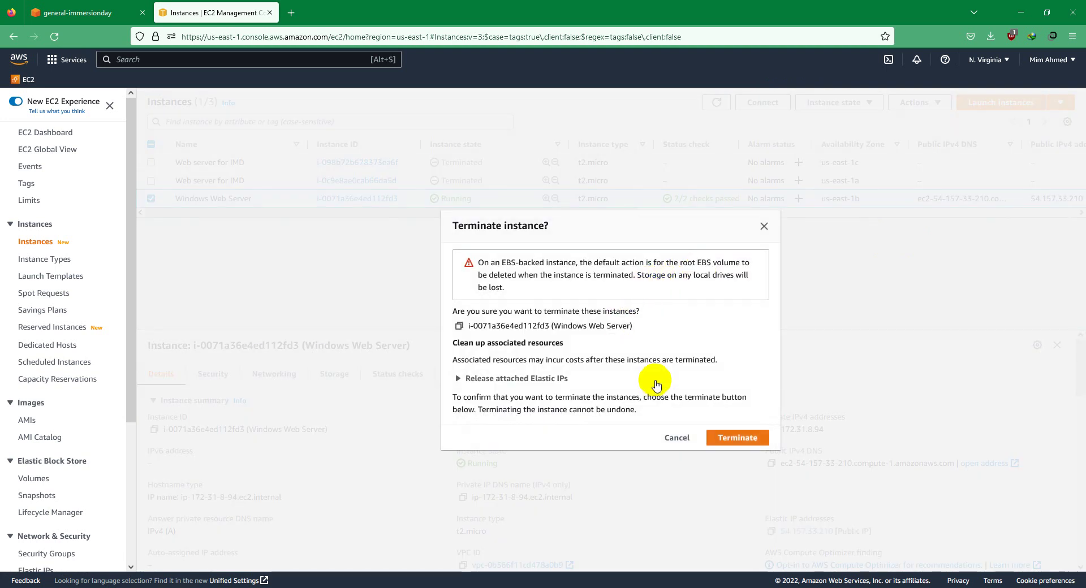
left_click(730, 438)
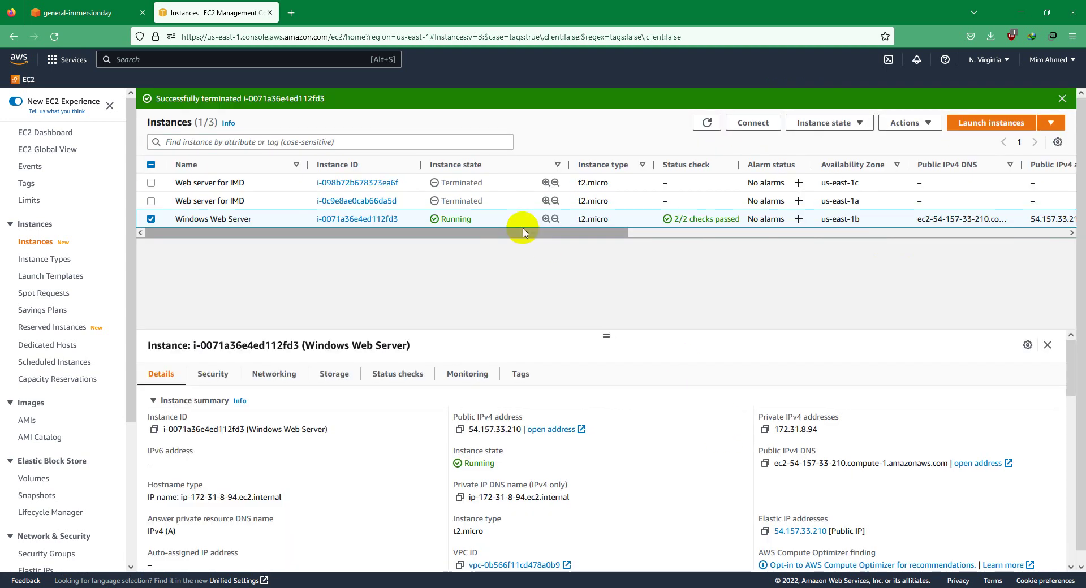
left_click(708, 125)
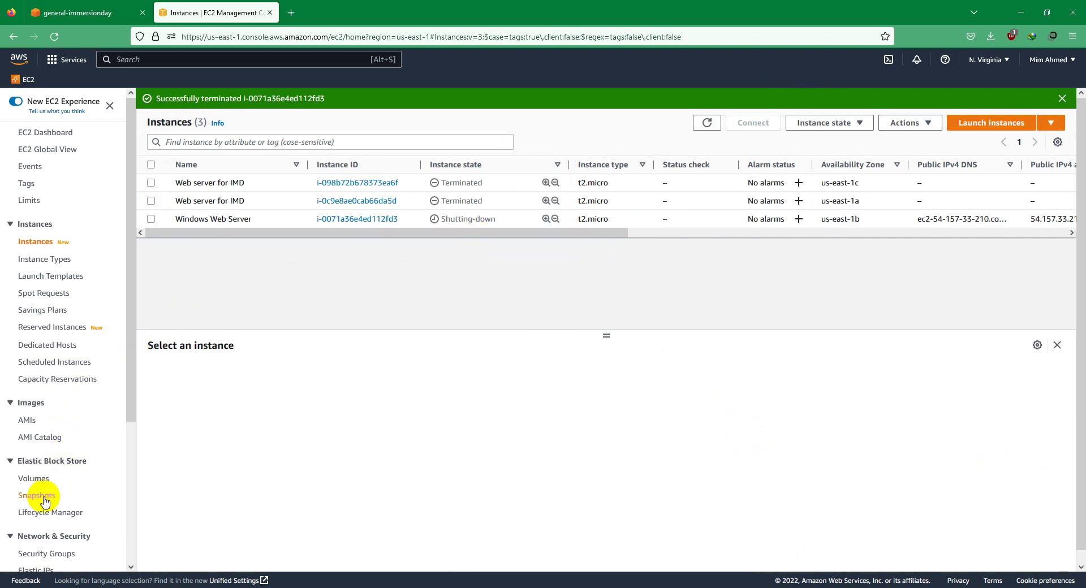
Open the Elastic IP addresses list and disassociate the allocated address from the terminated Windows Web Server
scroll(45, 278, "down", 3)
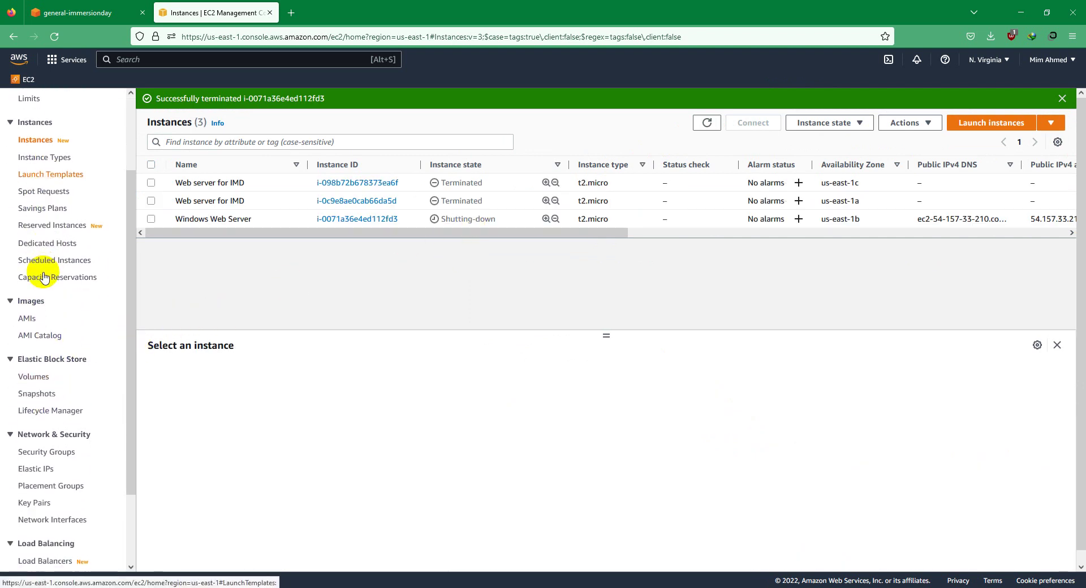
left_click(40, 469)
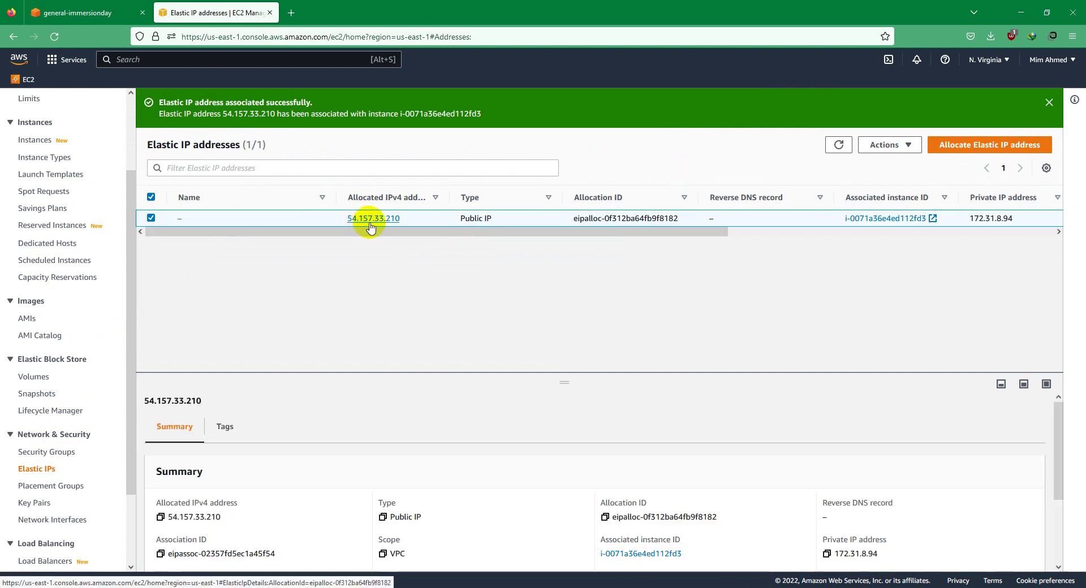
left_click(893, 146)
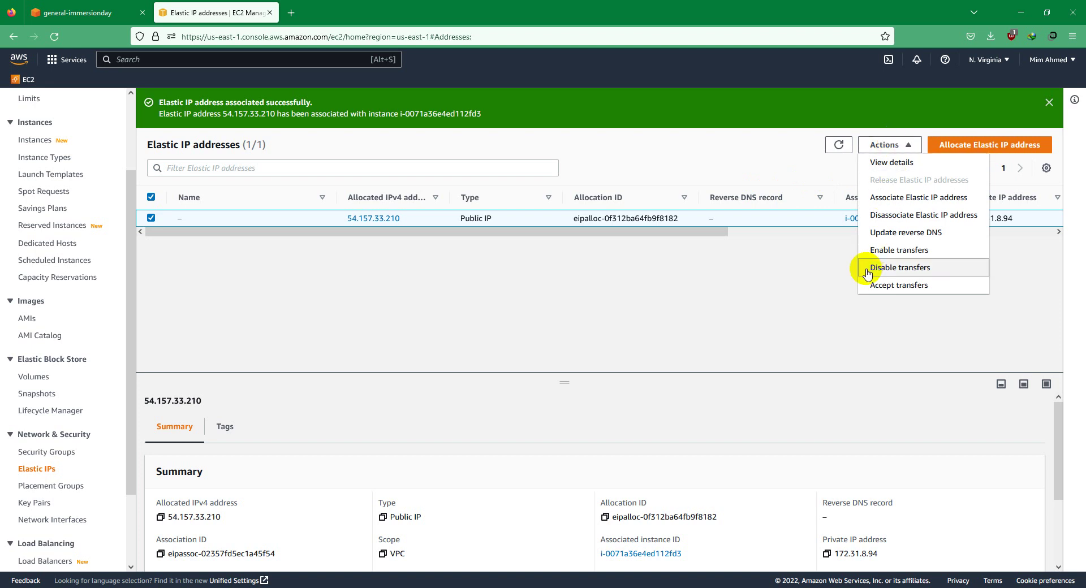
left_click(893, 217)
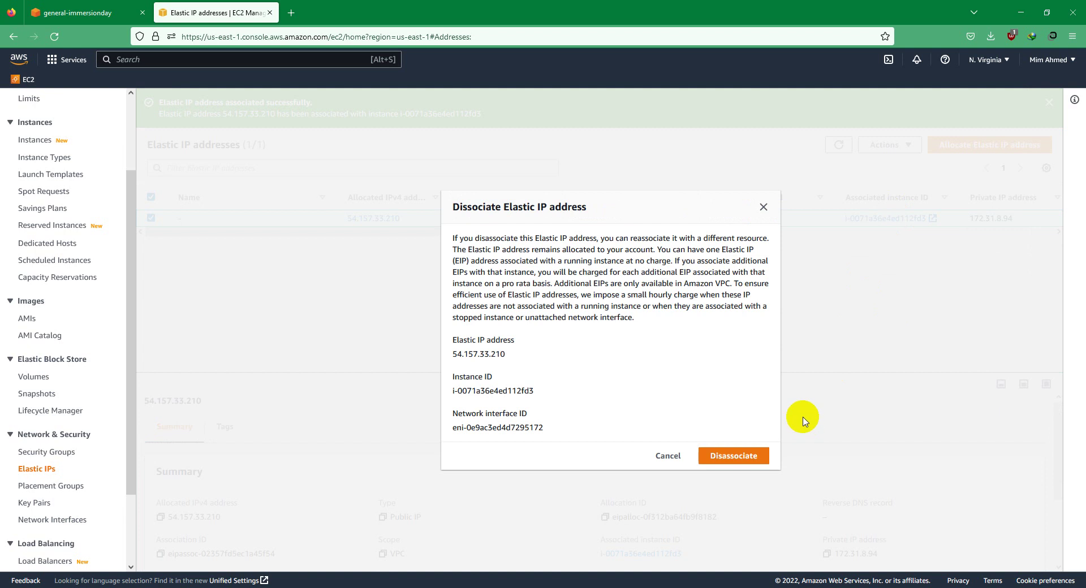
left_click(730, 457)
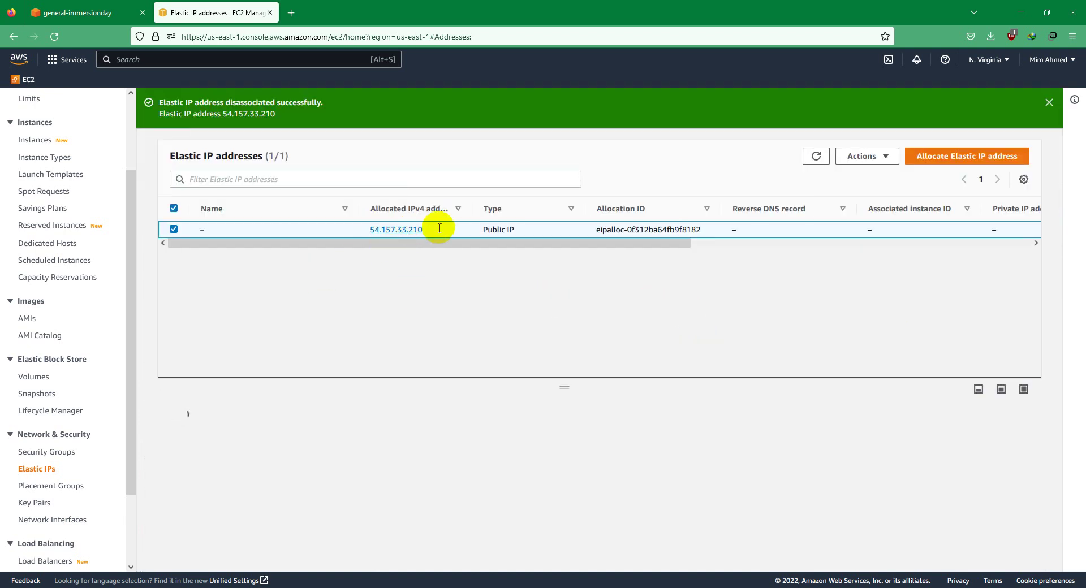
Refresh the Elastic IP addresses list, review the disassociated address's summary, and release that address from the account
left_click_drag(659, 244, 516, 249)
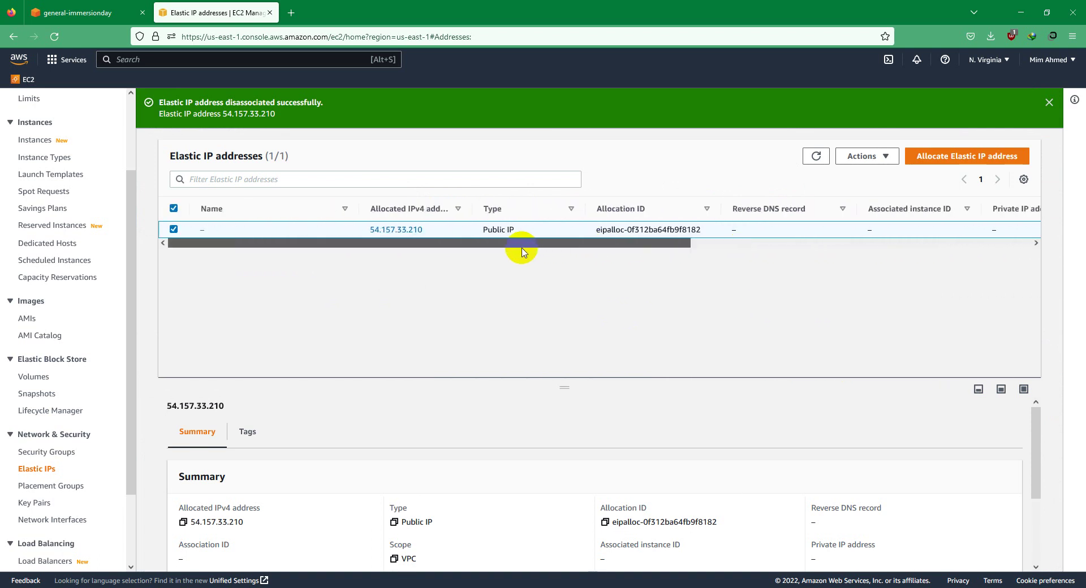
left_click(818, 157)
left_click_drag(594, 245, 408, 234)
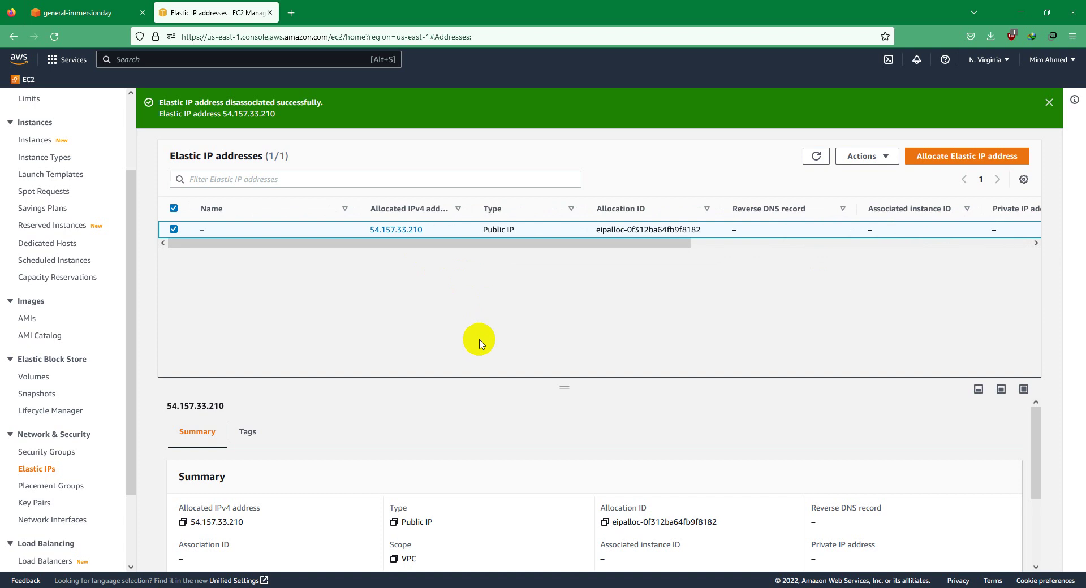
scroll(373, 394, "down", 3)
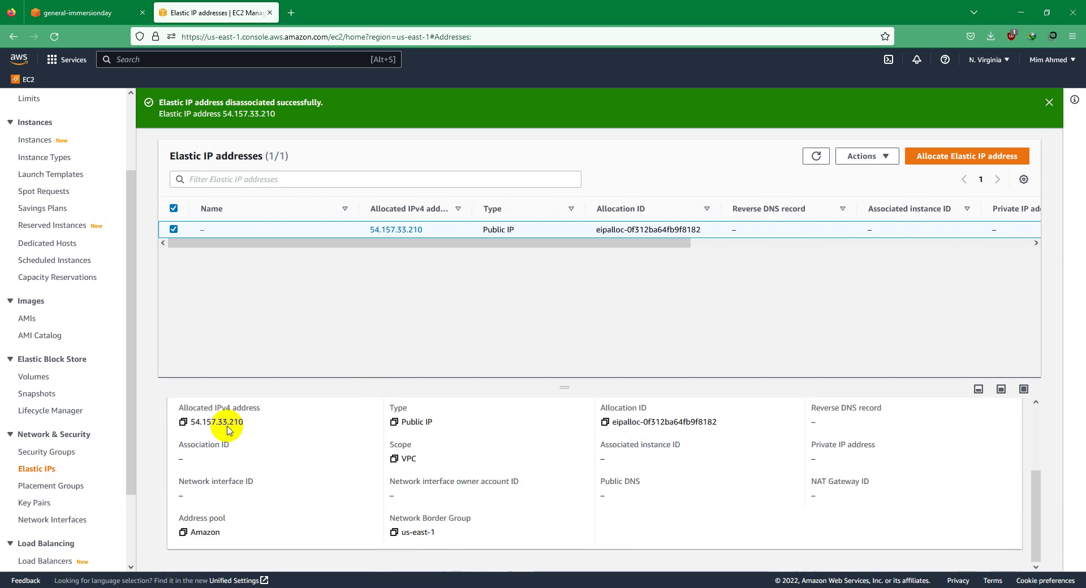
scroll(443, 430, "up", 3)
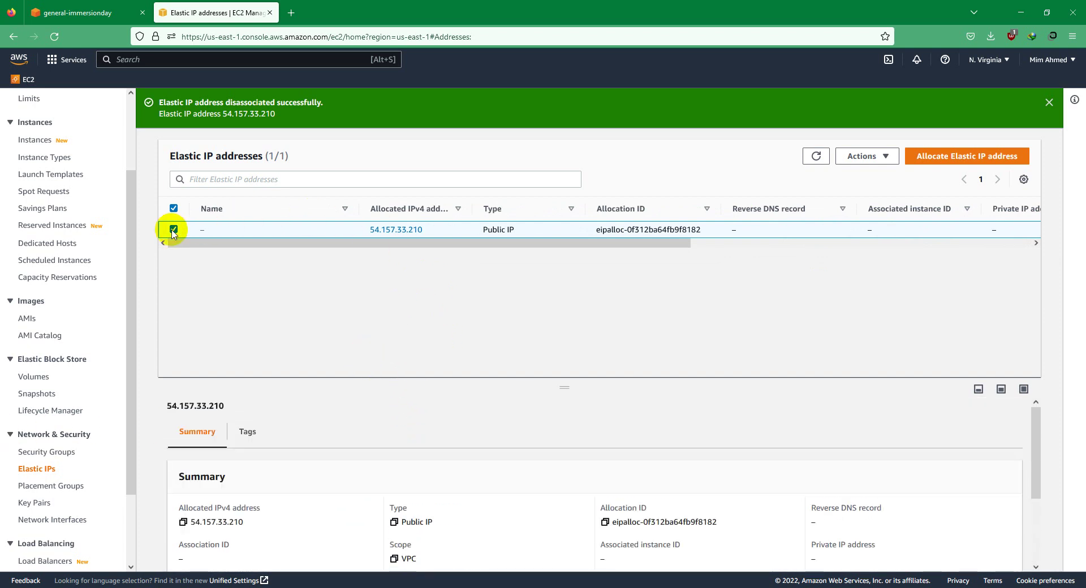
left_click(862, 156)
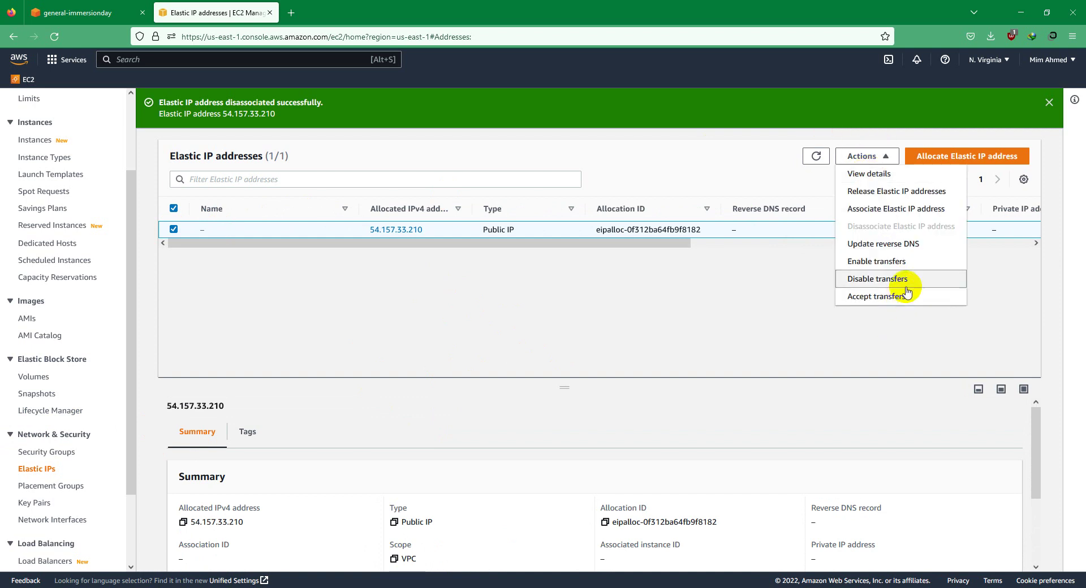
left_click(869, 192)
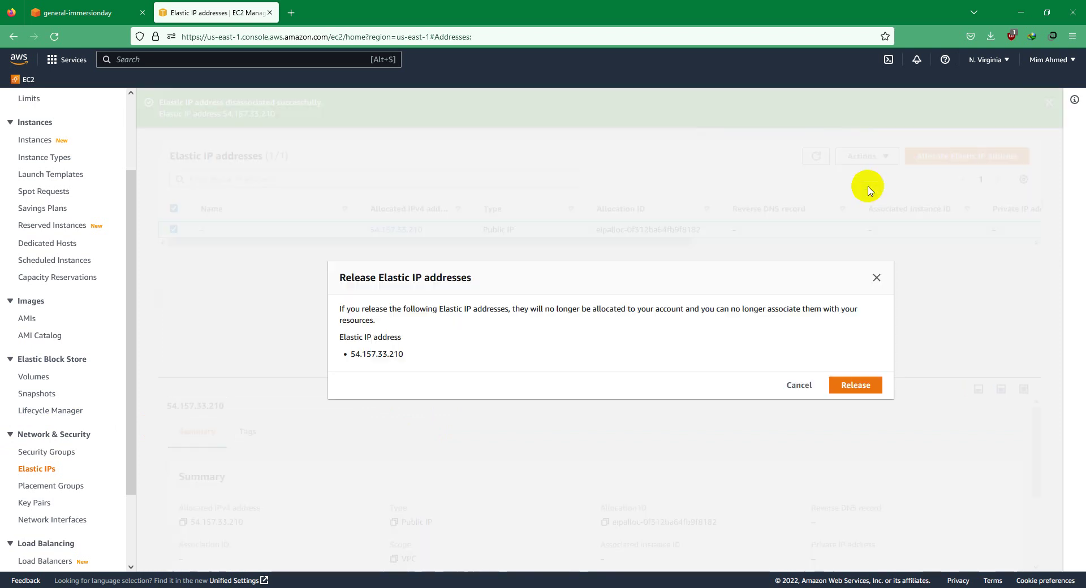
left_click(848, 383)
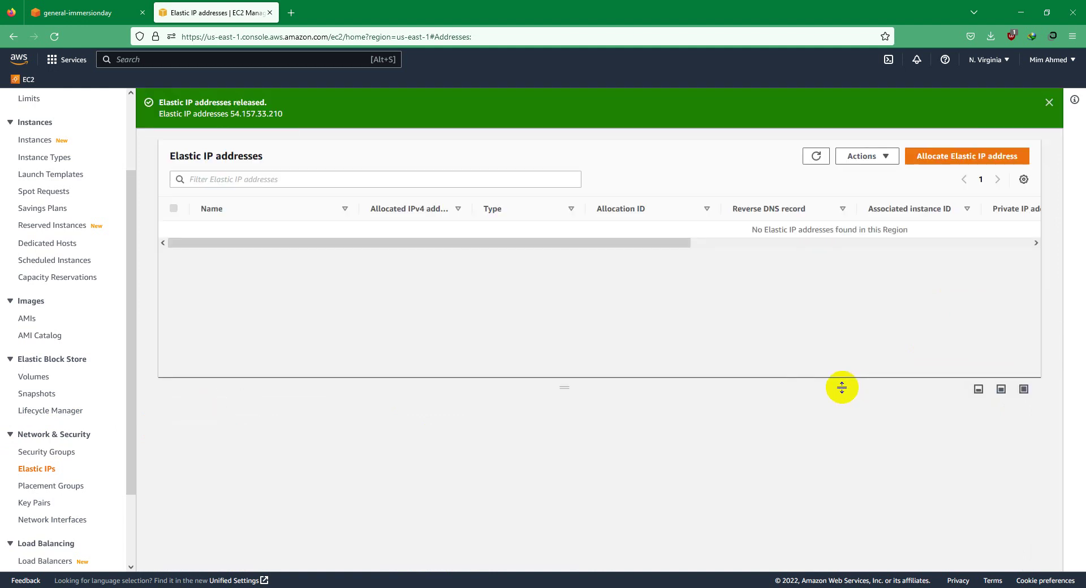
left_click_drag(748, 229, 943, 231)
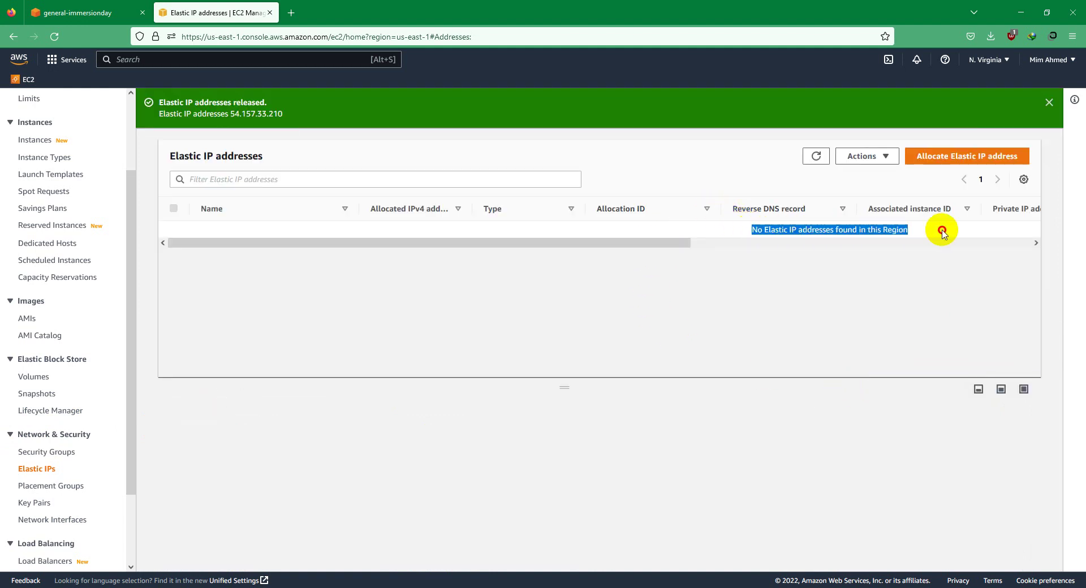
left_click(902, 306)
Return to the Instances list and check the Windows Web Server's instance state and details
left_click(36, 141)
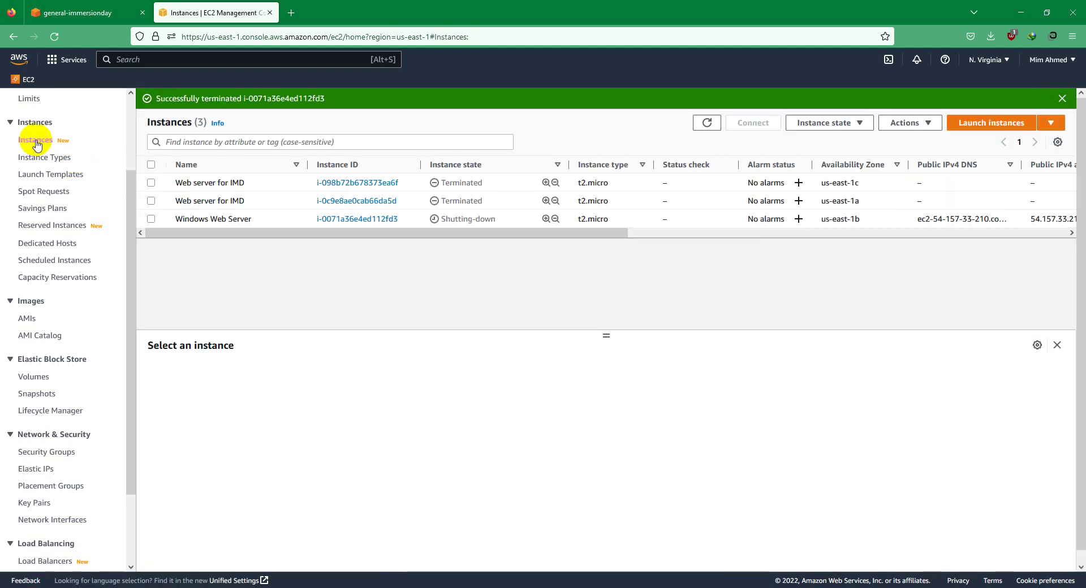
double_click(449, 220)
left_click(394, 268)
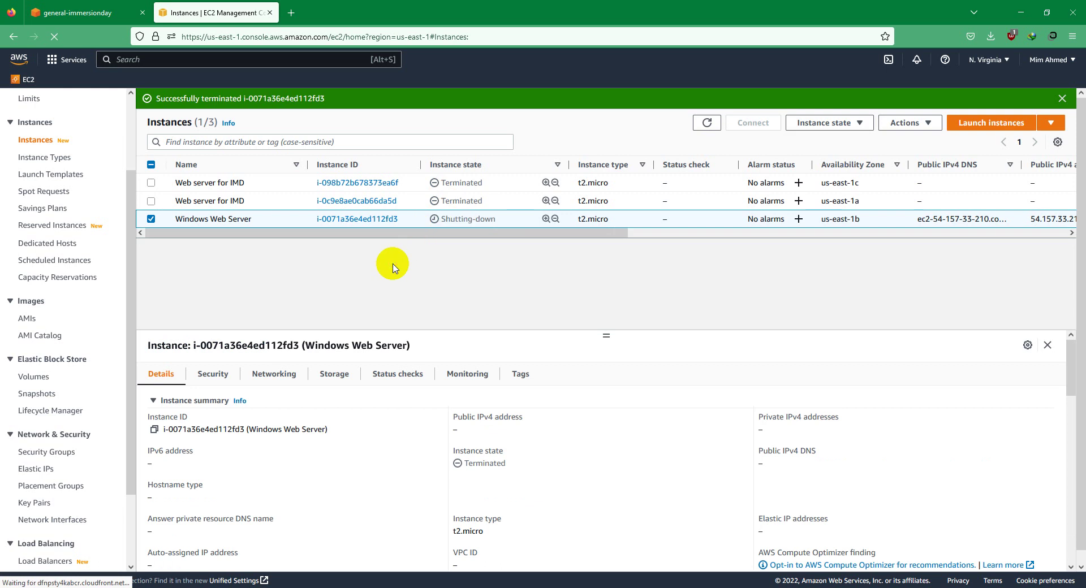
In the workshop guide, review the Windows lab's Clean Up Resources page, then swap the expanded outline section to Auto Scaling on AWS
left_click(78, 12)
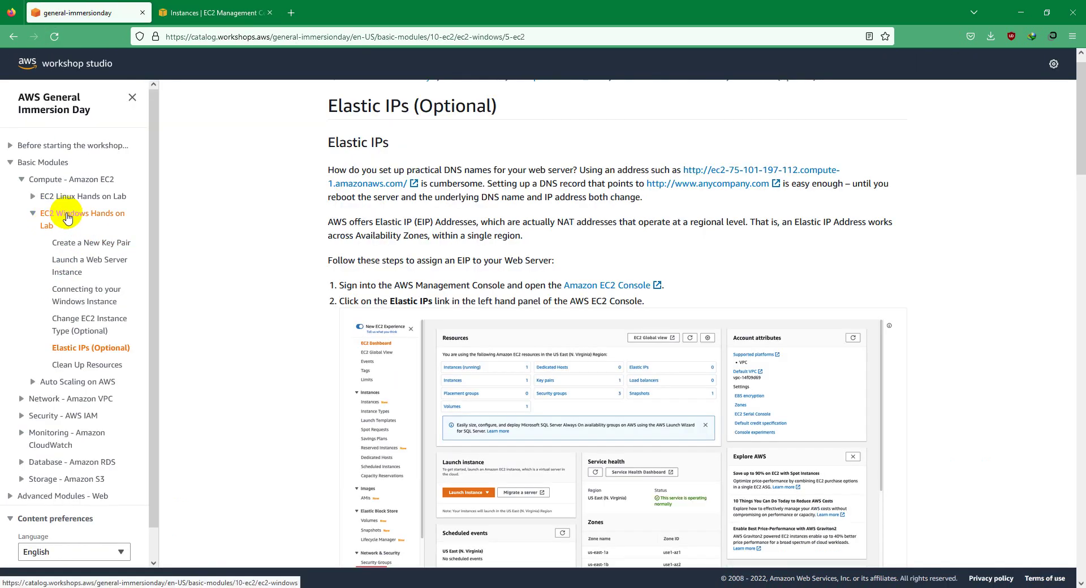
left_click(109, 368)
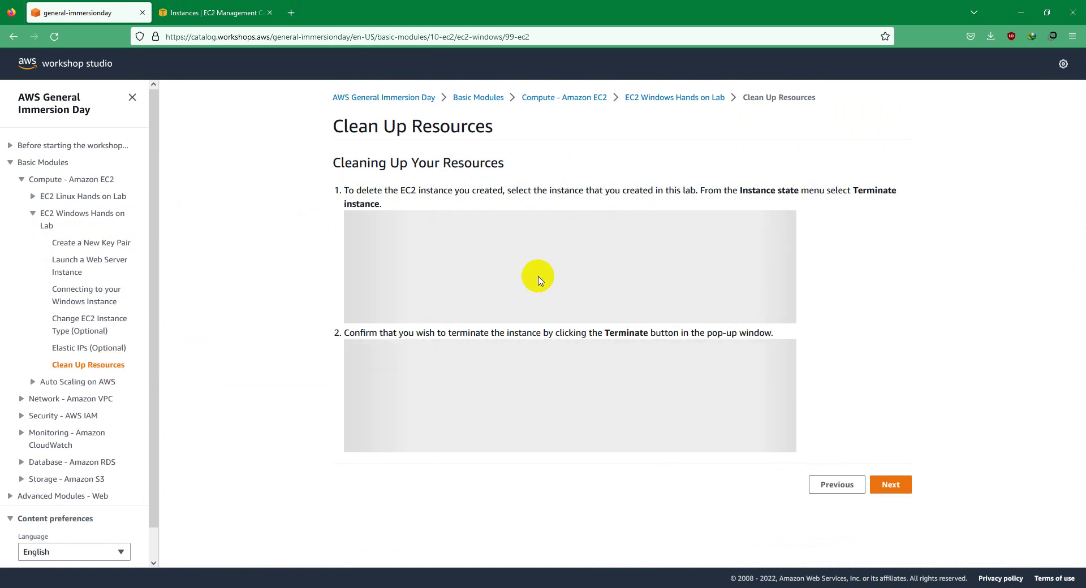
scroll(580, 330, "down", 9)
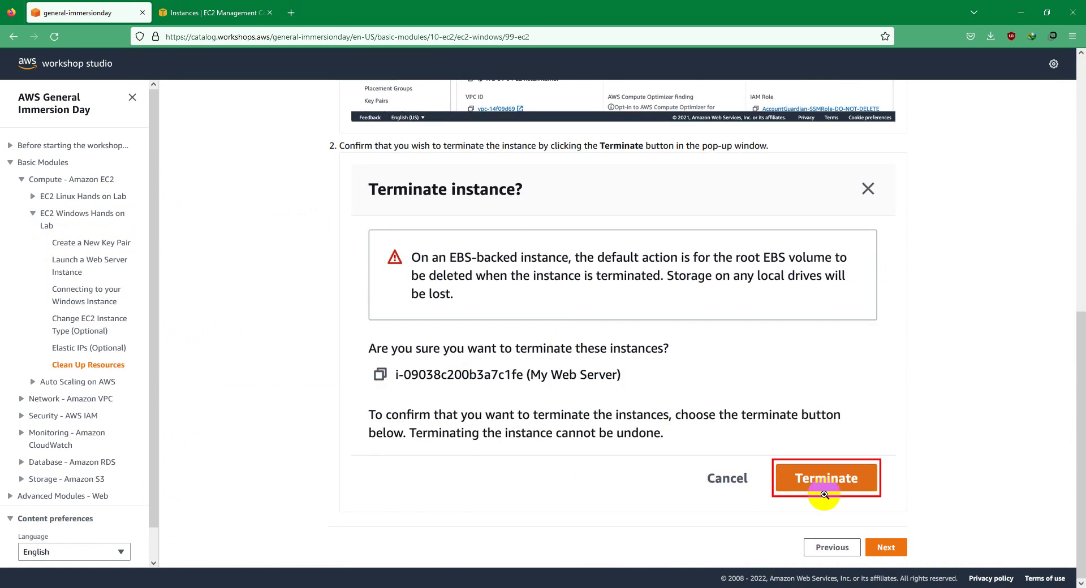
left_click(33, 214)
left_click(32, 231)
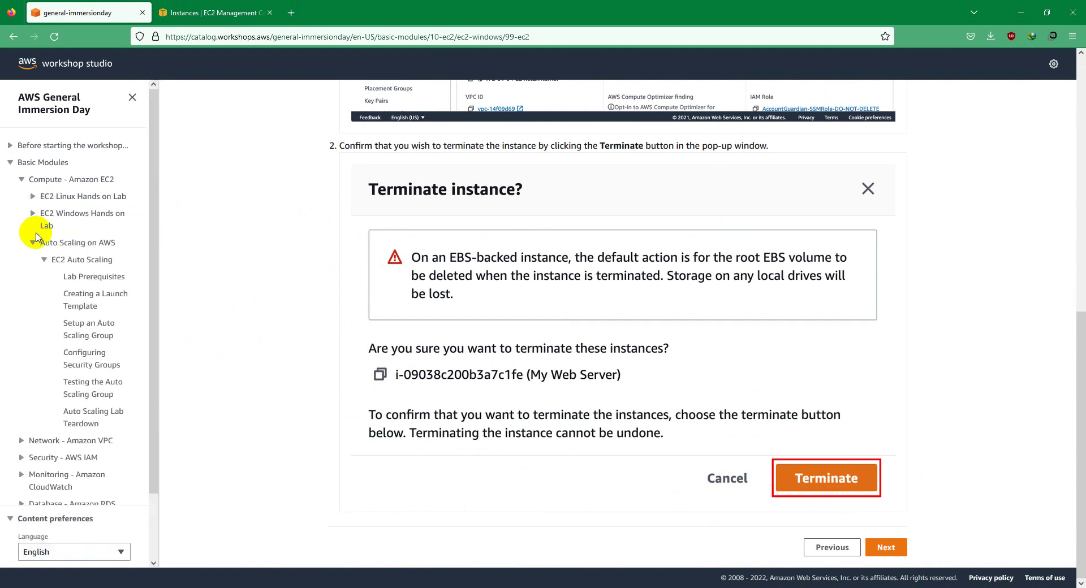